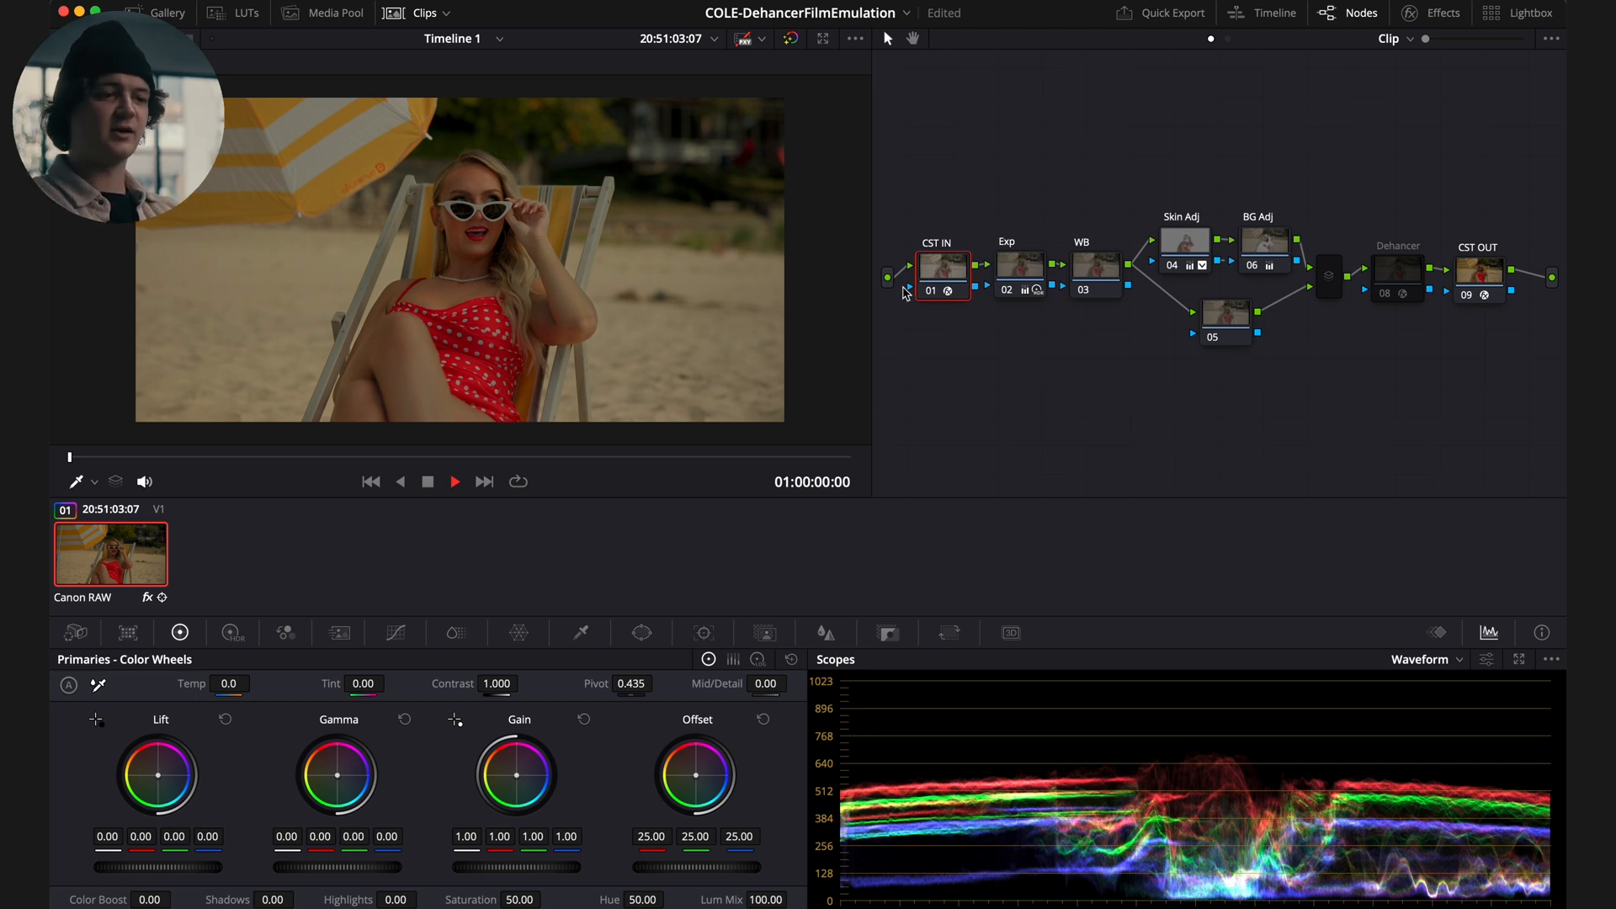
Review the Color Space Transform settings of the CST IN and CST OUT nodes
{"action": "left_click", "coordinate": [1429, 12]}
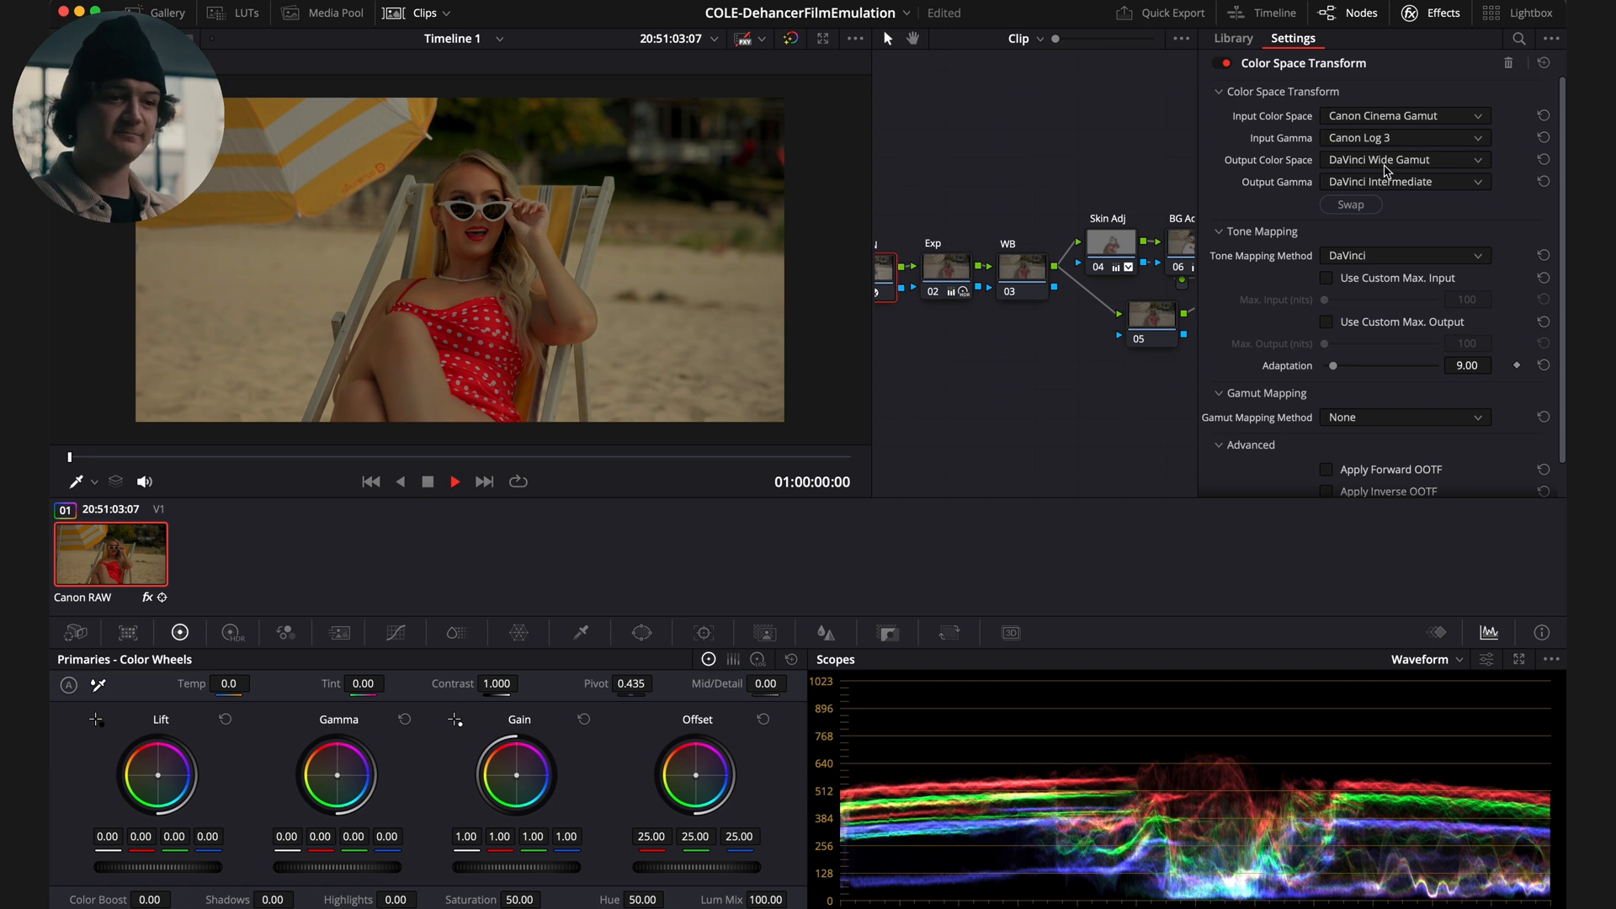
{"action": "left_click", "coordinate": [1433, 12]}
{"action": "left_click", "coordinate": [1477, 268]}
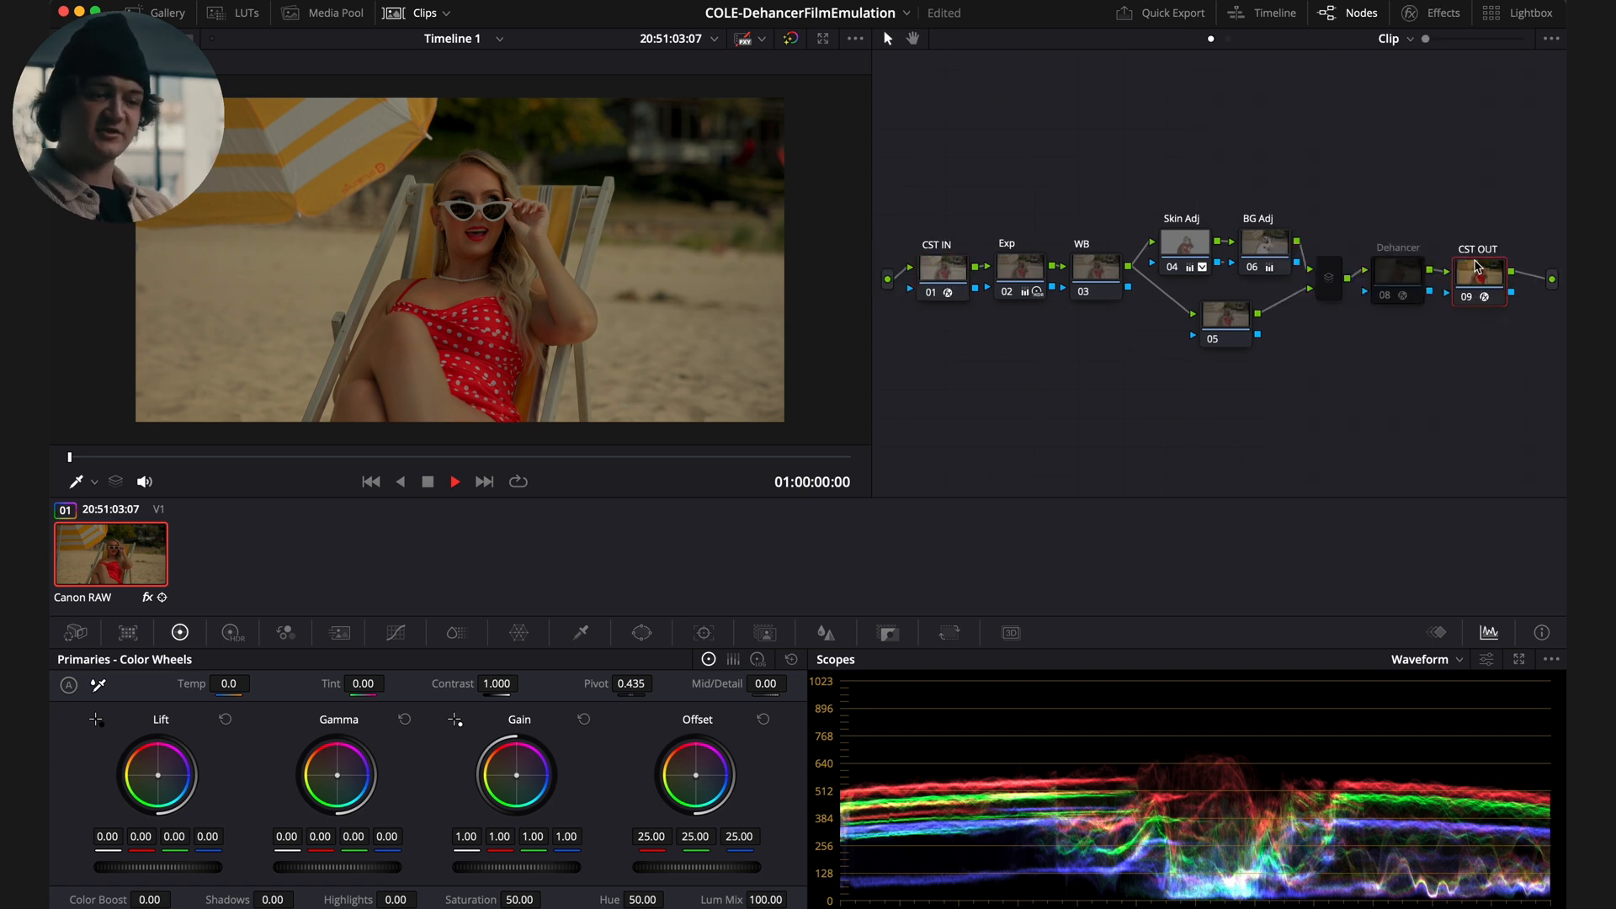
{"action": "left_click", "coordinate": [1431, 14]}
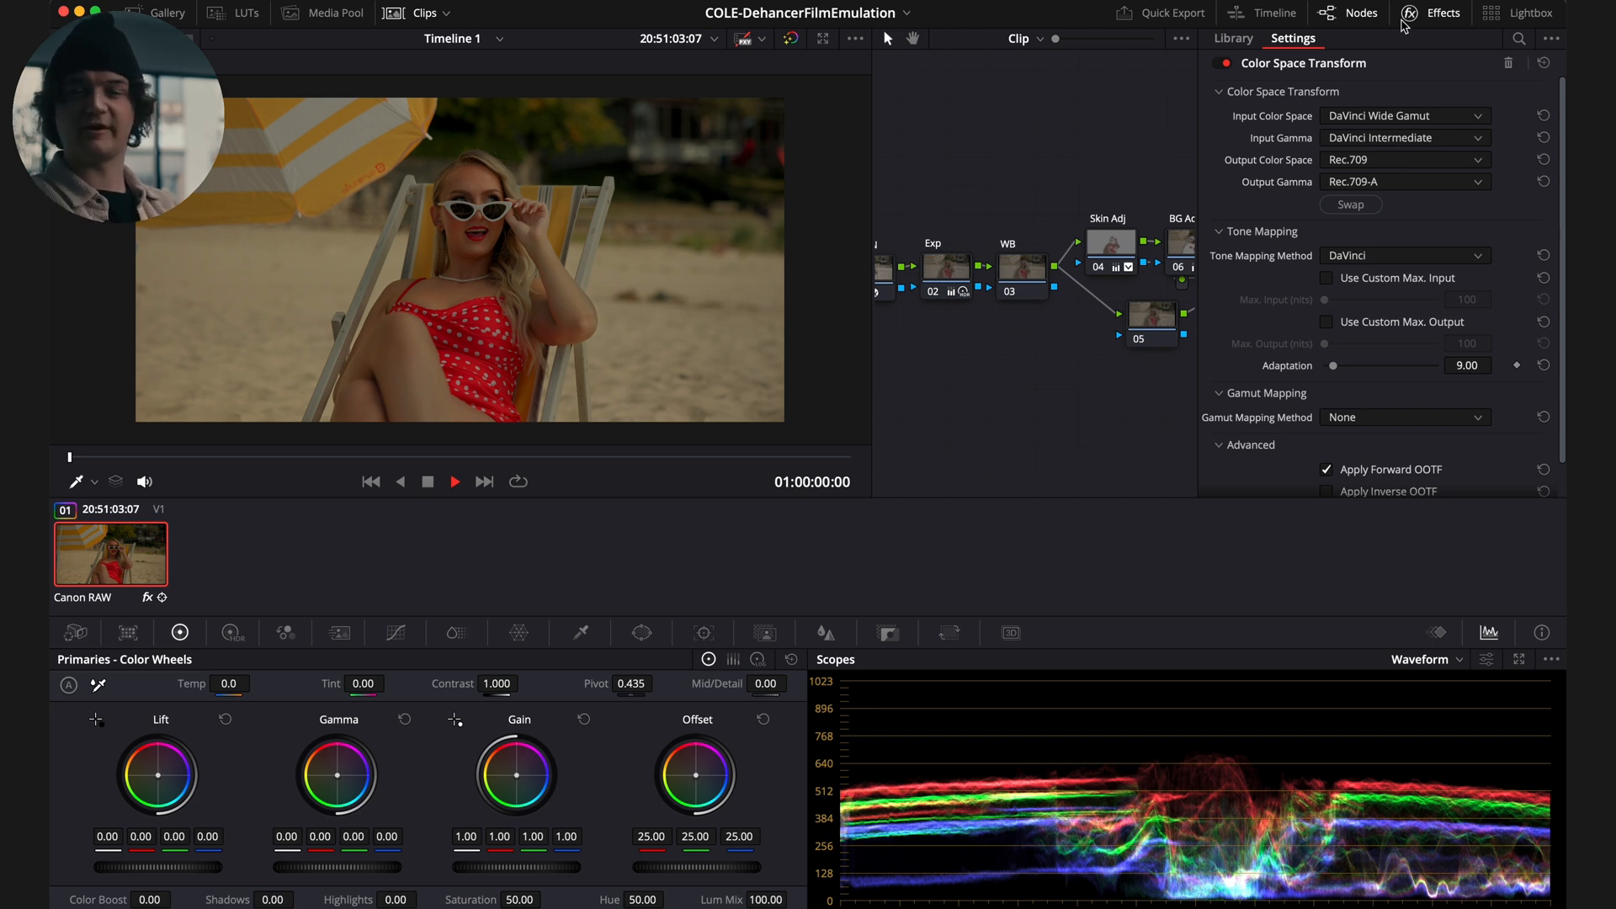
{"action": "left_click", "coordinate": [1402, 20]}
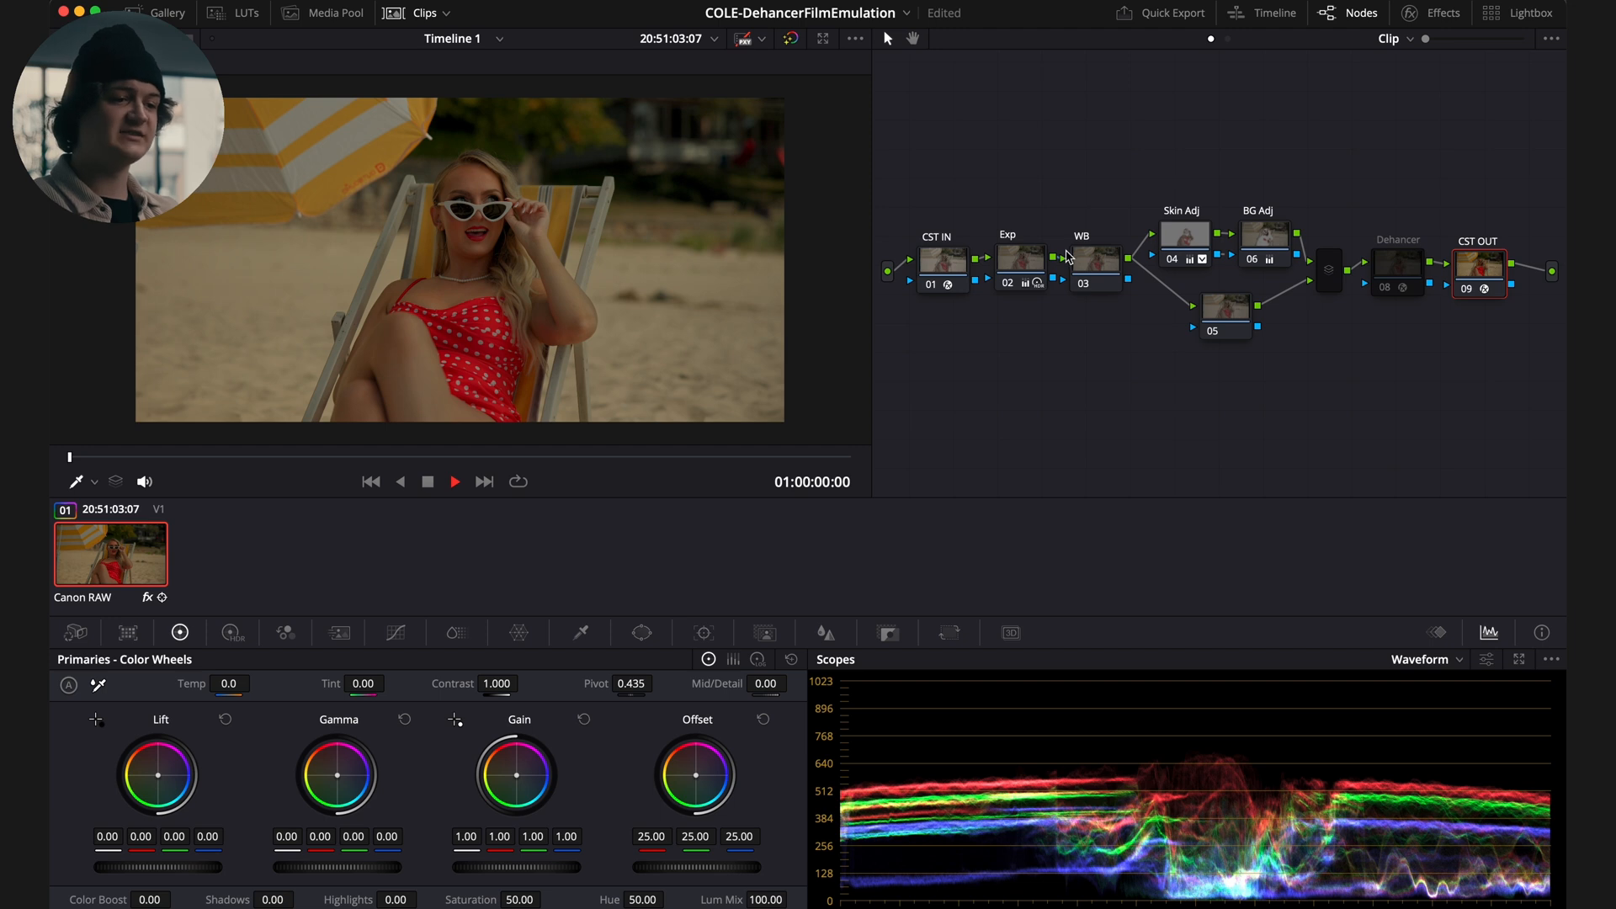
Toggle the Exp node off and on to compare its effect, and select the WB node
{"action": "left_click", "coordinate": [1021, 257]}
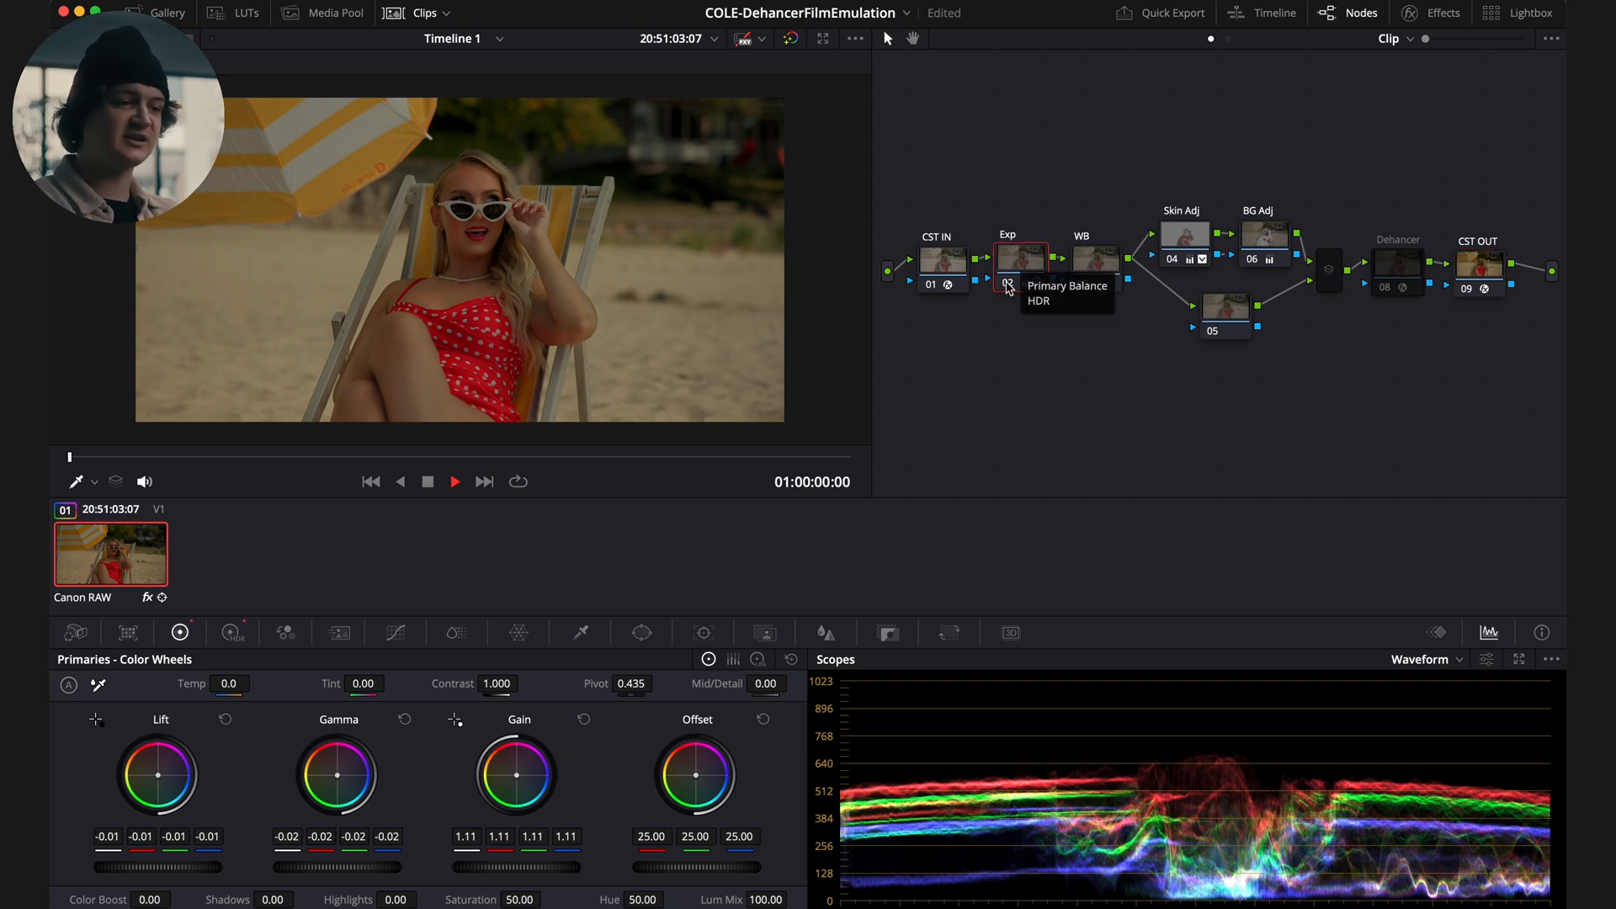
{"action": "left_click", "coordinate": [1007, 285]}
{"action": "left_click", "coordinate": [1007, 285]}
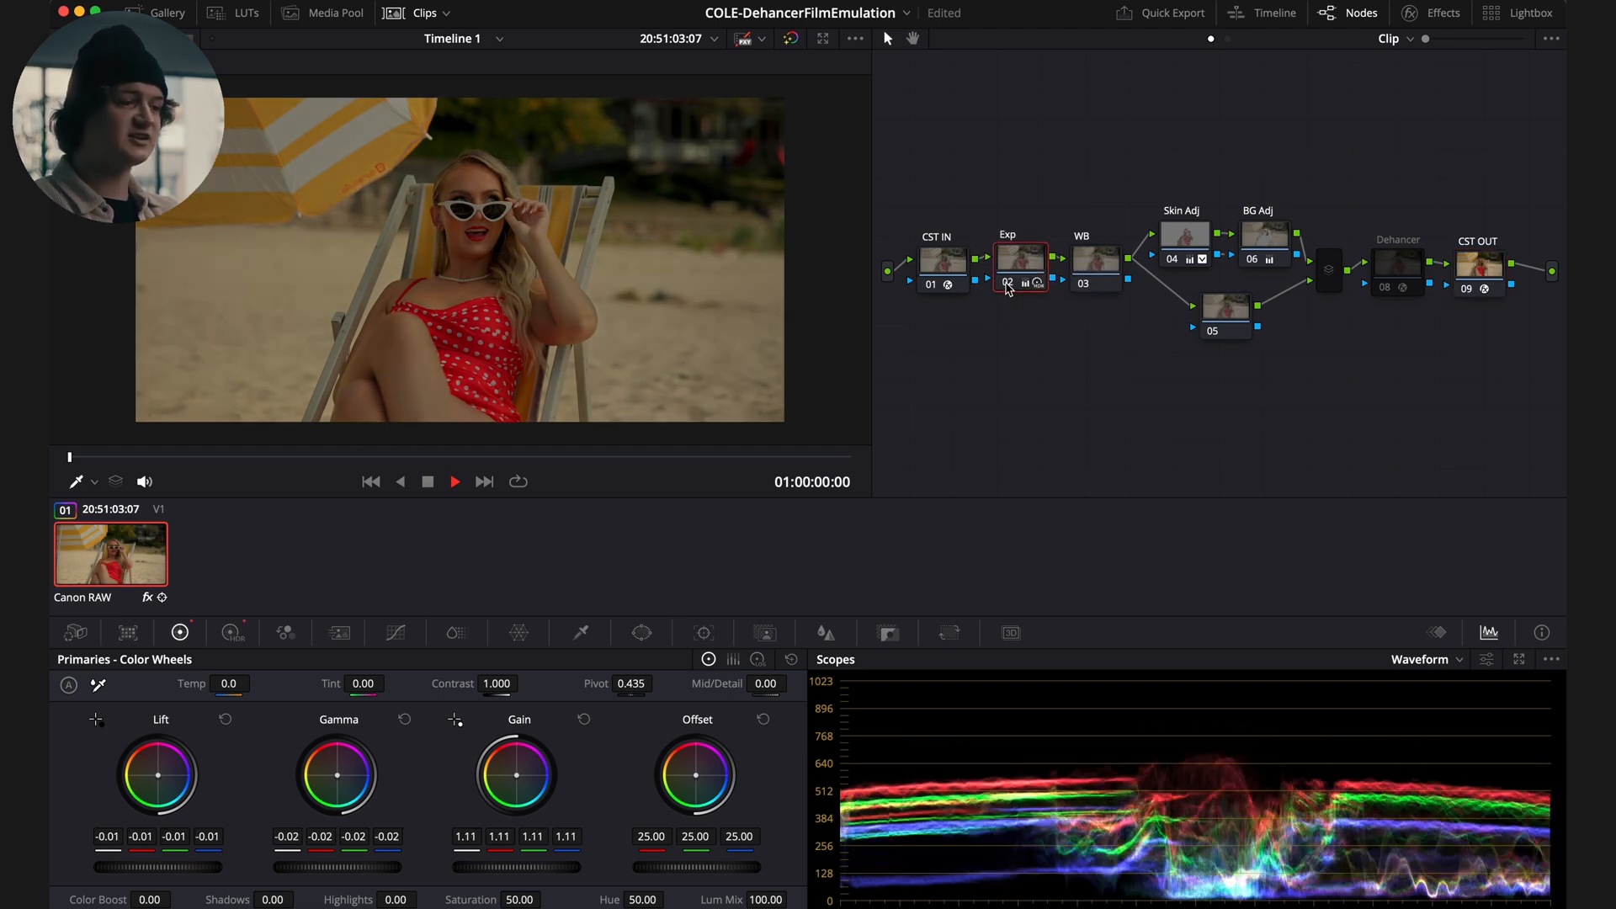
{"action": "left_click", "coordinate": [1105, 269]}
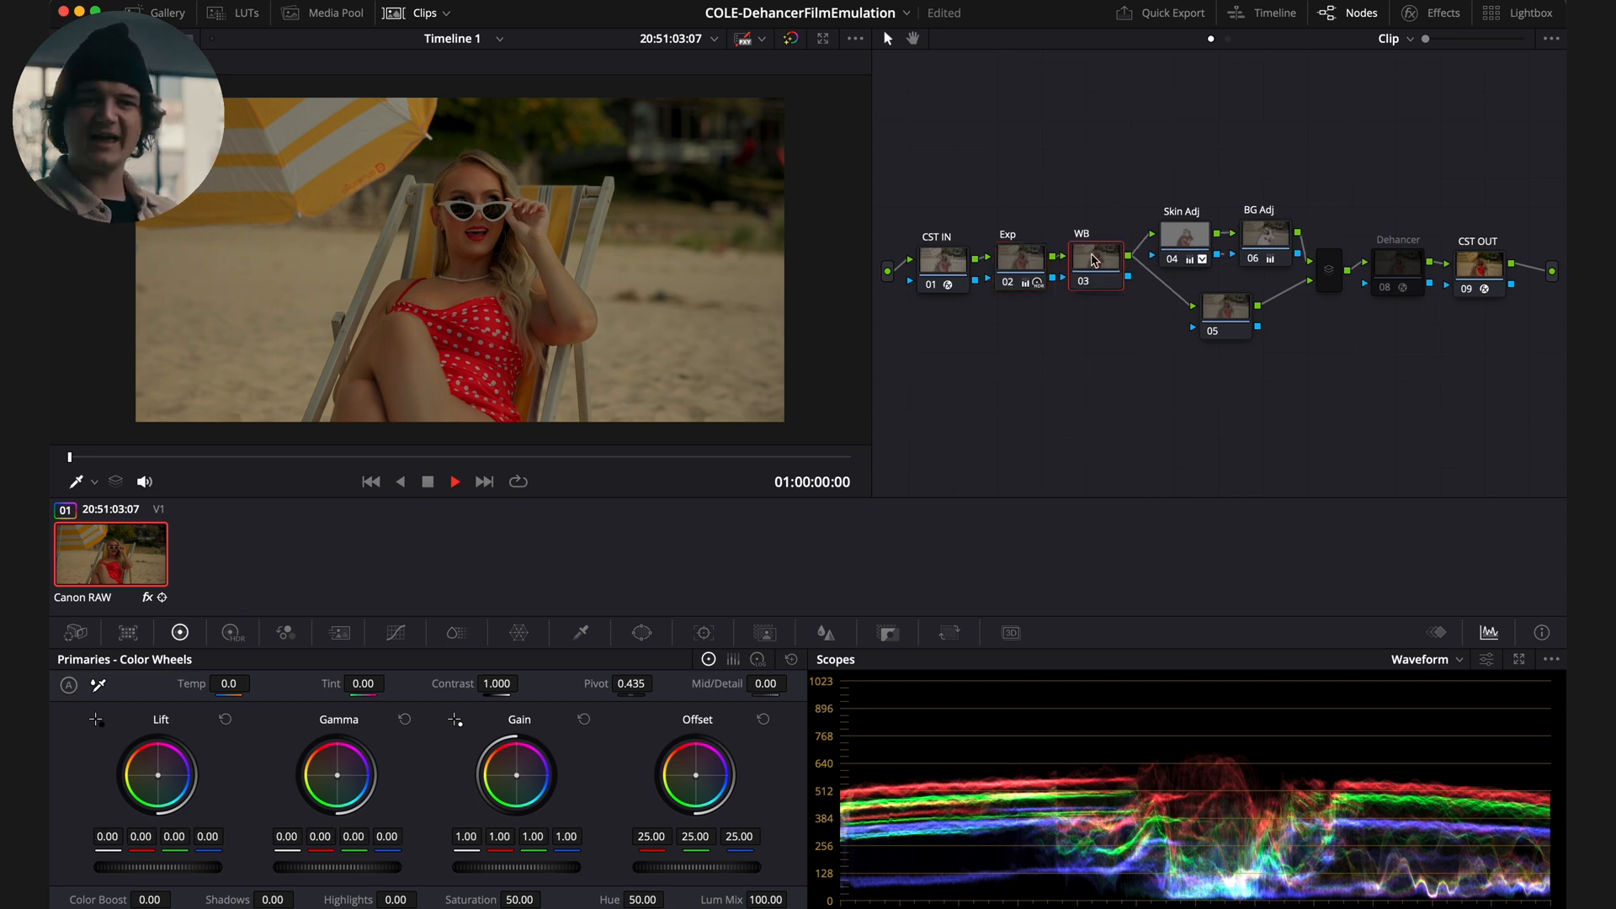
Toggle the Skin Adj and BG Adj nodes off and on to compare the image with and without each
{"action": "left_click", "coordinate": [1193, 233]}
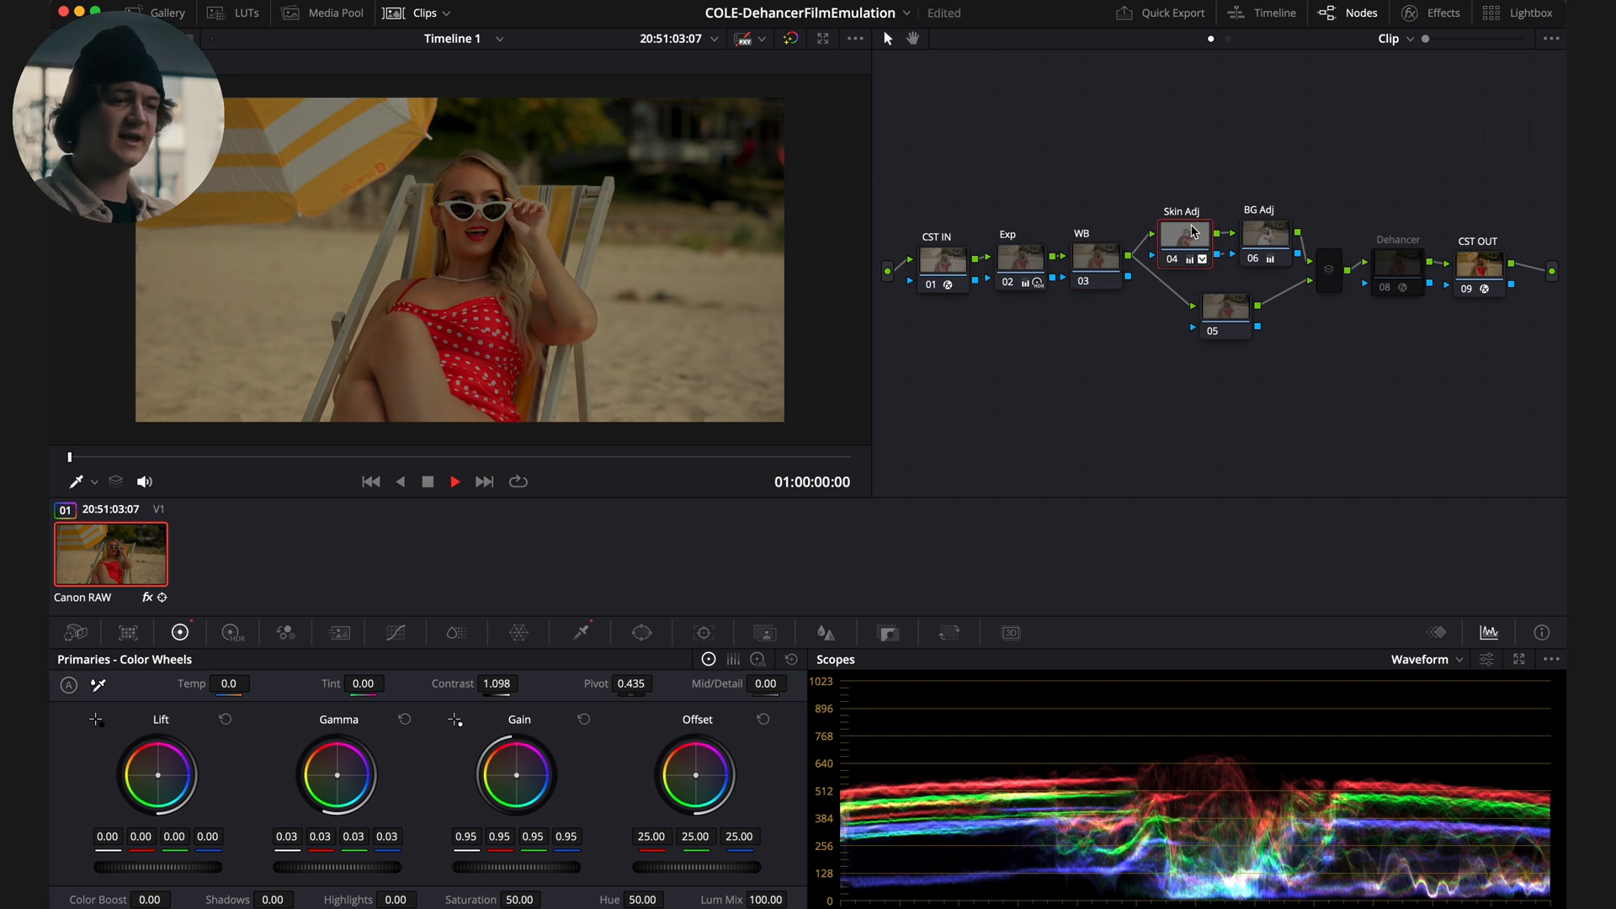
{"action": "left_click", "coordinate": [1172, 261]}
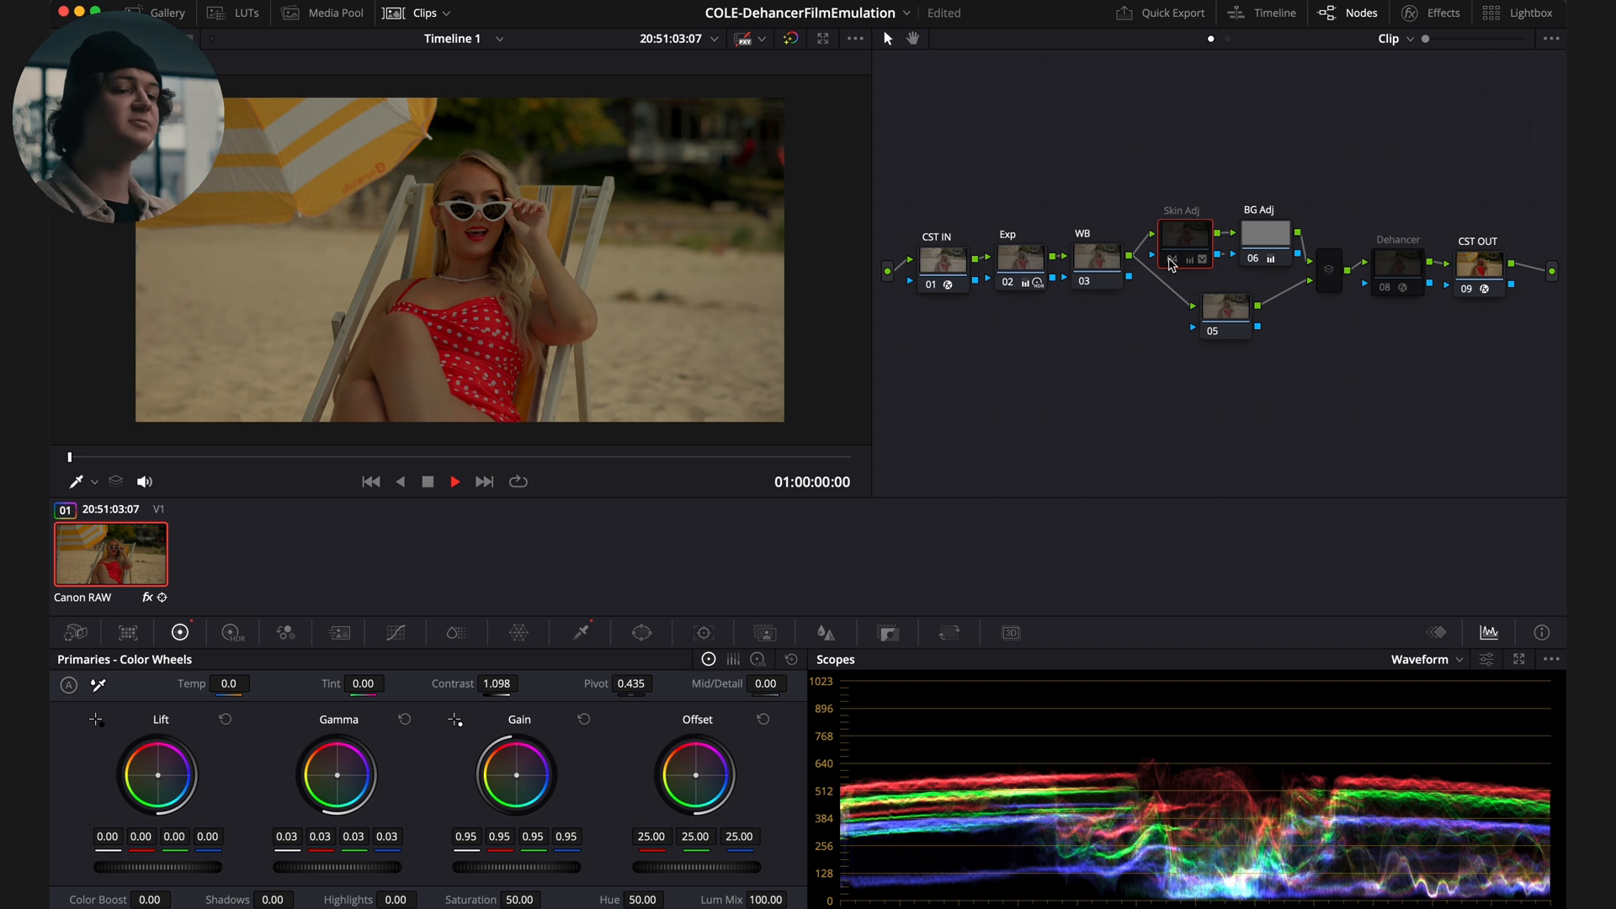
{"action": "key", "text": "ctrl+d"}
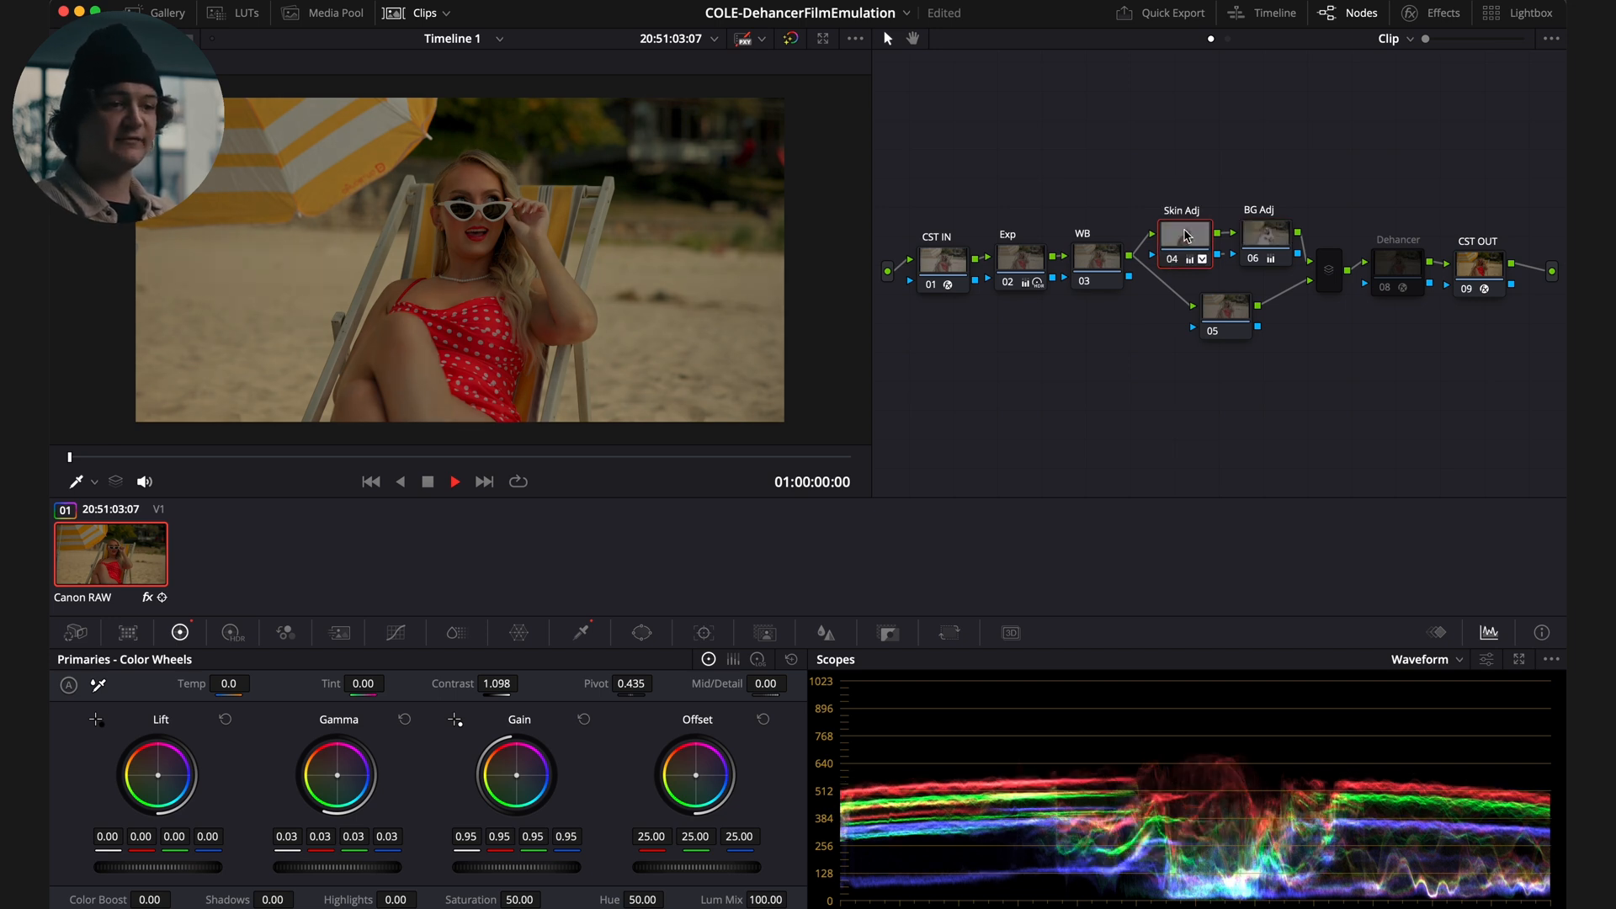
{"action": "left_click_drag", "start_coordinate": [1185, 233], "coordinate": [1187, 235]}
{"action": "left_click", "coordinate": [1253, 256]}
{"action": "key", "text": "ctrl+d"}
{"action": "key", "text": "ctrl+d"}
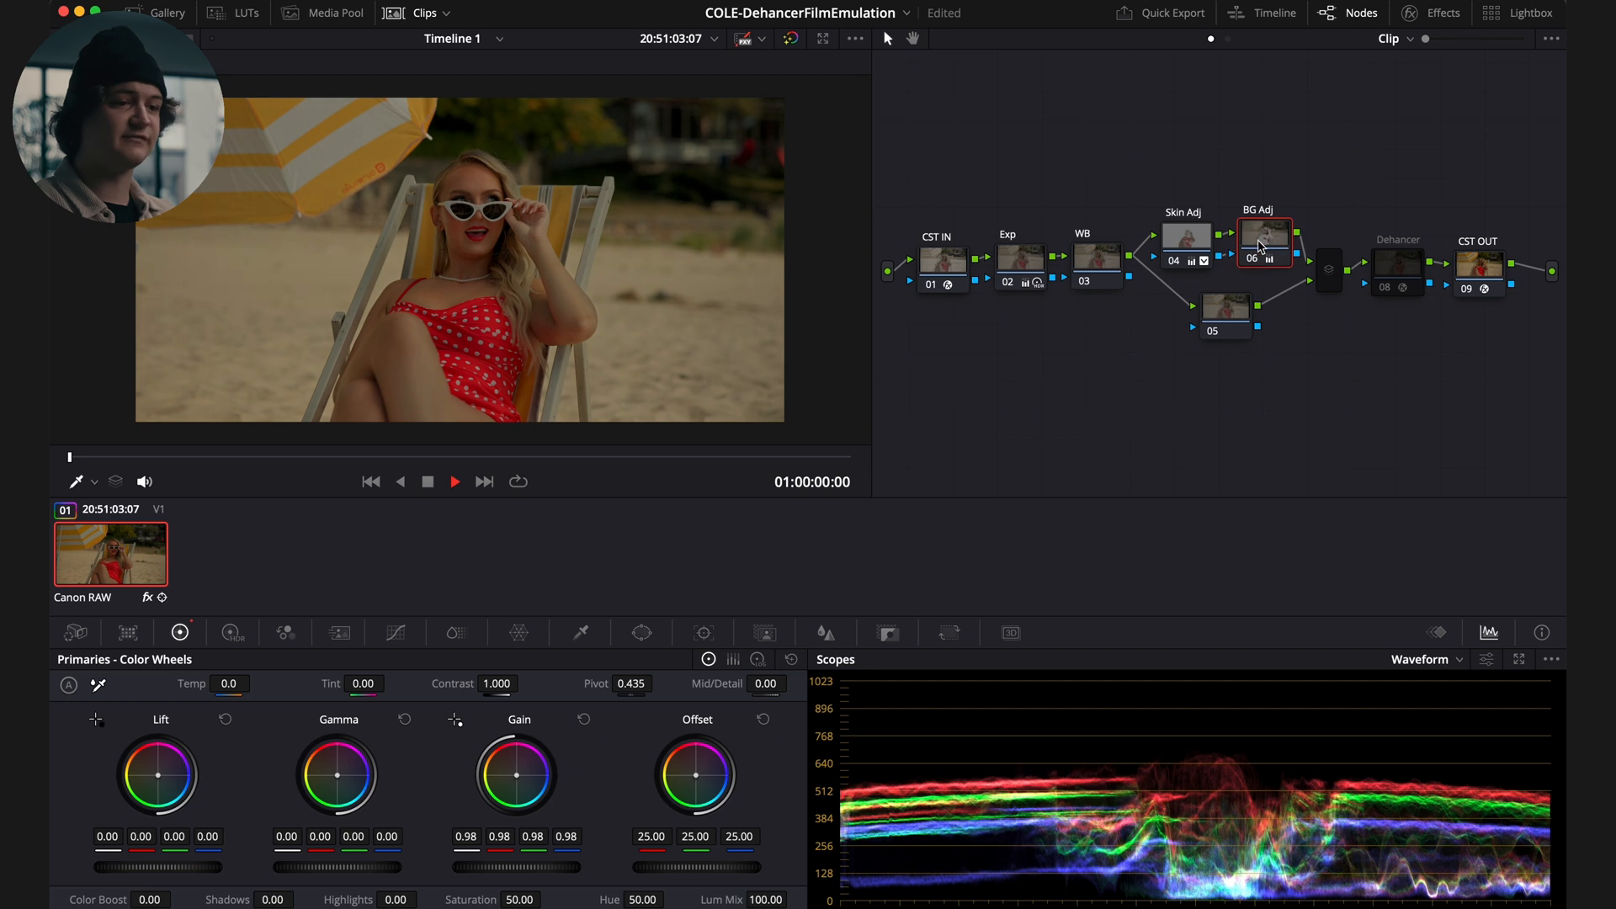
{"action": "left_click_drag", "start_coordinate": [1273, 235], "coordinate": [1271, 234]}
Enable the Dehancer node and open its effect settings
{"action": "left_click", "coordinate": [1406, 276]}
{"action": "left_click_drag", "start_coordinate": [1407, 277], "coordinate": [1406, 272]}
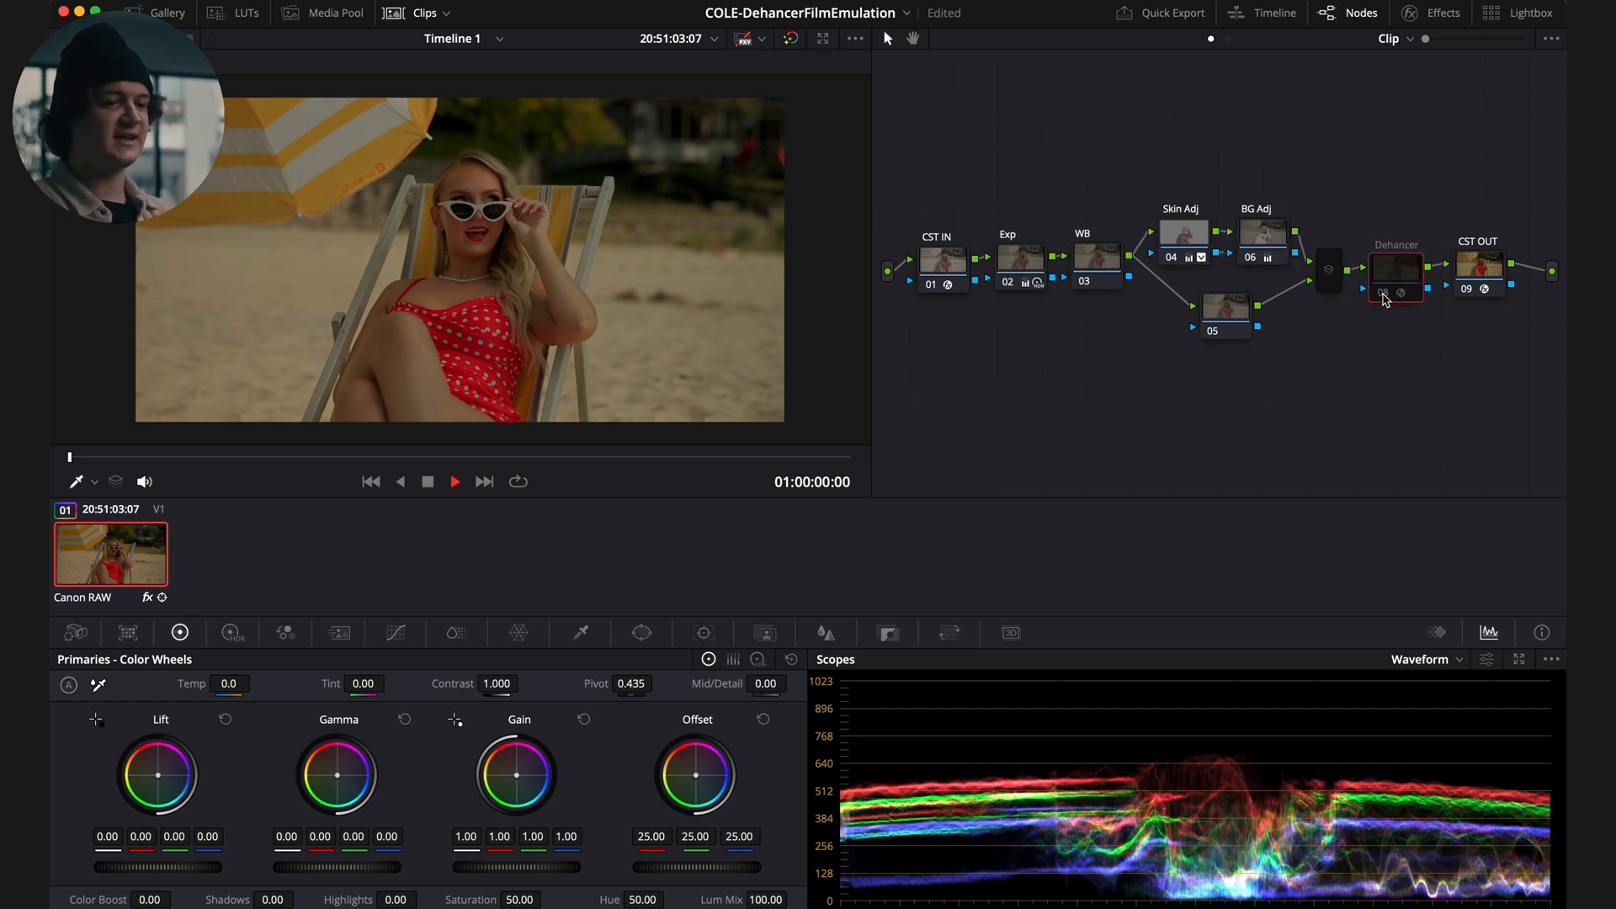
{"action": "left_click", "coordinate": [1382, 294]}
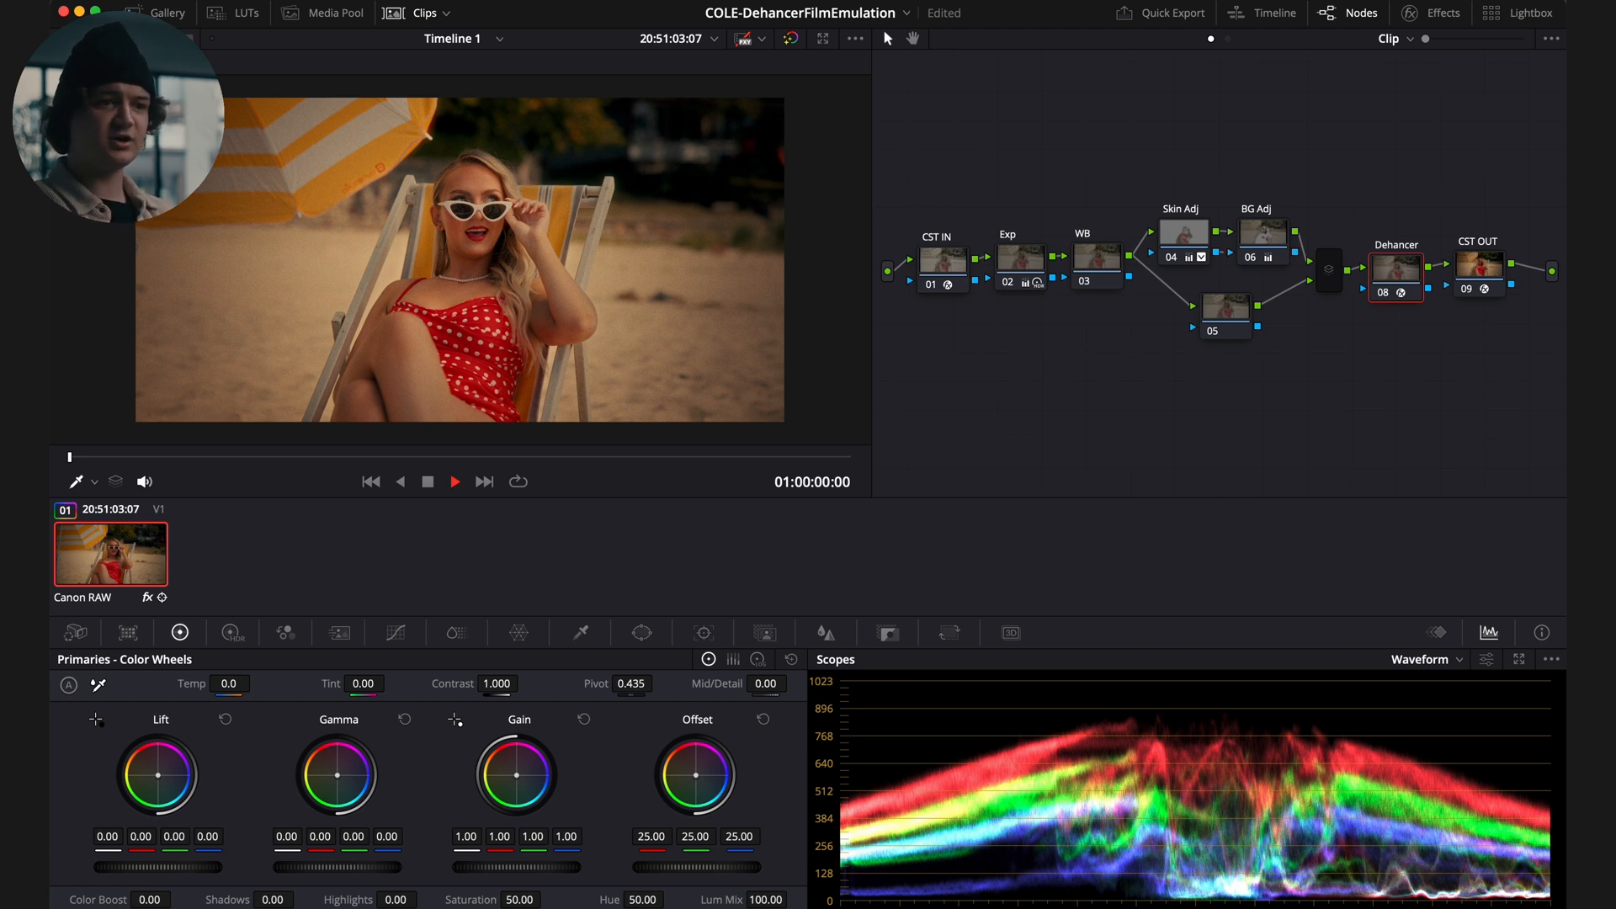
{"action": "left_click", "coordinate": [1441, 15]}
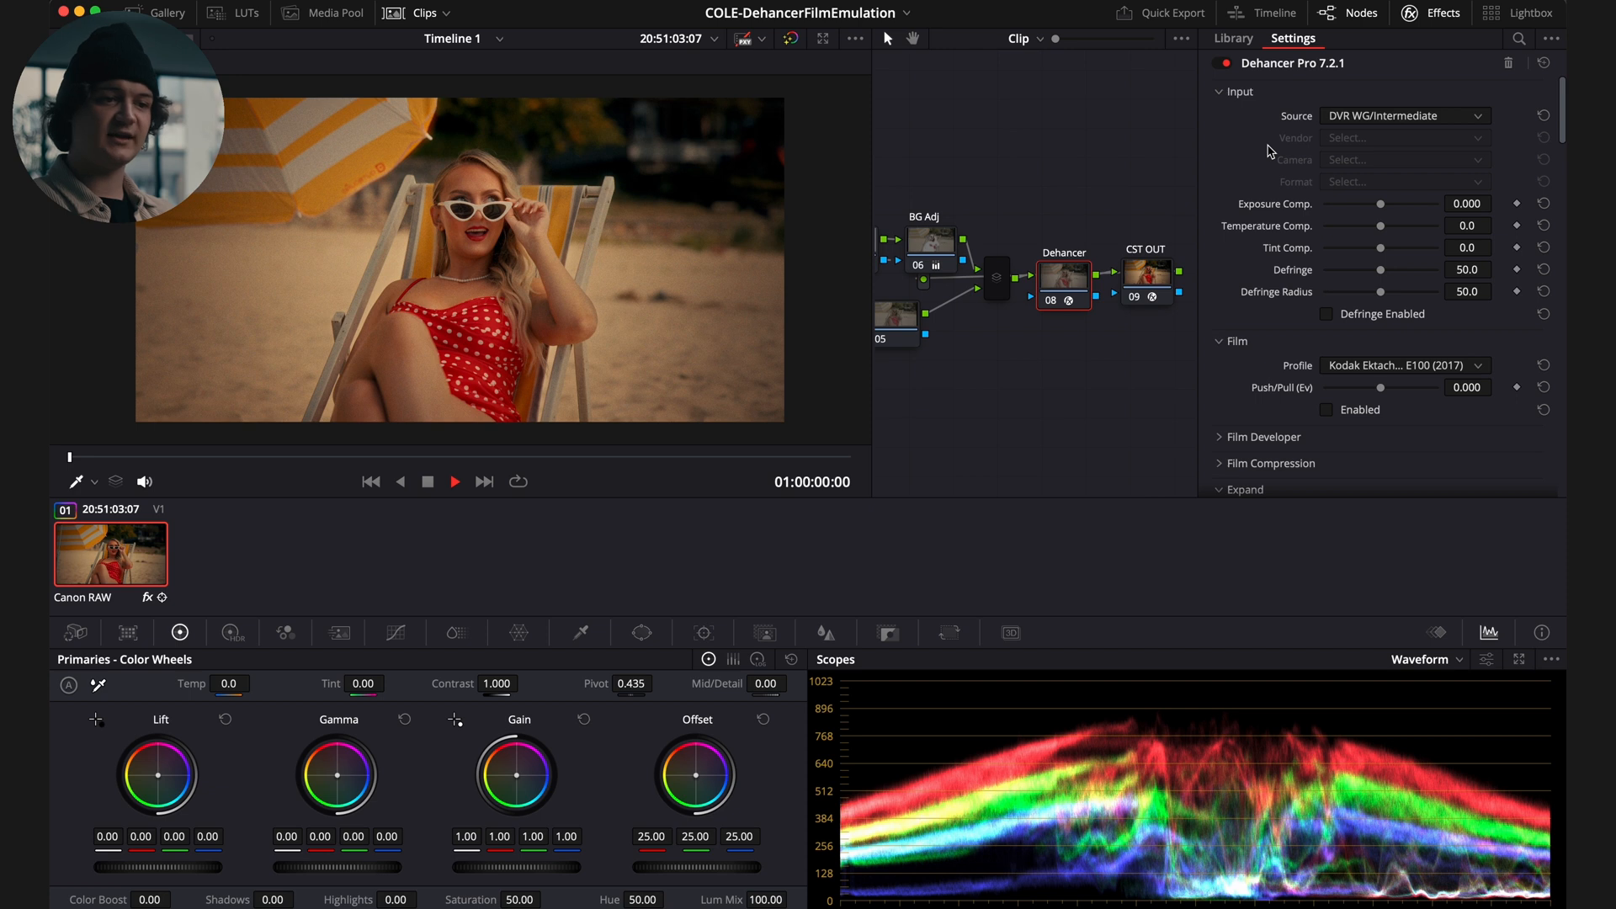
Choose DVR WG/Intermediate as the source in Dehancer's Input section
{"action": "left_click", "coordinate": [1248, 94]}
{"action": "left_click", "coordinate": [1247, 94]}
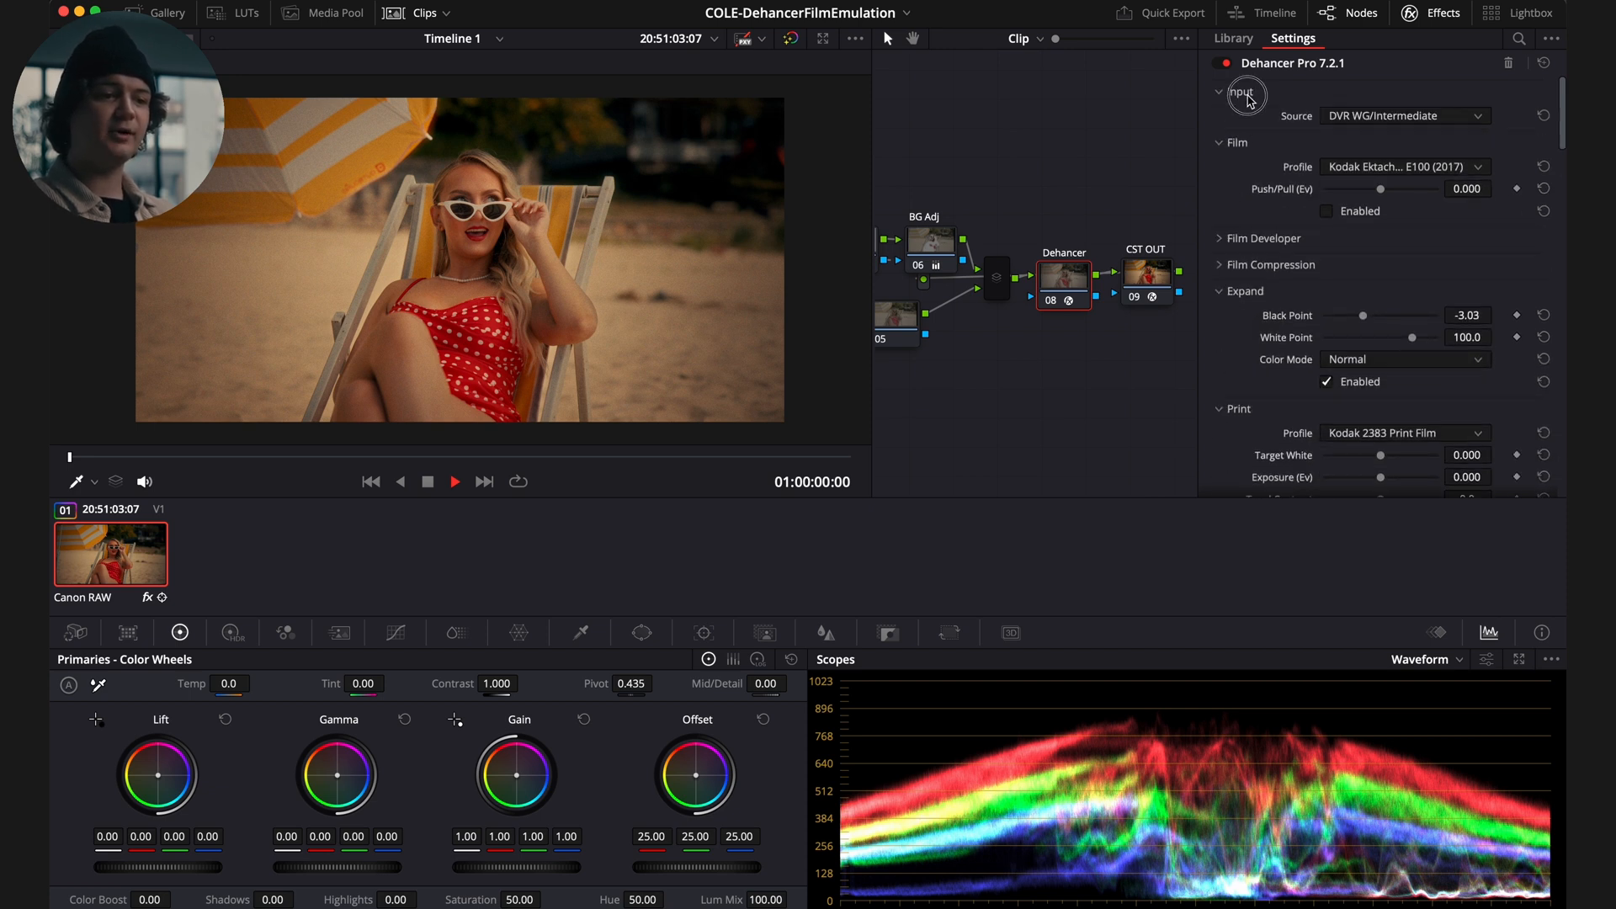
{"action": "left_click", "coordinate": [1426, 119]}
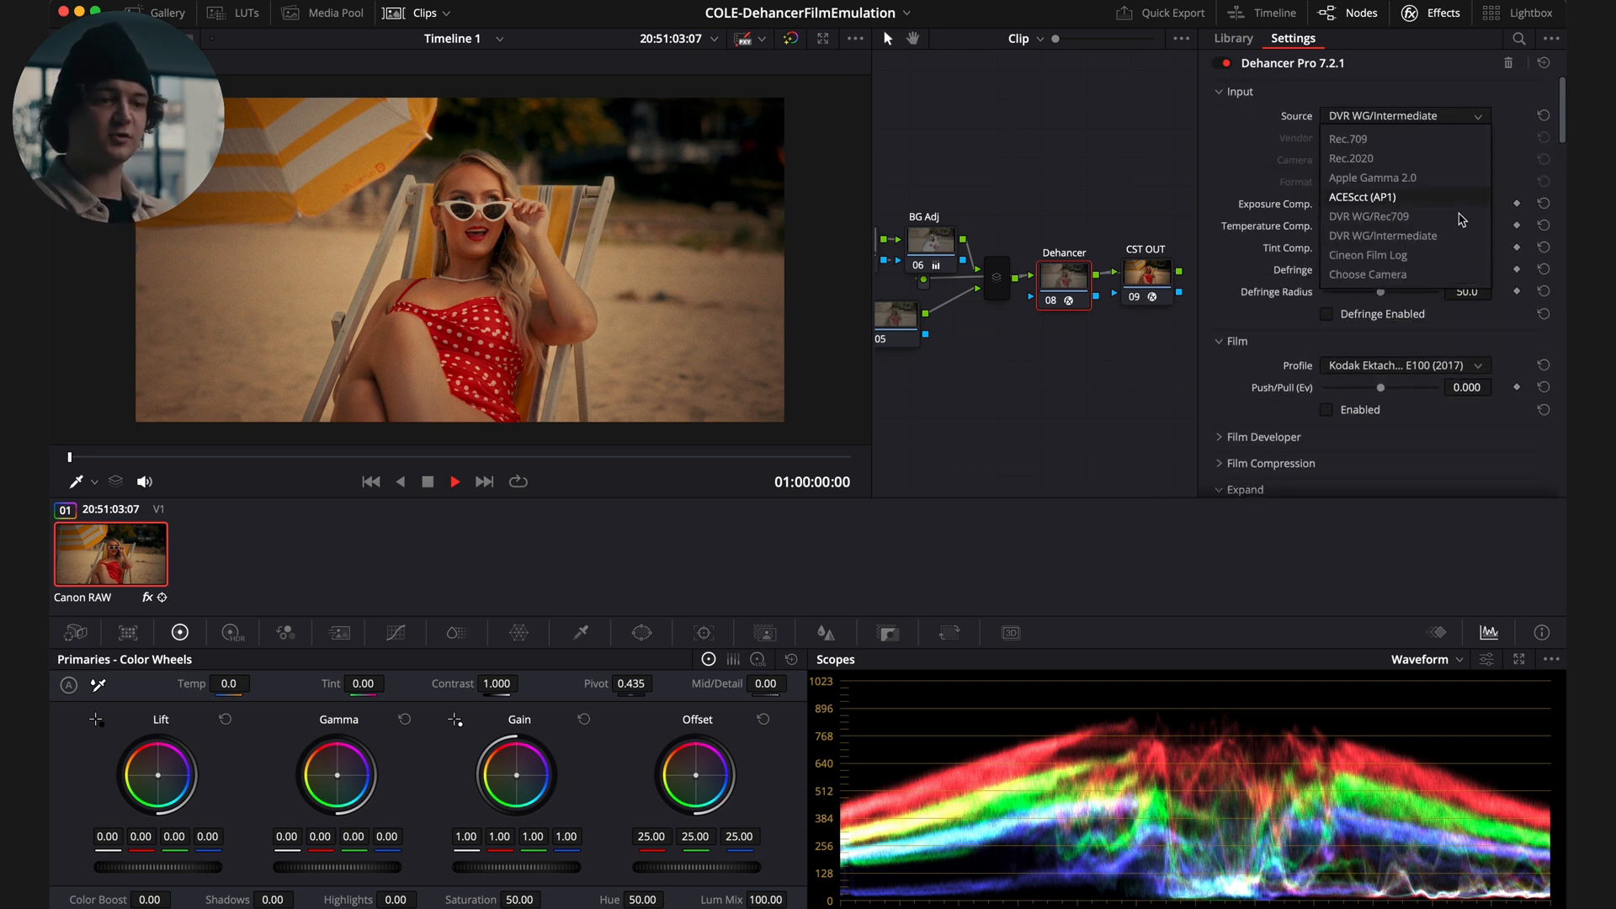
{"action": "left_click", "coordinate": [1379, 238]}
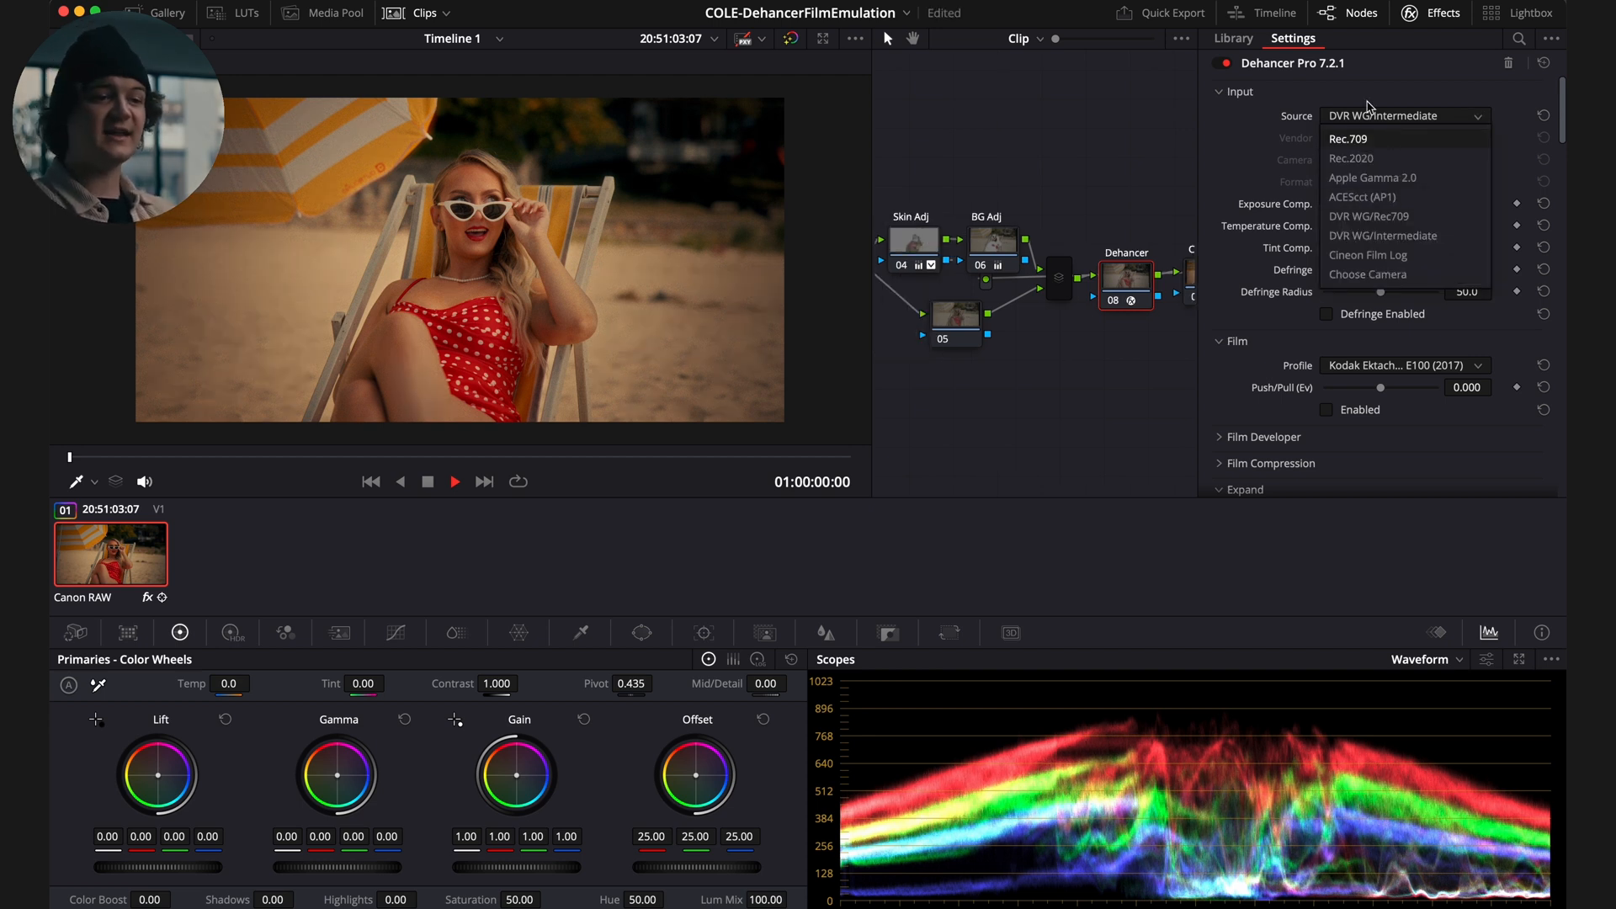
Try the Choose Camera option as Dehancer's input source and undo it
{"action": "left_click", "coordinate": [1368, 105]}
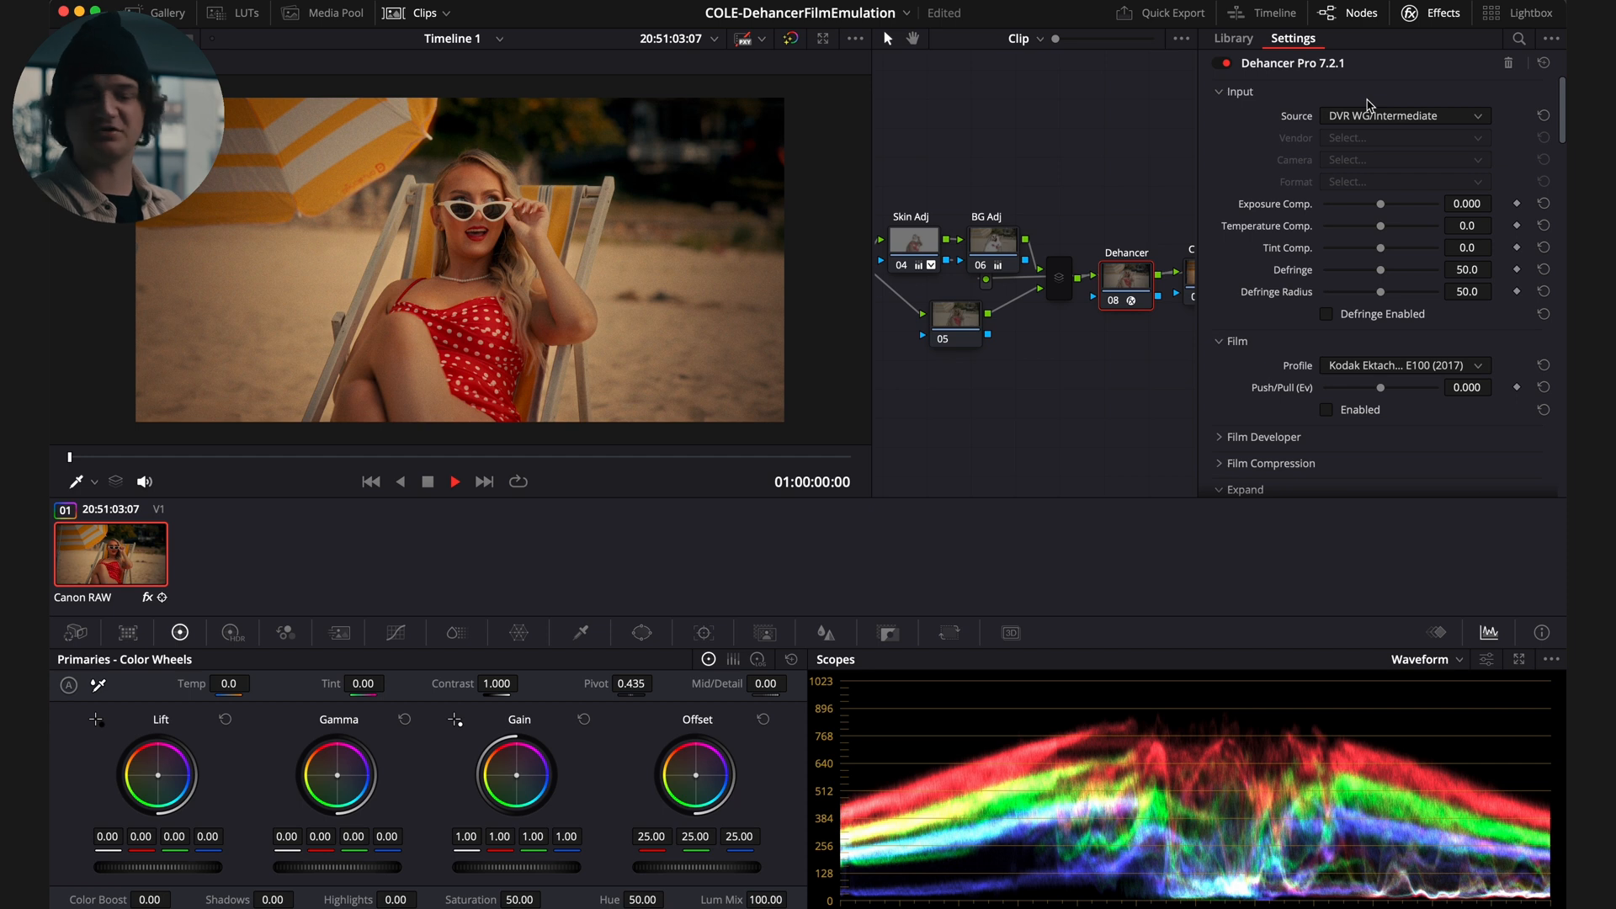
{"action": "left_click", "coordinate": [1368, 104]}
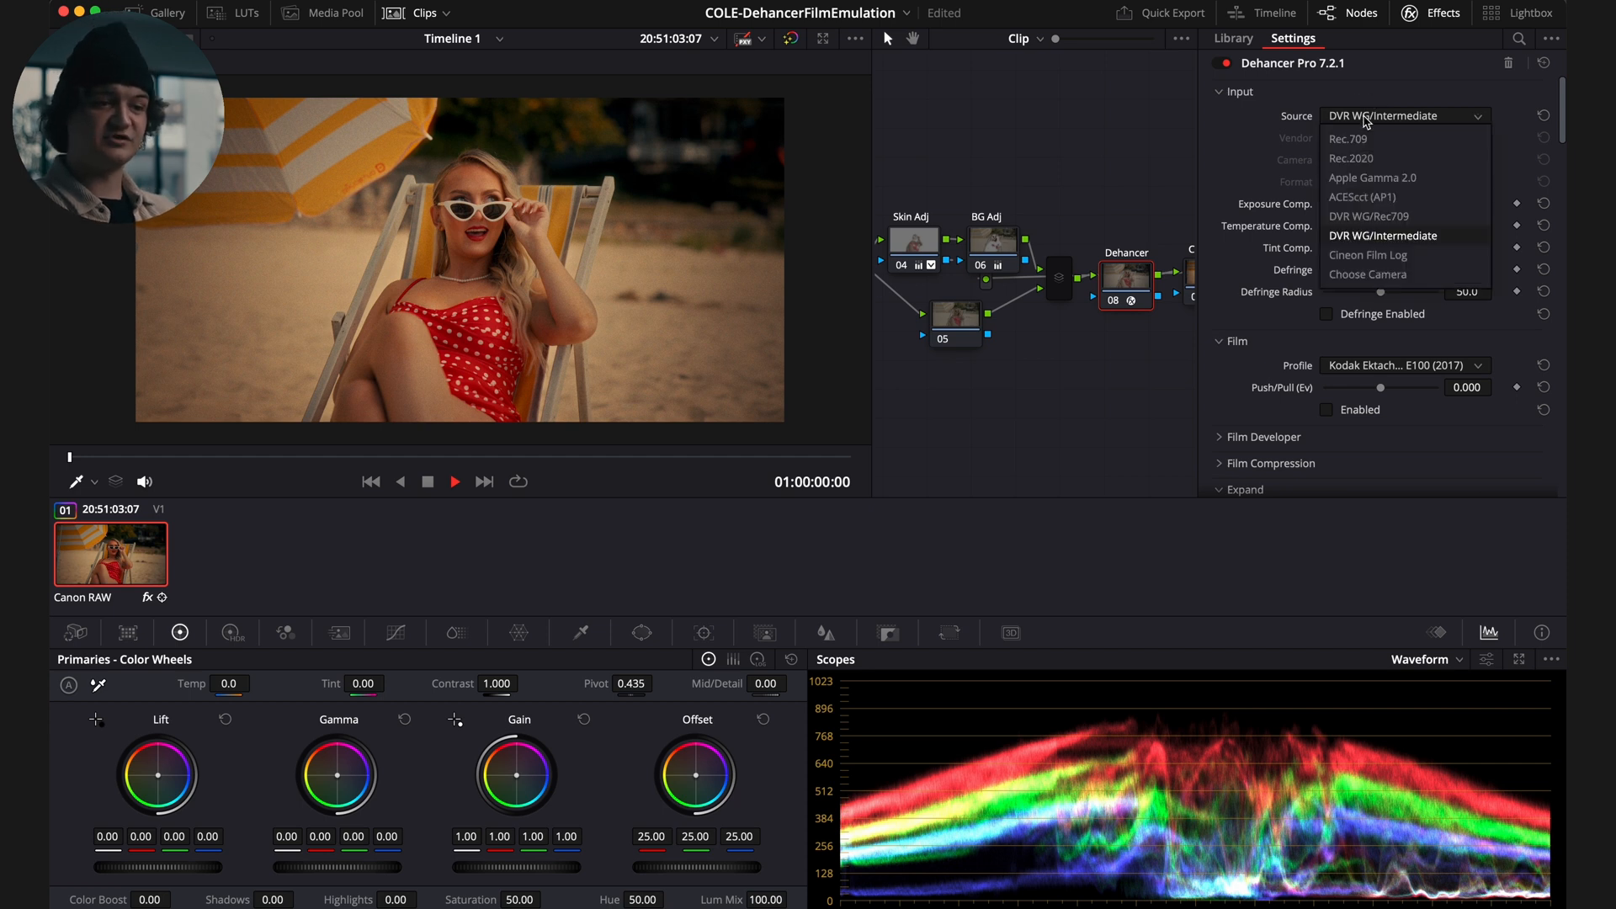
{"action": "left_click", "coordinate": [1365, 284]}
{"action": "key", "text": "super+z"}
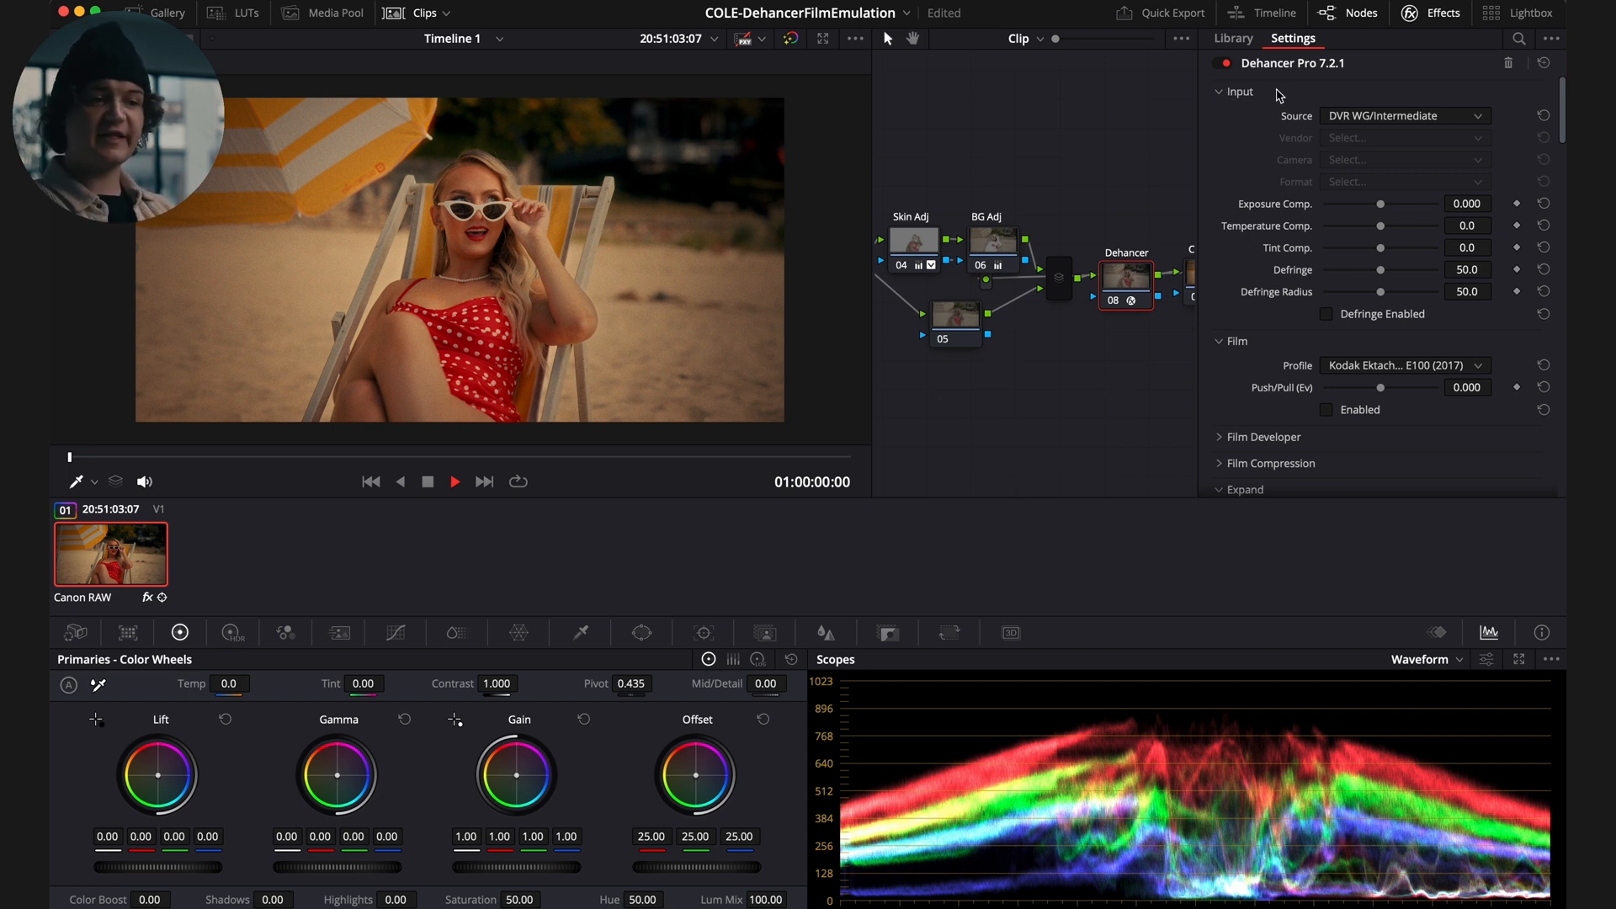
Try adjusting Dehancer's Exposure Comp. and Temperature Comp., and reset both to their defaults
{"action": "scroll", "coordinate": [1267, 221], "scroll_direction": "down", "scroll_amount": 2}
{"action": "left_click", "coordinate": [1391, 167]}
{"action": "left_click_drag", "start_coordinate": [1393, 174], "coordinate": [1363, 192]}
{"action": "left_click", "coordinate": [1543, 166]}
{"action": "left_click", "coordinate": [1549, 190]}
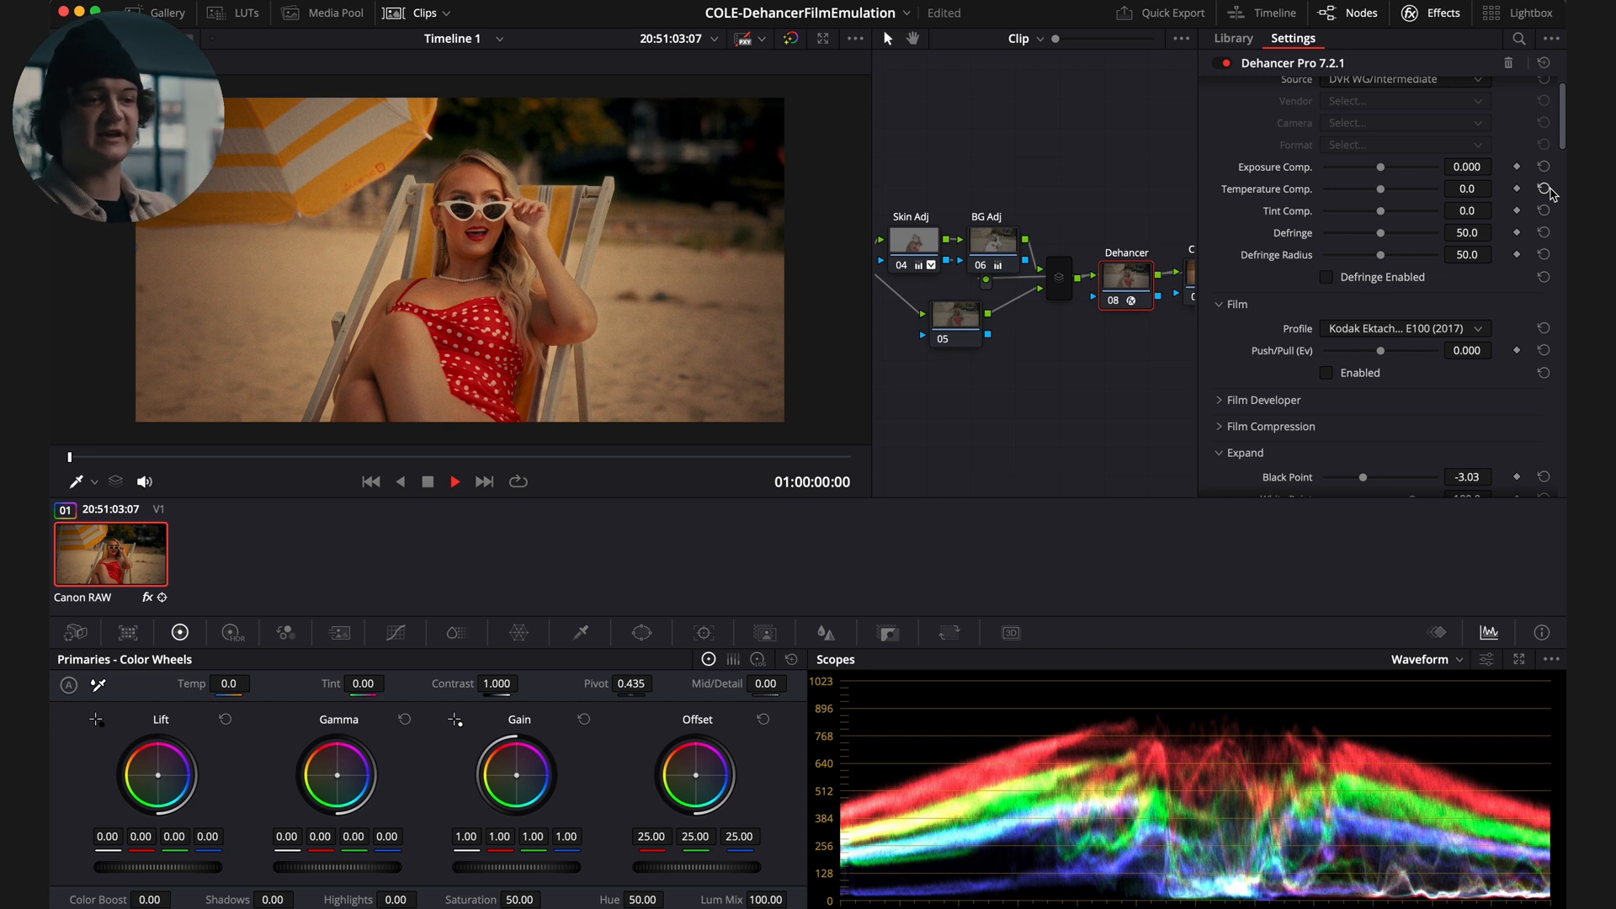
Browse the available film stocks in Dehancer's Film profile list and close it without choosing one
{"action": "scroll", "coordinate": [1296, 269], "scroll_direction": "down", "scroll_amount": 5}
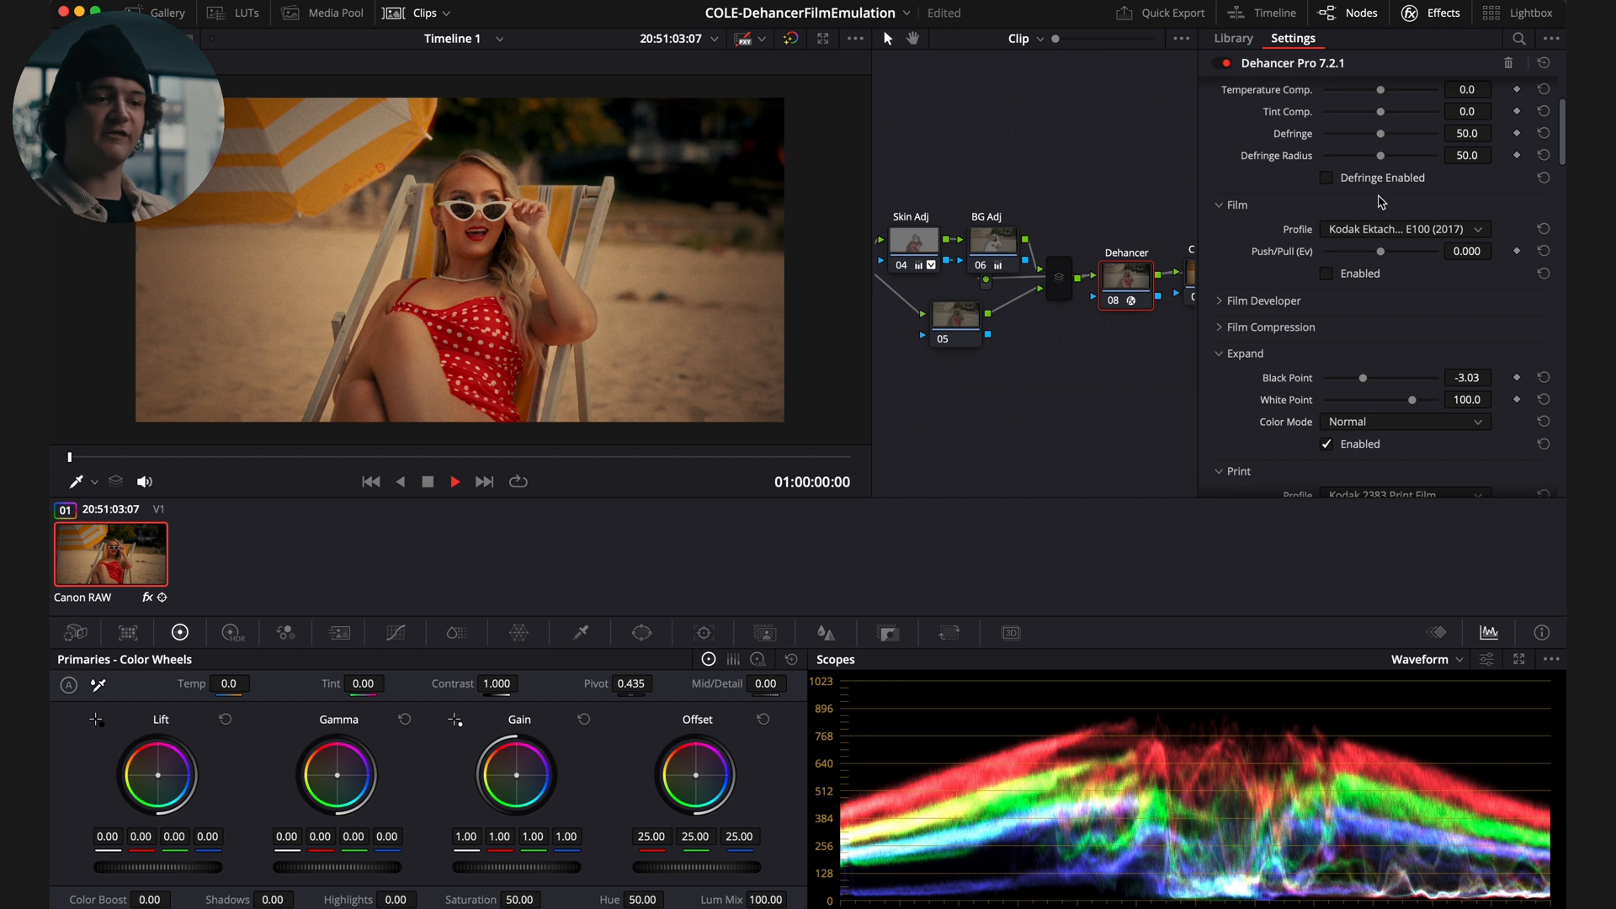
{"action": "left_click", "coordinate": [1351, 229]}
{"action": "scroll", "coordinate": [1380, 295], "scroll_direction": "down", "scroll_amount": 5}
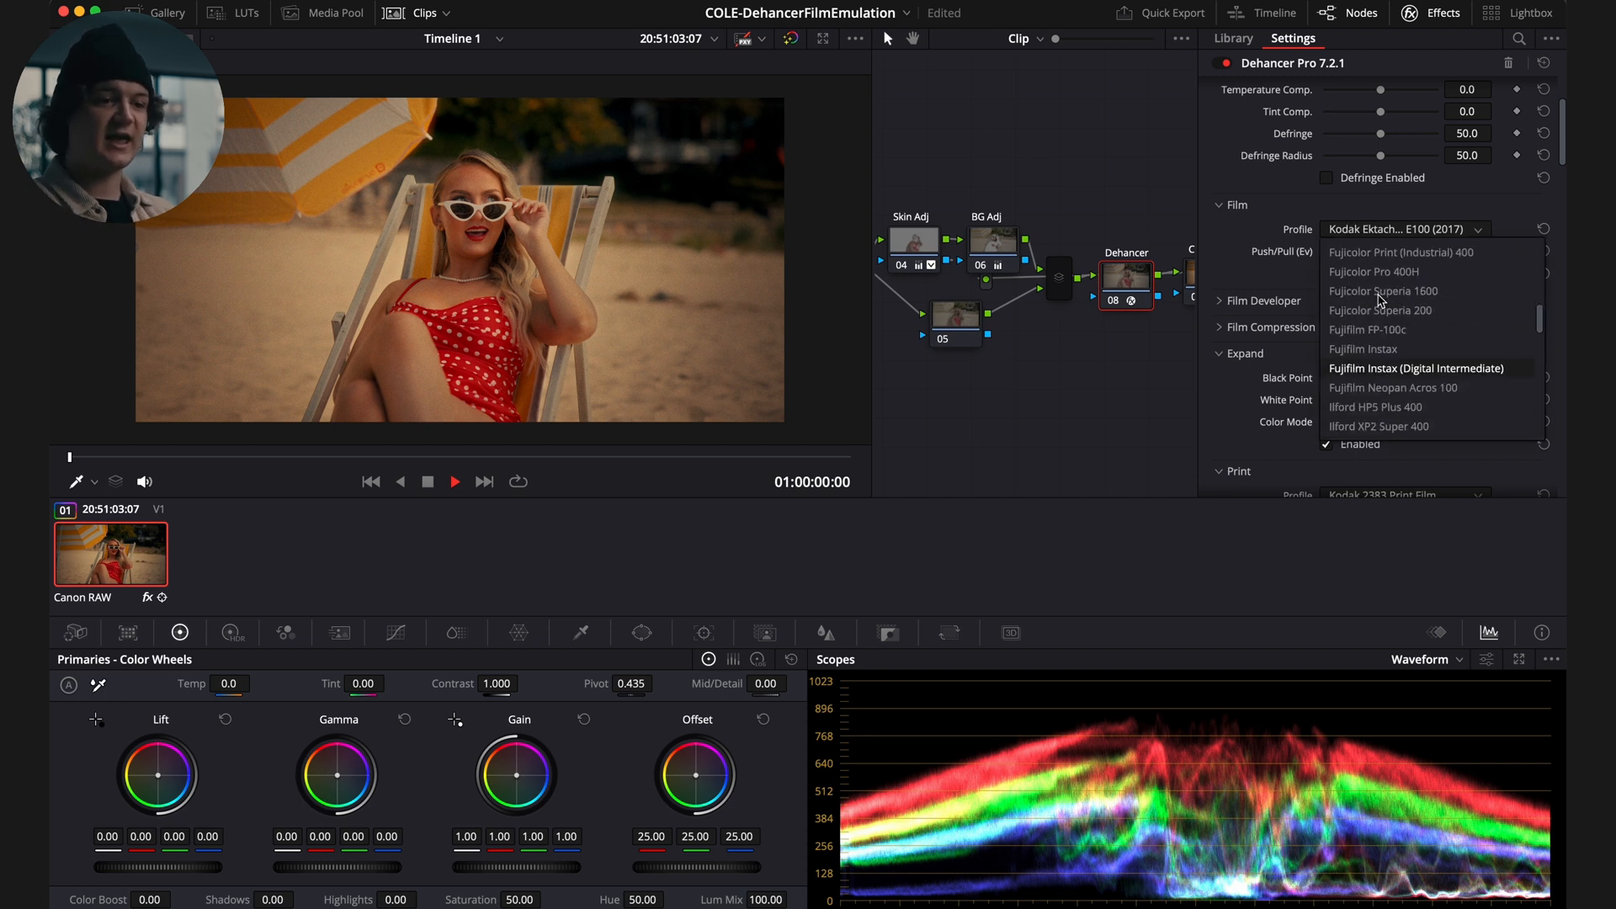
{"action": "scroll", "coordinate": [1380, 299], "scroll_direction": "down", "scroll_amount": 5}
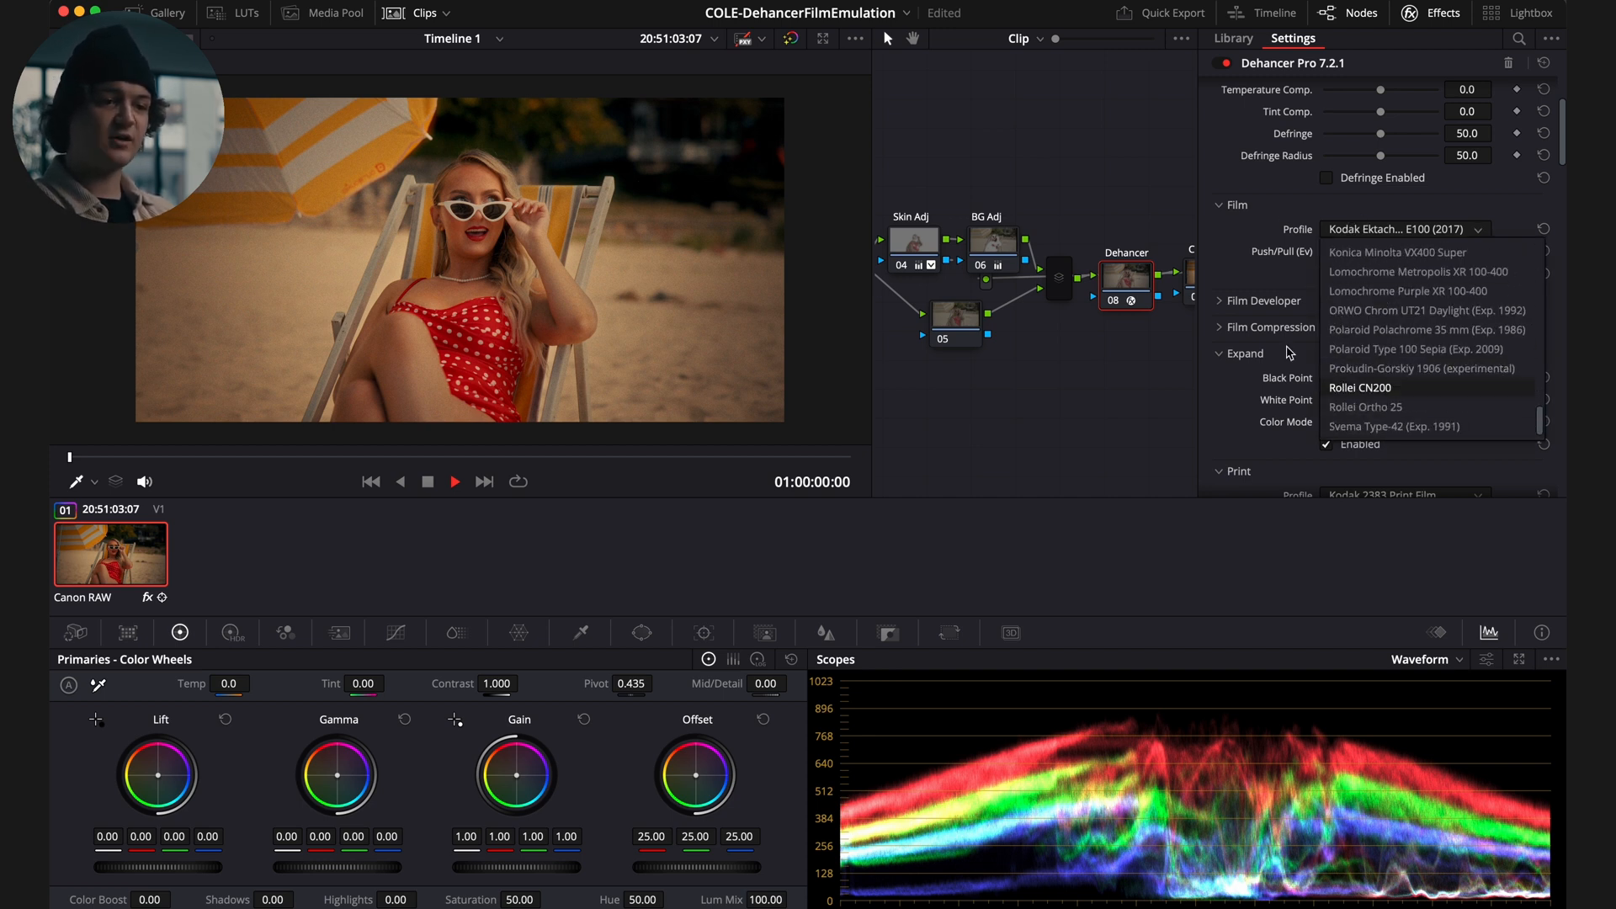
{"action": "left_click", "coordinate": [1284, 244]}
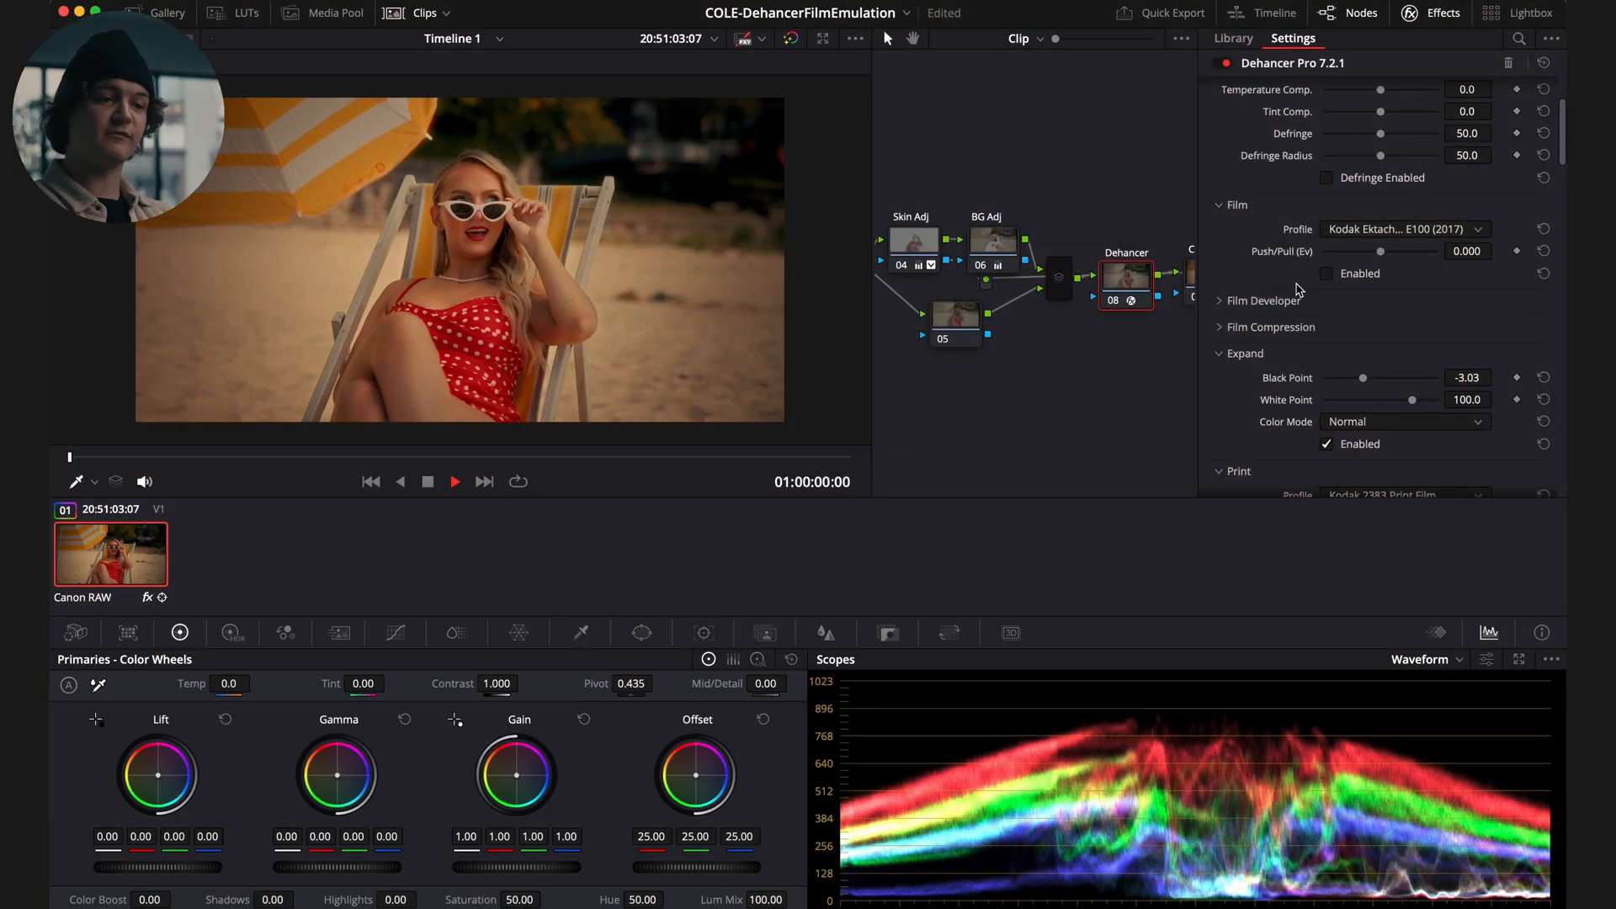
Expand the Film Compression settings and toggle the effect off and on to compare the image
{"action": "scroll", "coordinate": [1271, 303], "scroll_direction": "up", "scroll_amount": 3}
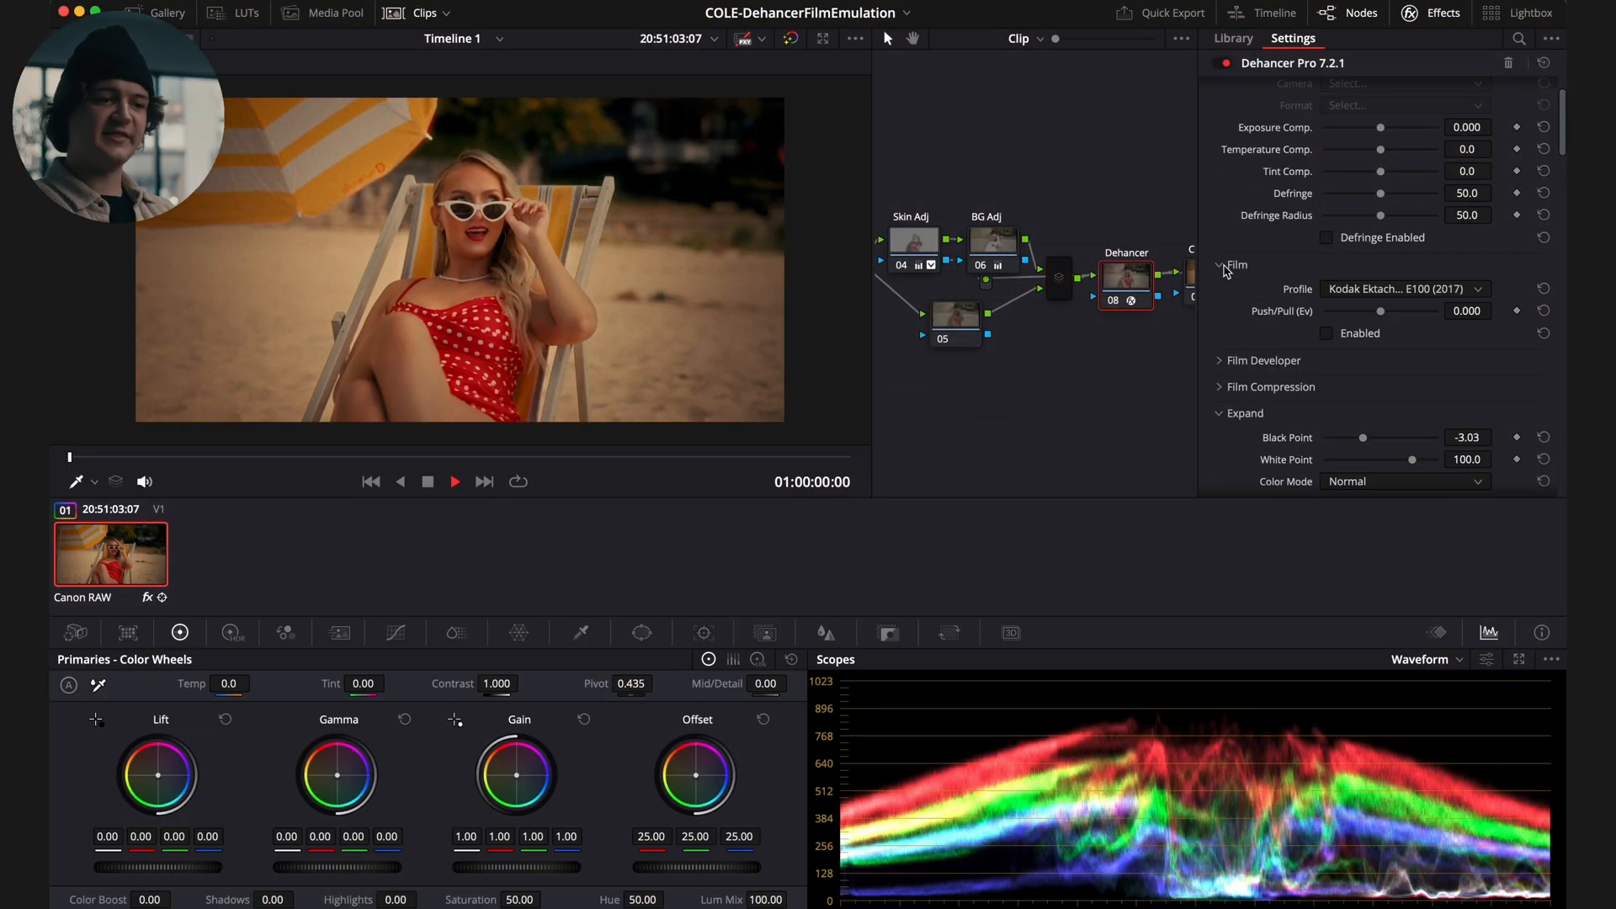
{"action": "left_click", "coordinate": [1220, 333]}
{"action": "scroll", "coordinate": [1223, 340], "scroll_direction": "down", "scroll_amount": 1}
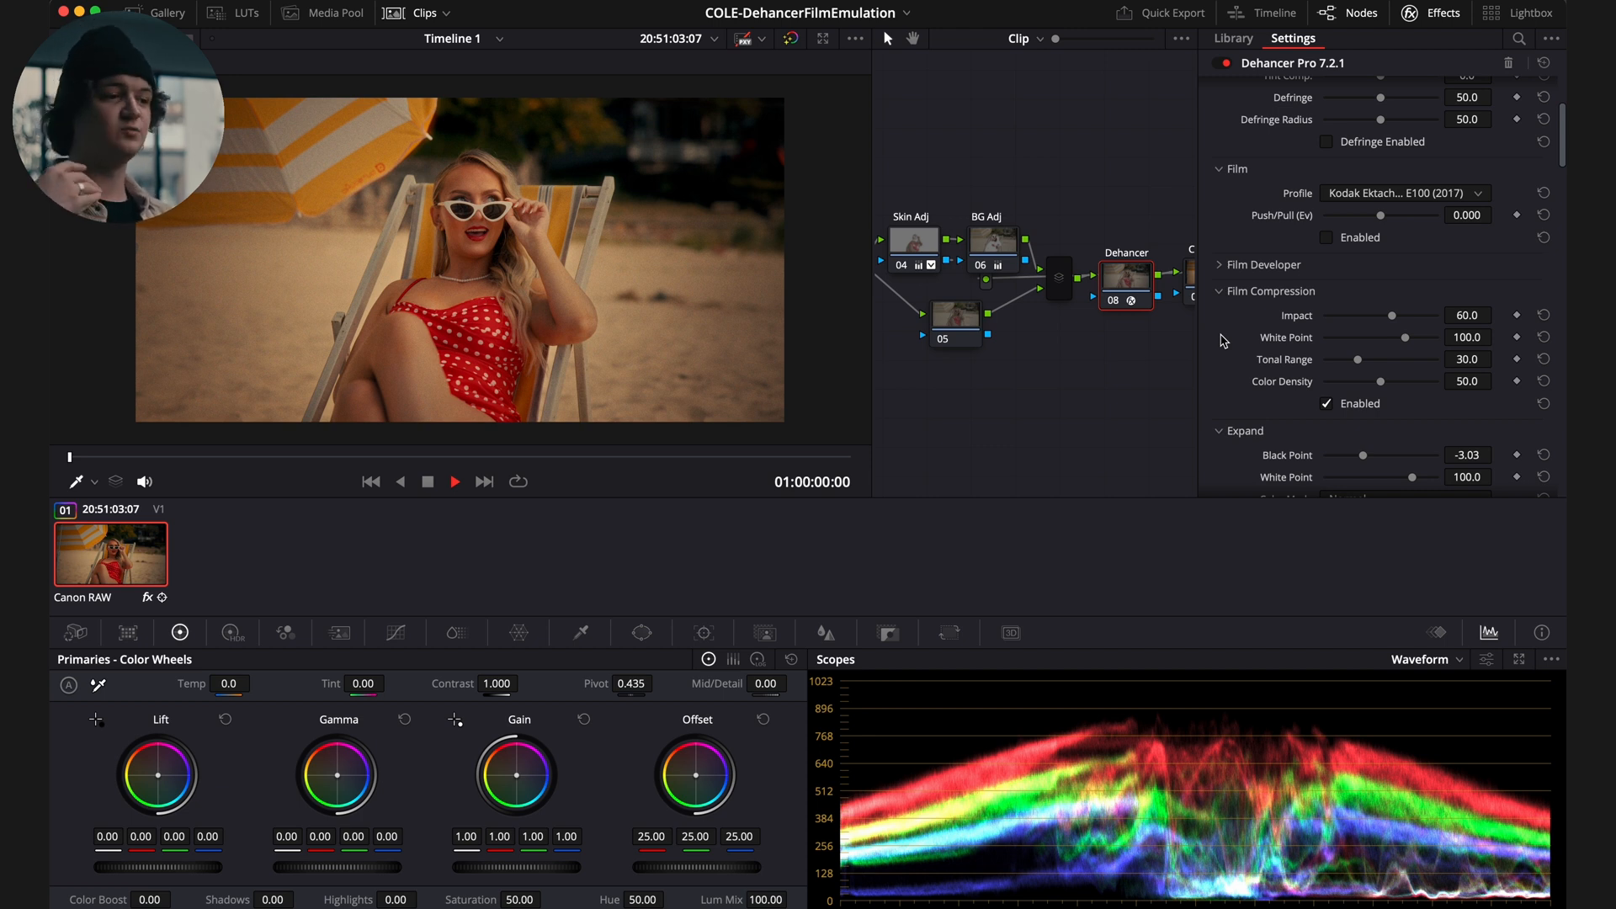
{"action": "left_click", "coordinate": [1326, 404]}
{"action": "left_click", "coordinate": [1326, 404]}
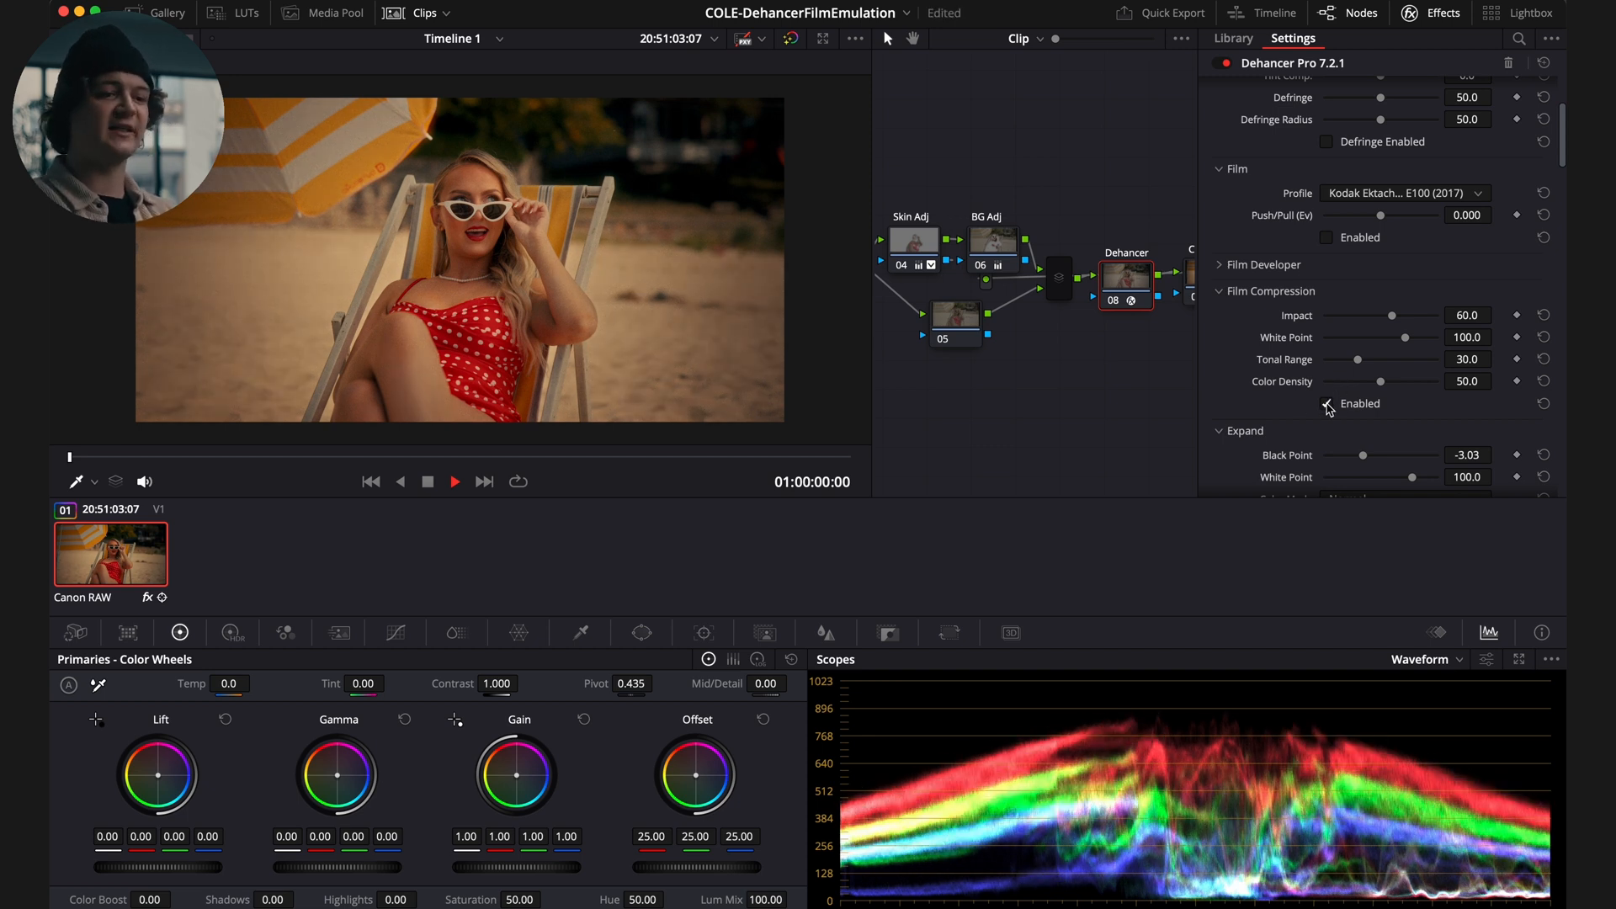
Try a Film Compression Impact of about 72, and set it back to 60
{"action": "mouse_move", "coordinate": [1402, 322]}
{"action": "left_mouse_down"}
{"action": "mouse_move", "coordinate": [1415, 321]}
{"action": "mouse_move", "coordinate": [1330, 316]}
{"action": "mouse_move", "coordinate": [1486, 315]}
{"action": "mouse_move", "coordinate": [1216, 321]}
{"action": "mouse_move", "coordinate": [1406, 317]}
{"action": "left_mouse_up"}
{"action": "left_click", "coordinate": [1466, 313]}
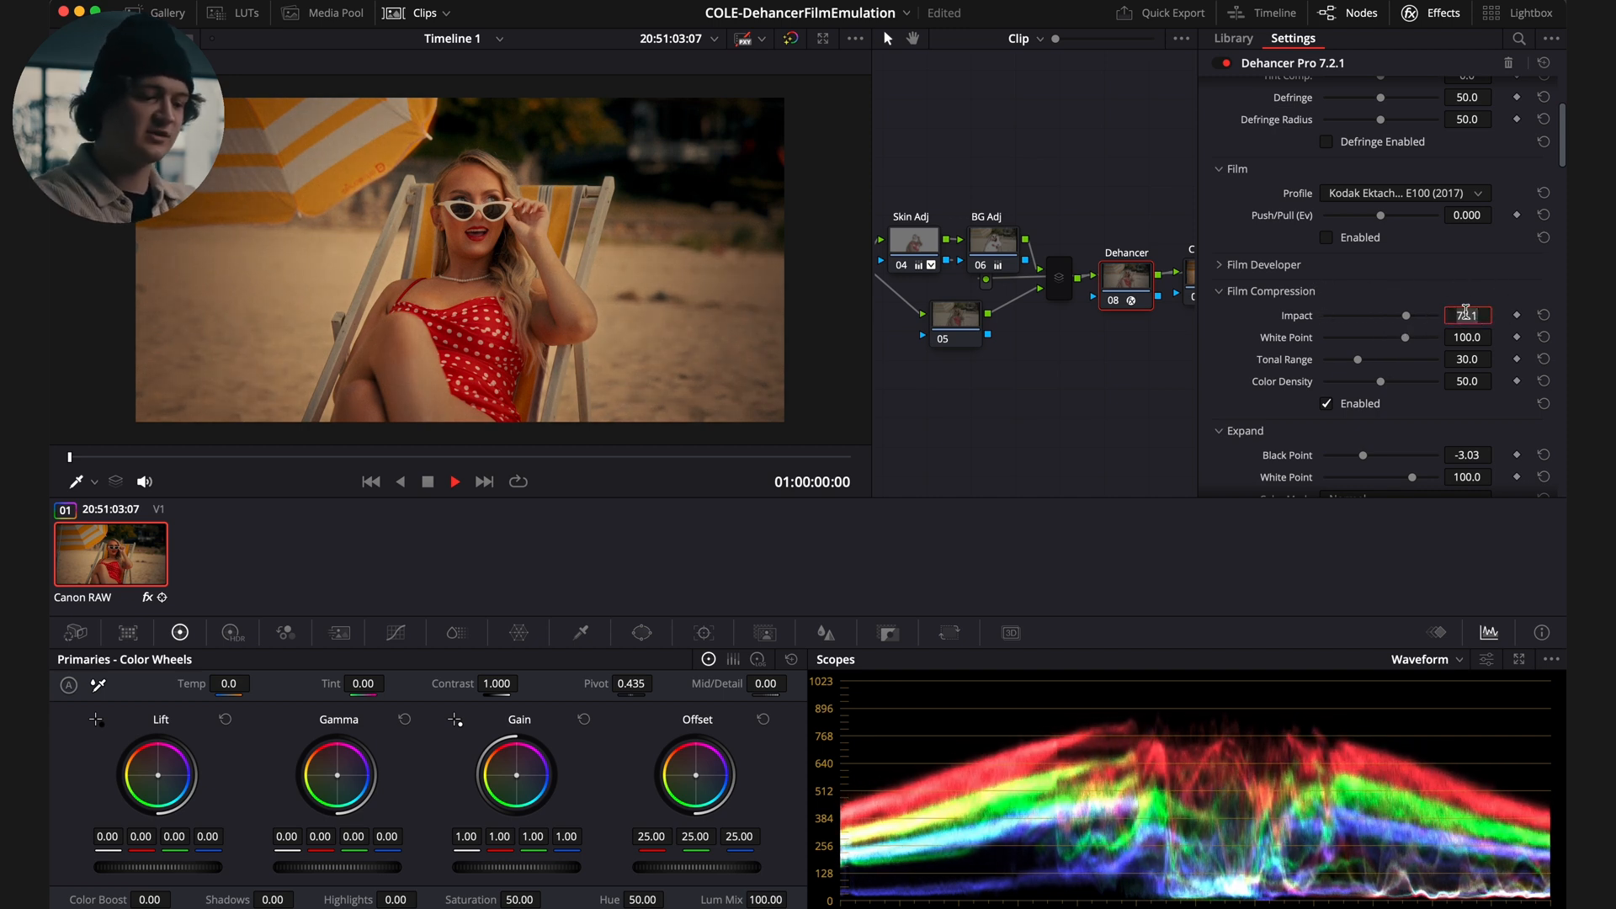
{"action": "type", "text": "60"}
{"action": "key", "text": "Return"}
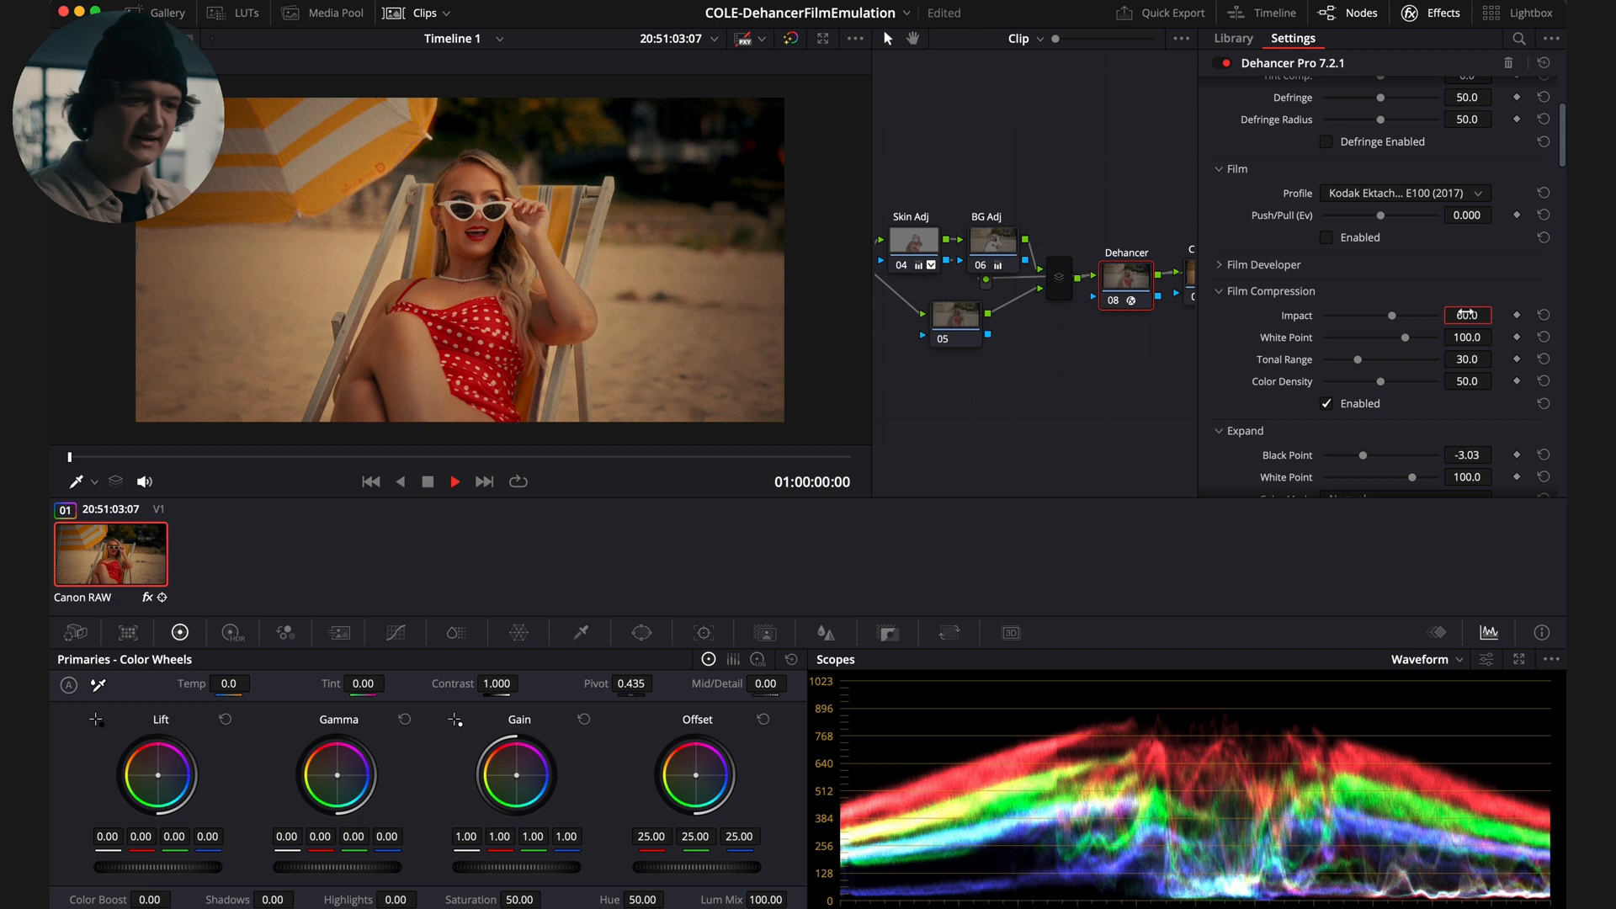
Try lowering the Black Point in the Expand section and undo the change
{"action": "scroll", "coordinate": [1322, 354], "scroll_direction": "down", "scroll_amount": 1}
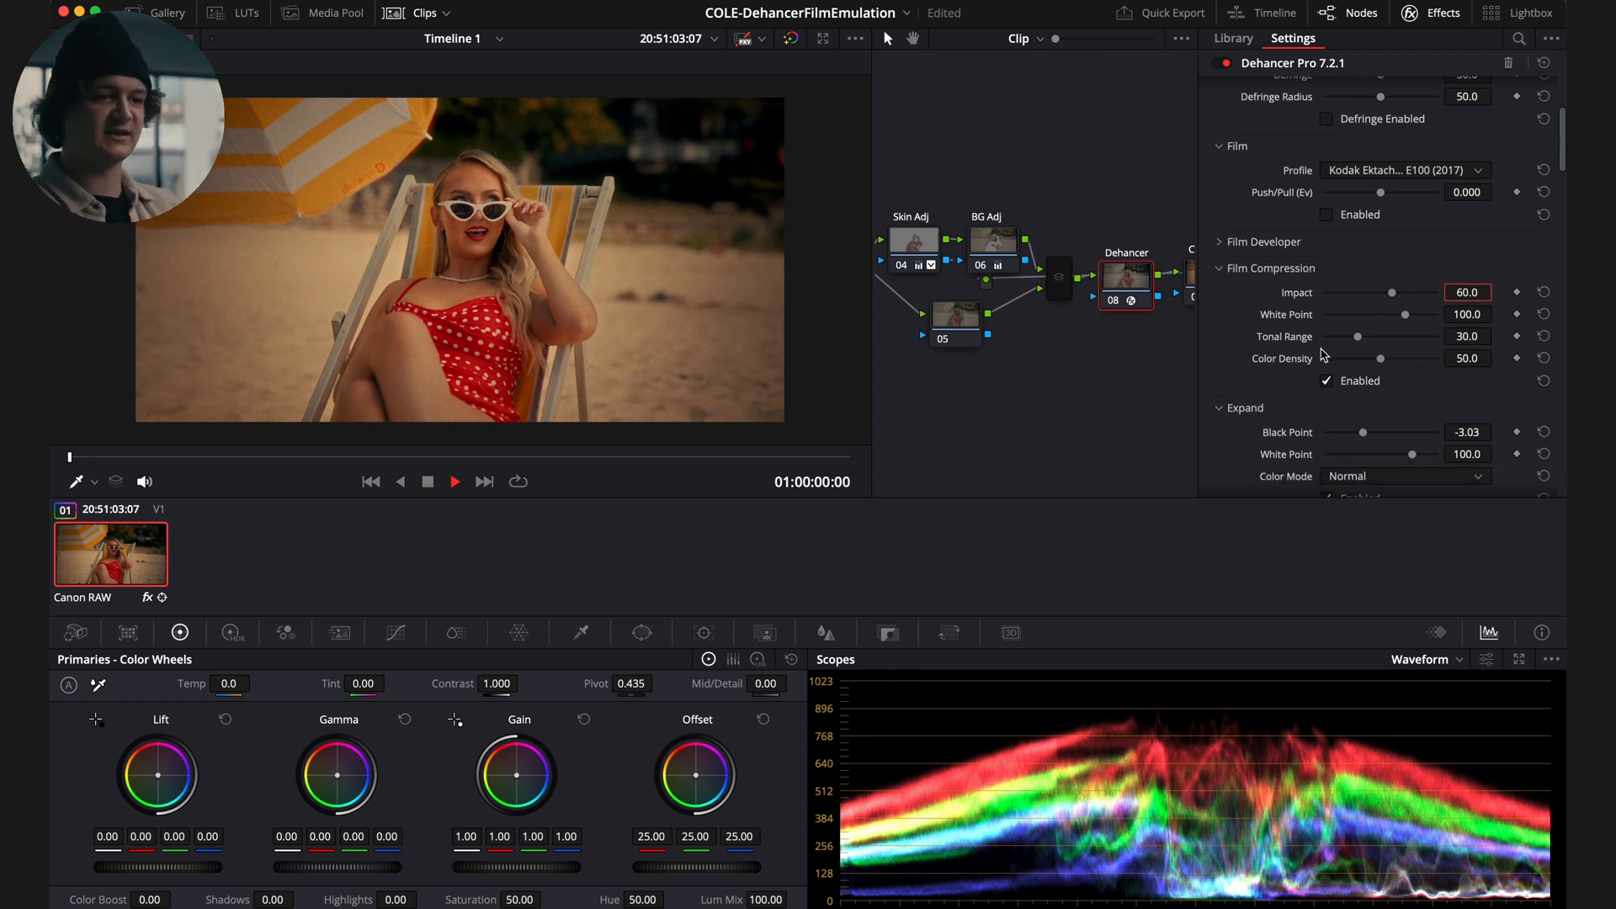
{"action": "scroll", "coordinate": [1322, 353], "scroll_direction": "down", "scroll_amount": 5}
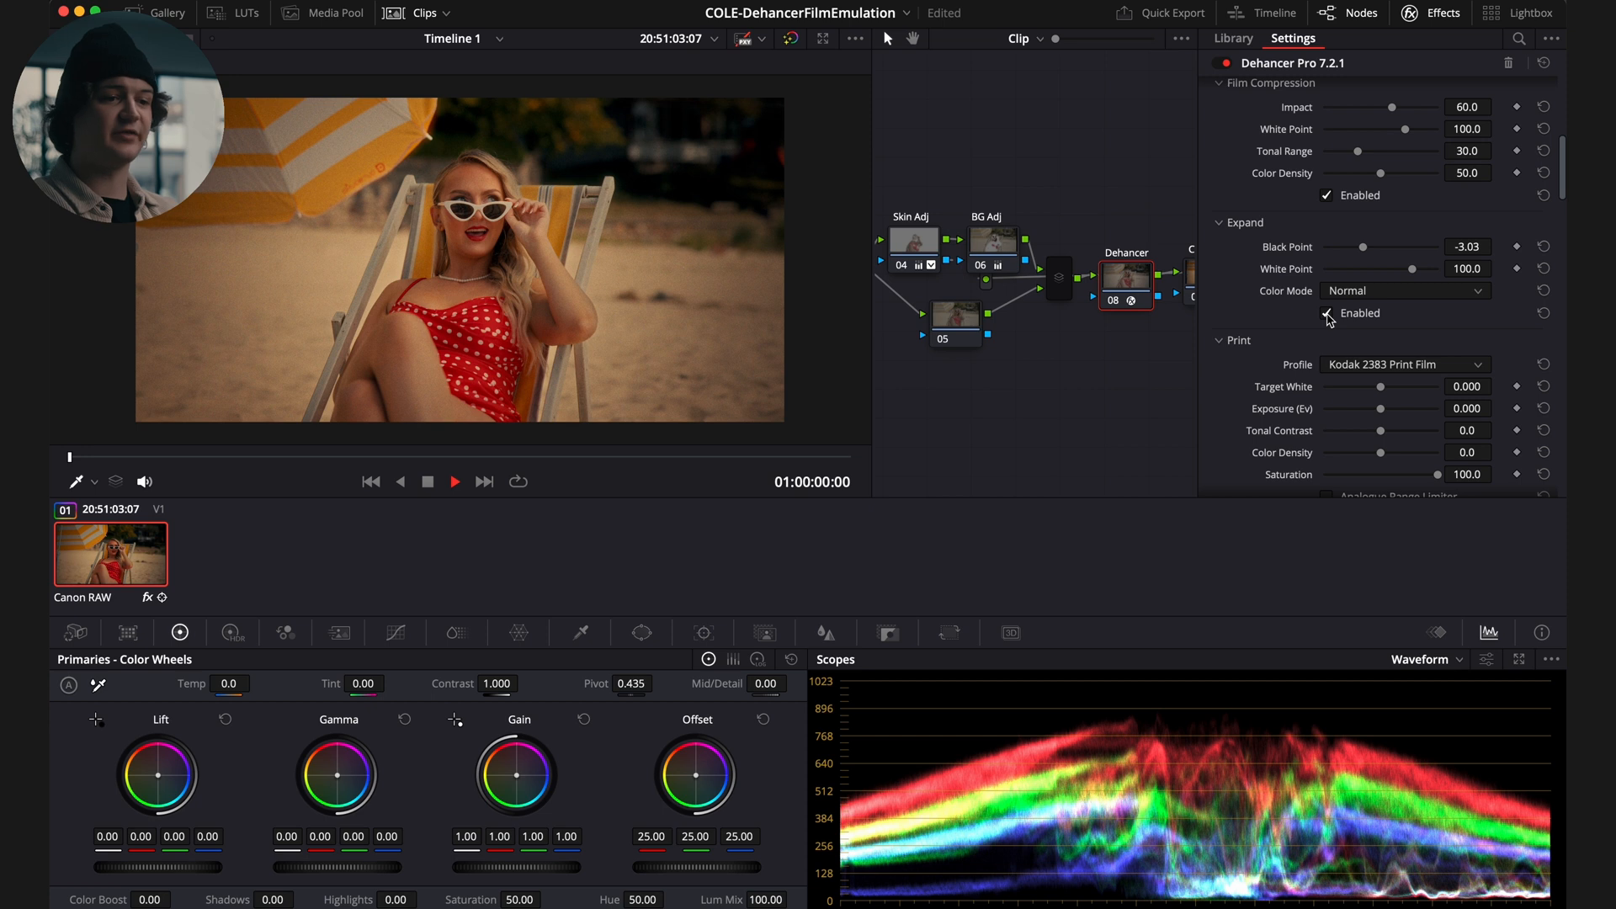
{"action": "left_click_drag", "start_coordinate": [1363, 248], "coordinate": [1353, 254]}
{"action": "key", "text": "super+z"}
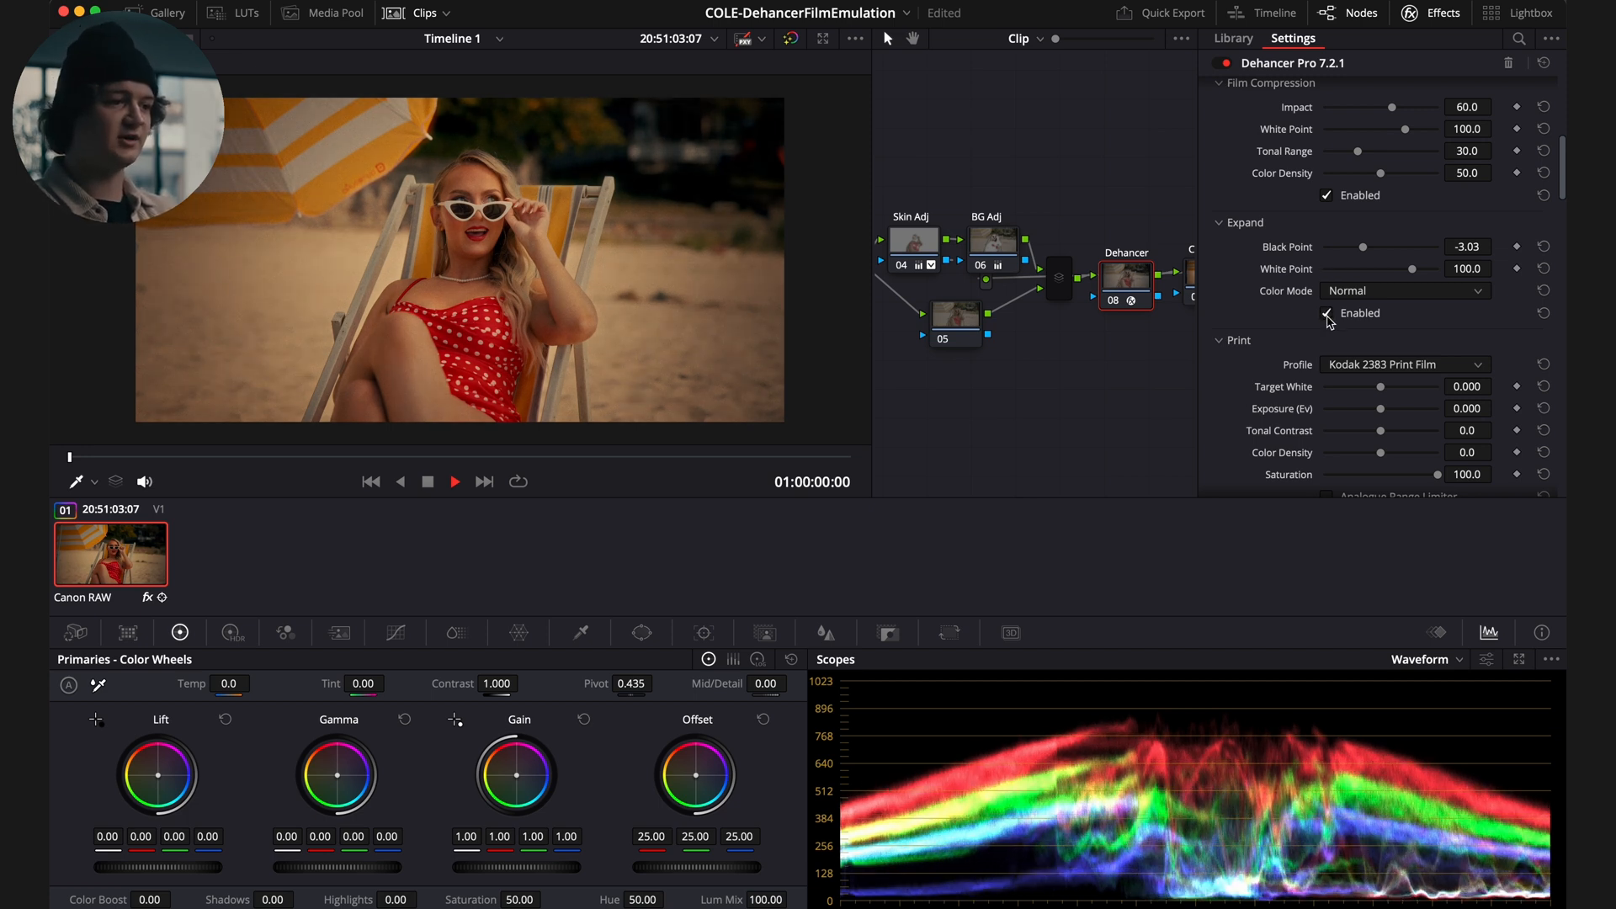
Disable the Kodak 2383 Print Film emulation in Dehancer's Print section
{"action": "scroll", "coordinate": [1279, 353], "scroll_direction": "down", "scroll_amount": 2}
{"action": "scroll", "coordinate": [1276, 337], "scroll_direction": "up", "scroll_amount": 5}
{"action": "scroll", "coordinate": [1274, 331], "scroll_direction": "down", "scroll_amount": 3}
{"action": "scroll", "coordinate": [1274, 331], "scroll_direction": "down", "scroll_amount": 3}
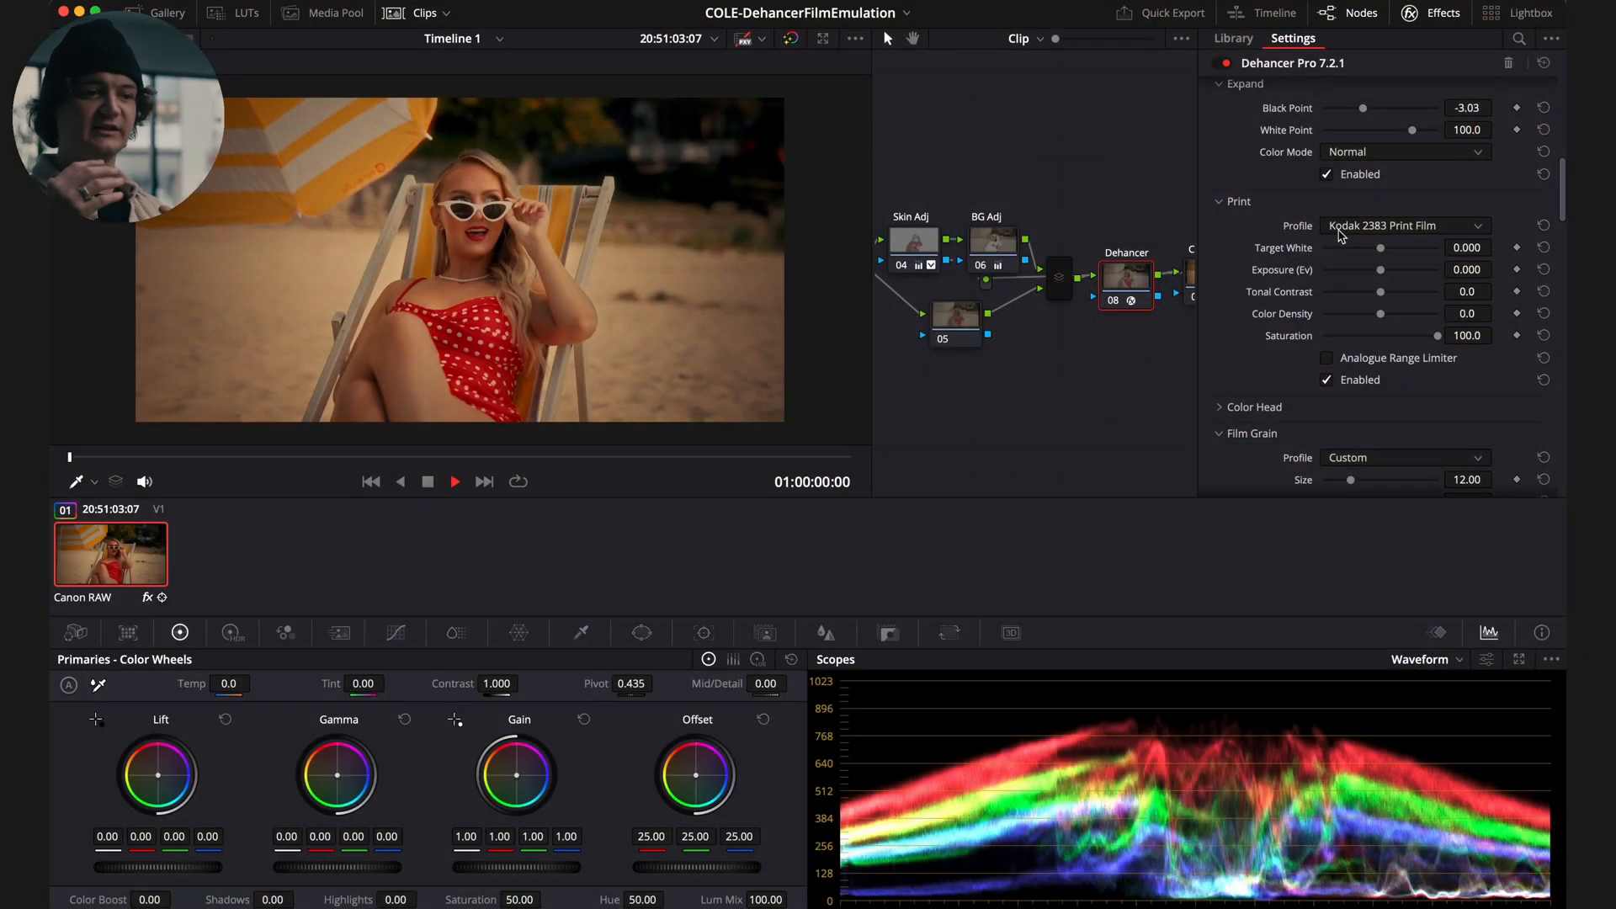
{"action": "left_click", "coordinate": [1327, 381]}
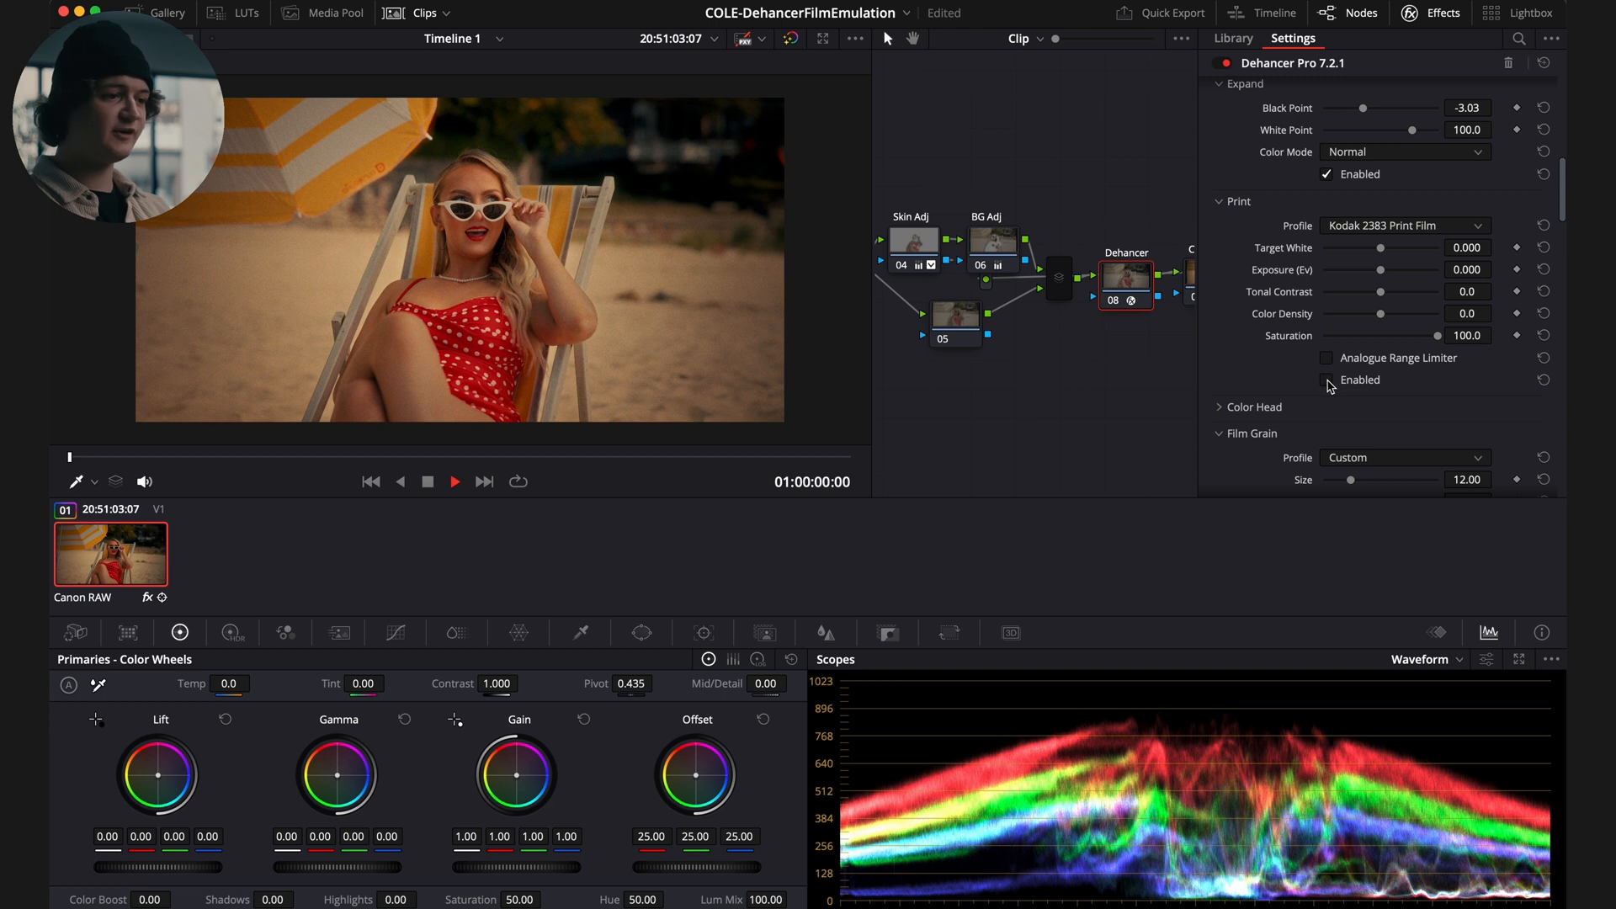
Re-enable the print film emulation in Dehancer's Print section
{"action": "left_click", "coordinate": [1327, 381]}
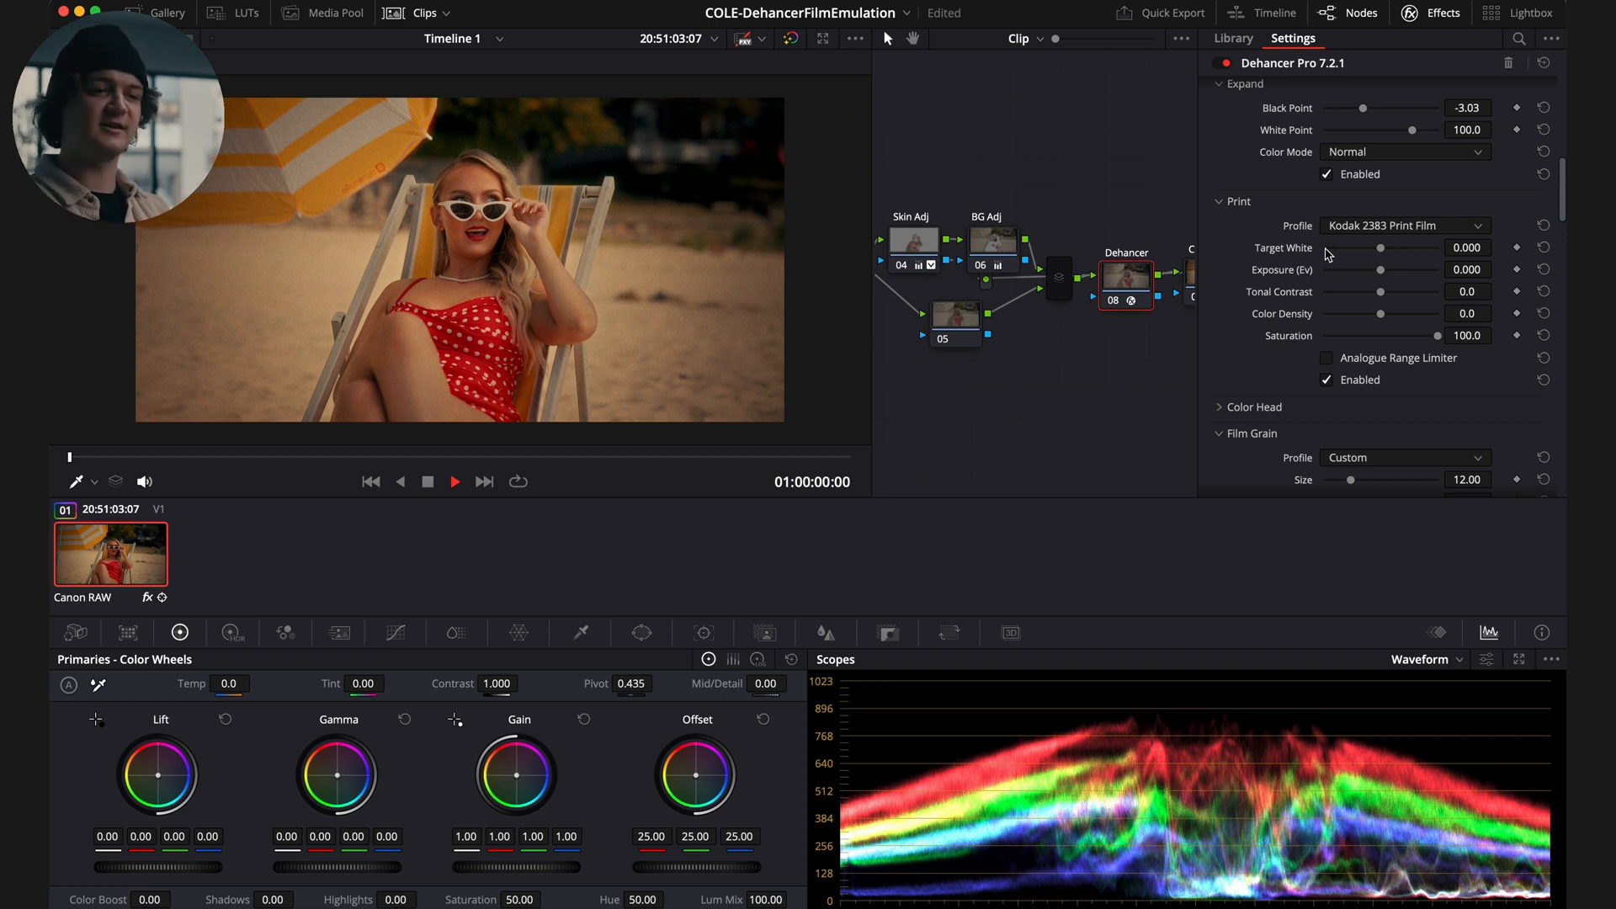
Try the Fujifilm 3513 Print film, Kodak Endura Glossy Paper and Cineon Film Log profiles for the print emulation
{"action": "left_click", "coordinate": [1428, 227]}
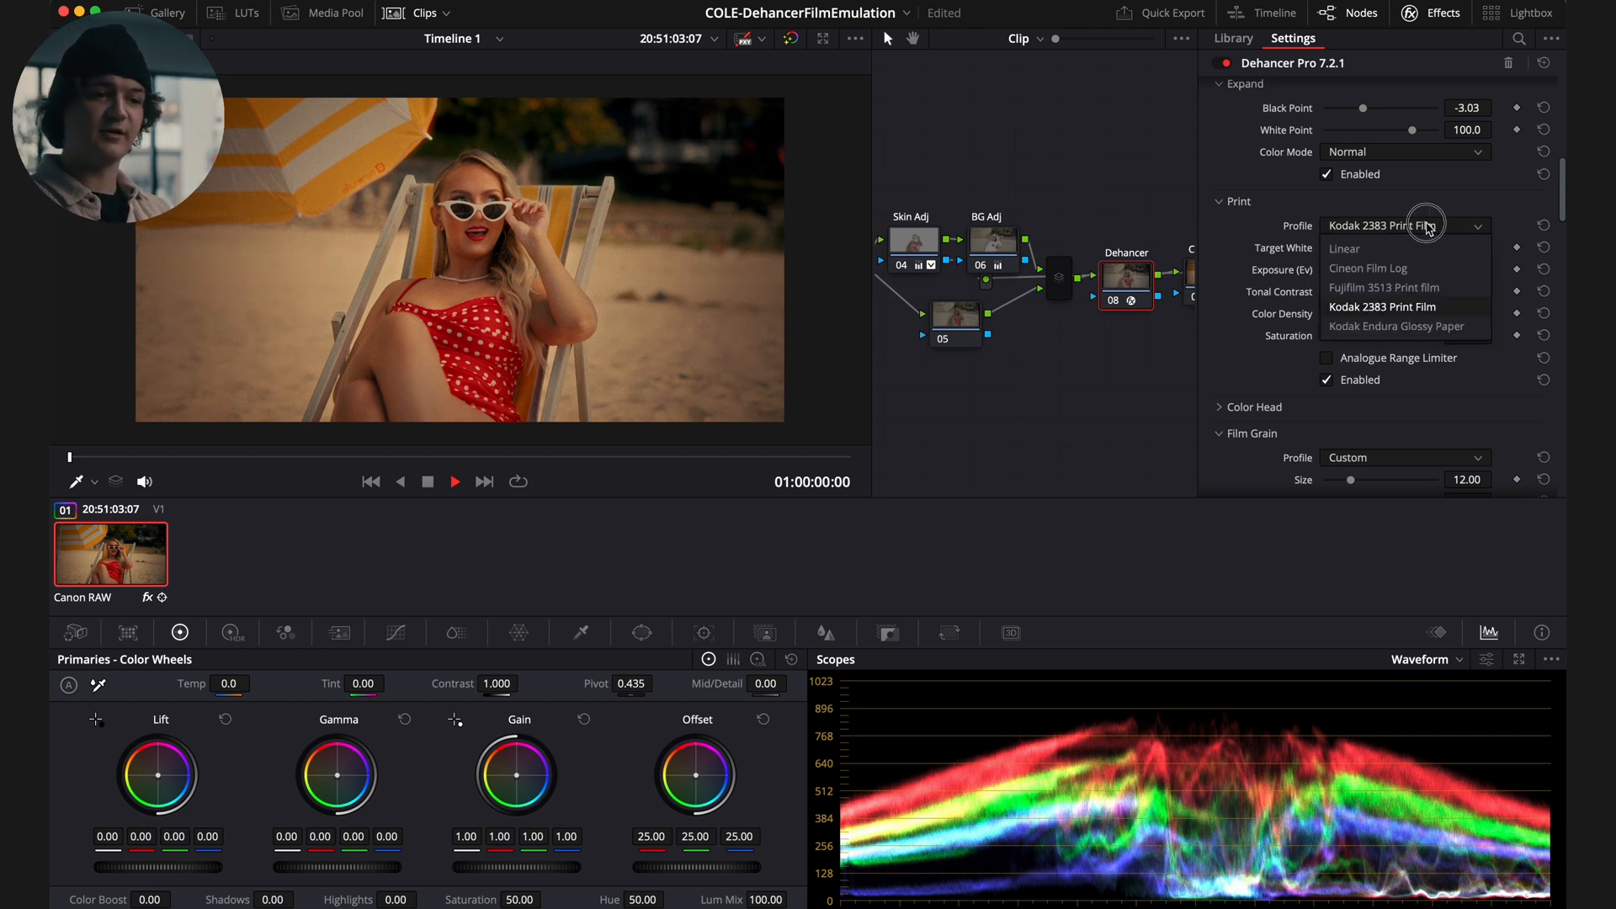
{"action": "left_click", "coordinate": [1436, 296]}
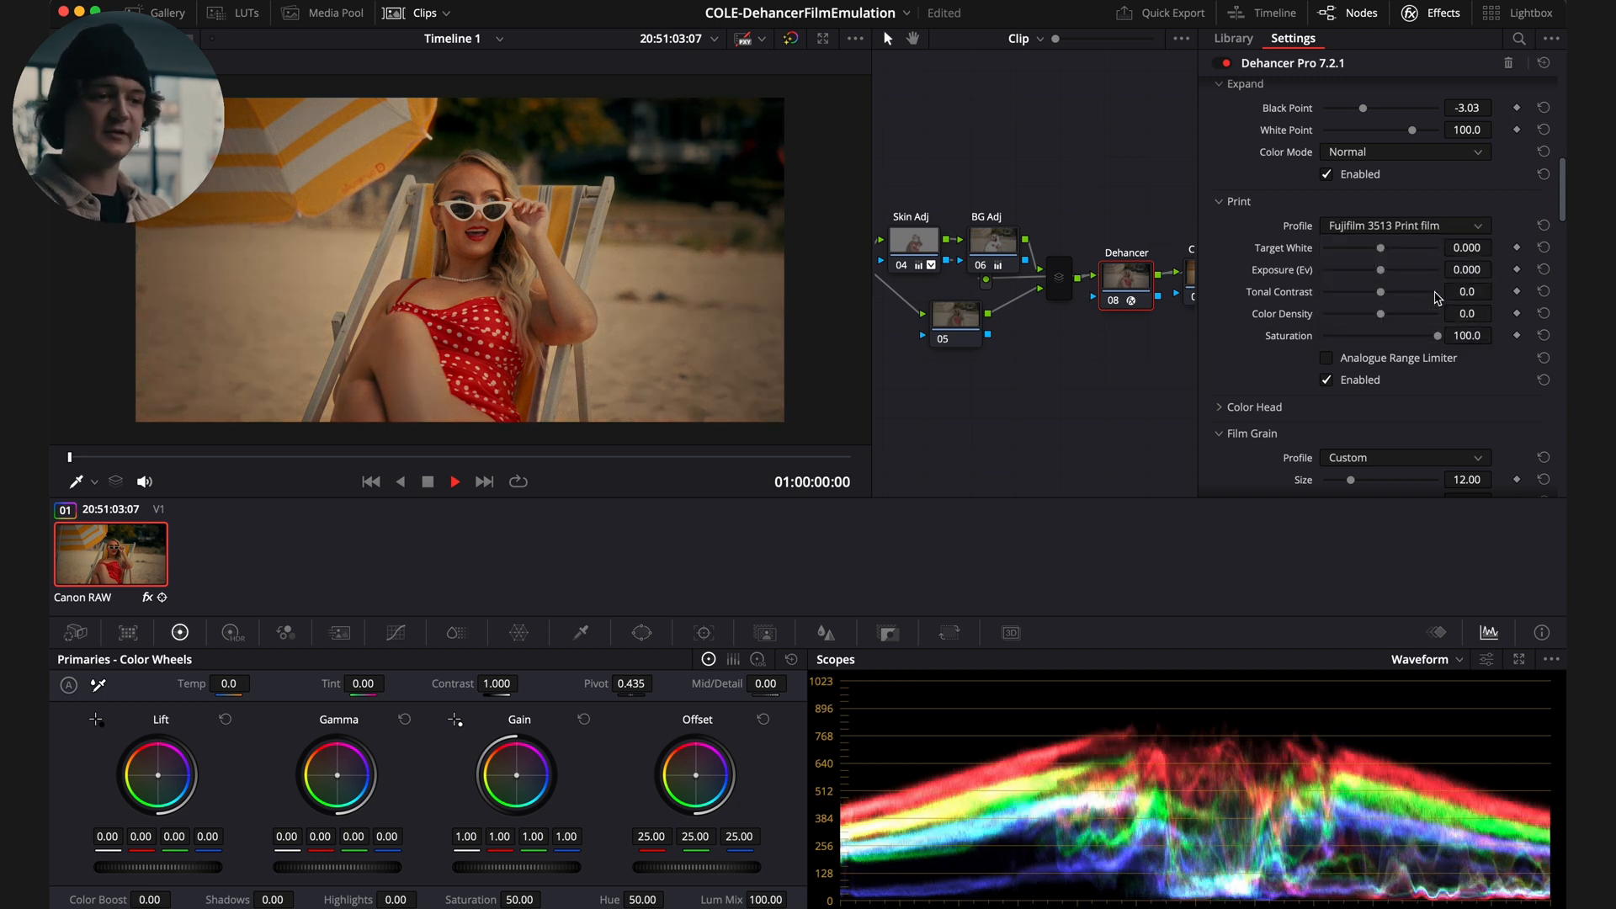
{"action": "left_click", "coordinate": [1437, 227]}
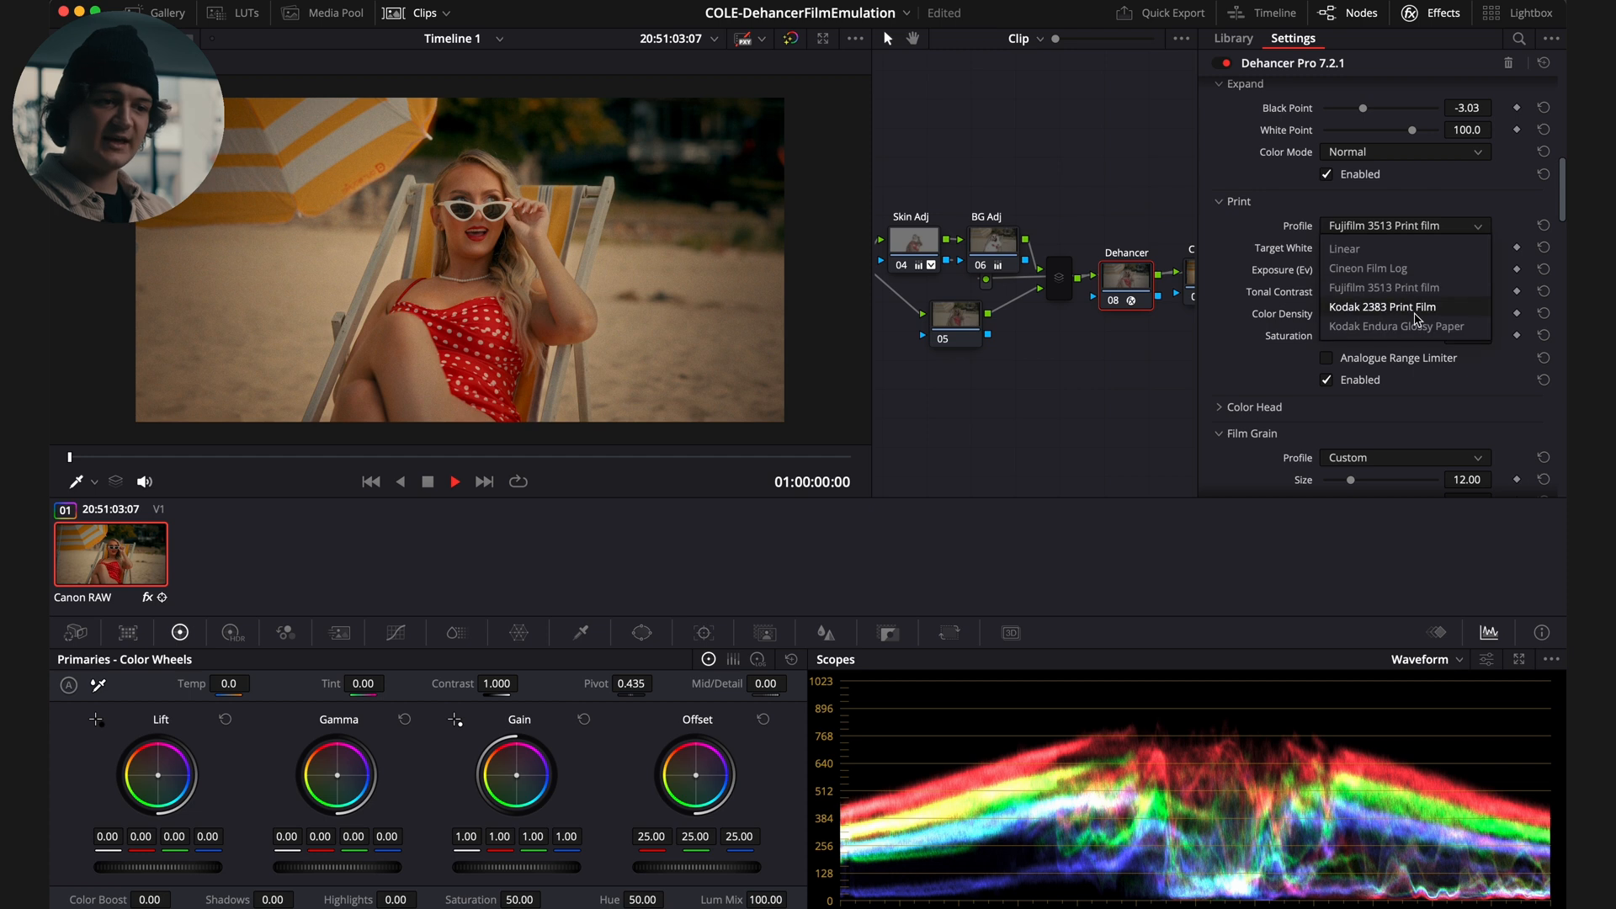
{"action": "left_click", "coordinate": [1413, 327]}
{"action": "left_click", "coordinate": [1407, 228]}
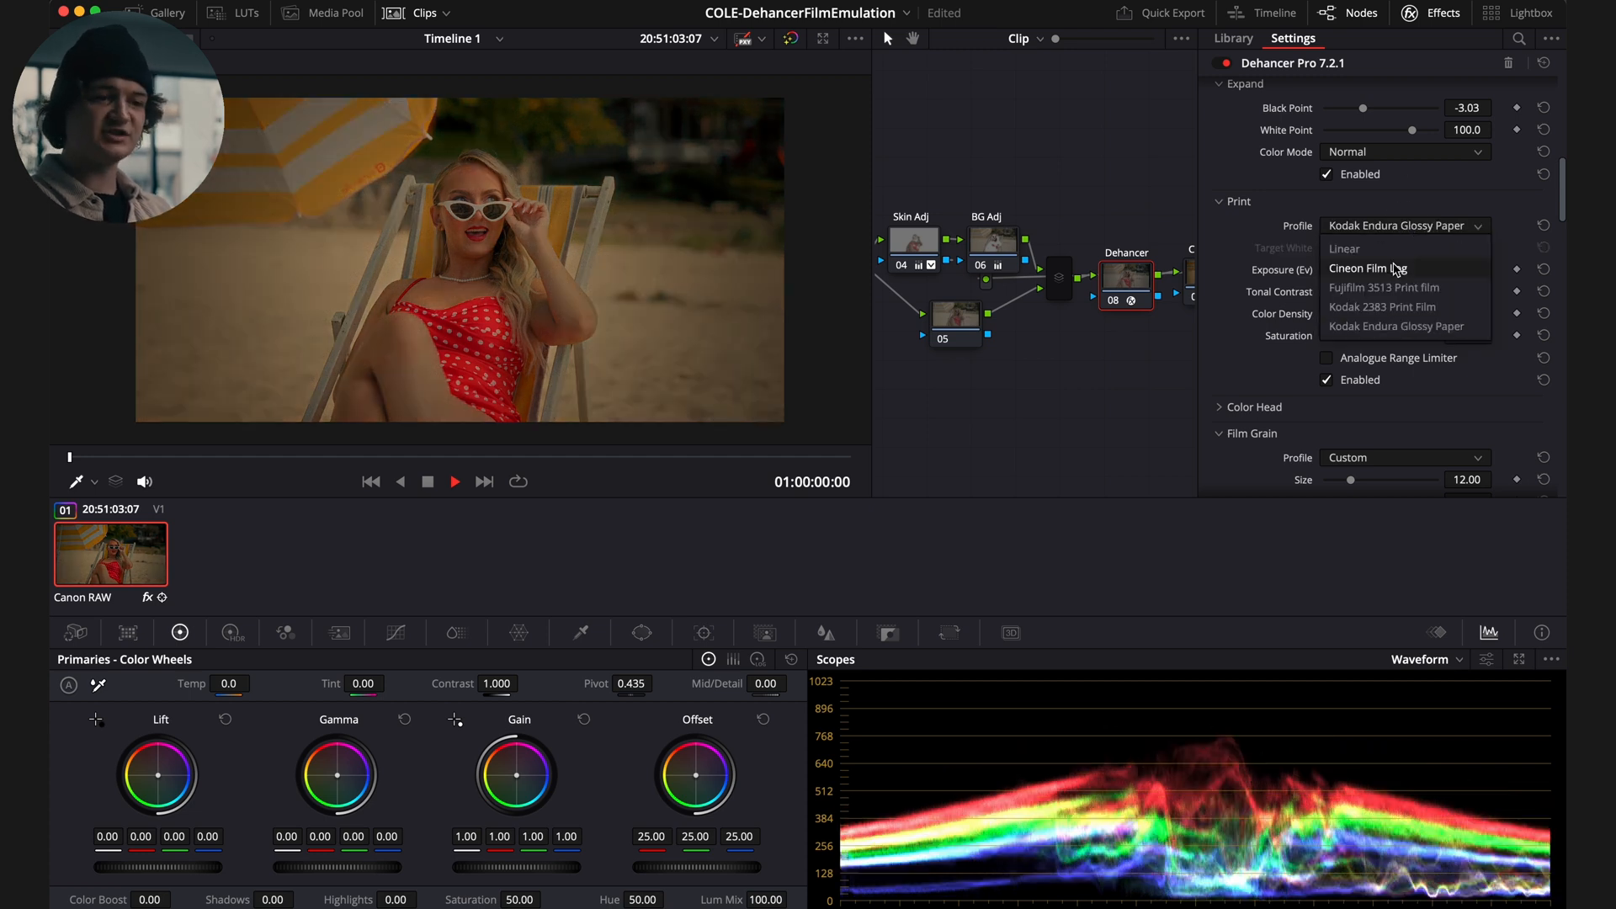
{"action": "left_click", "coordinate": [1407, 269]}
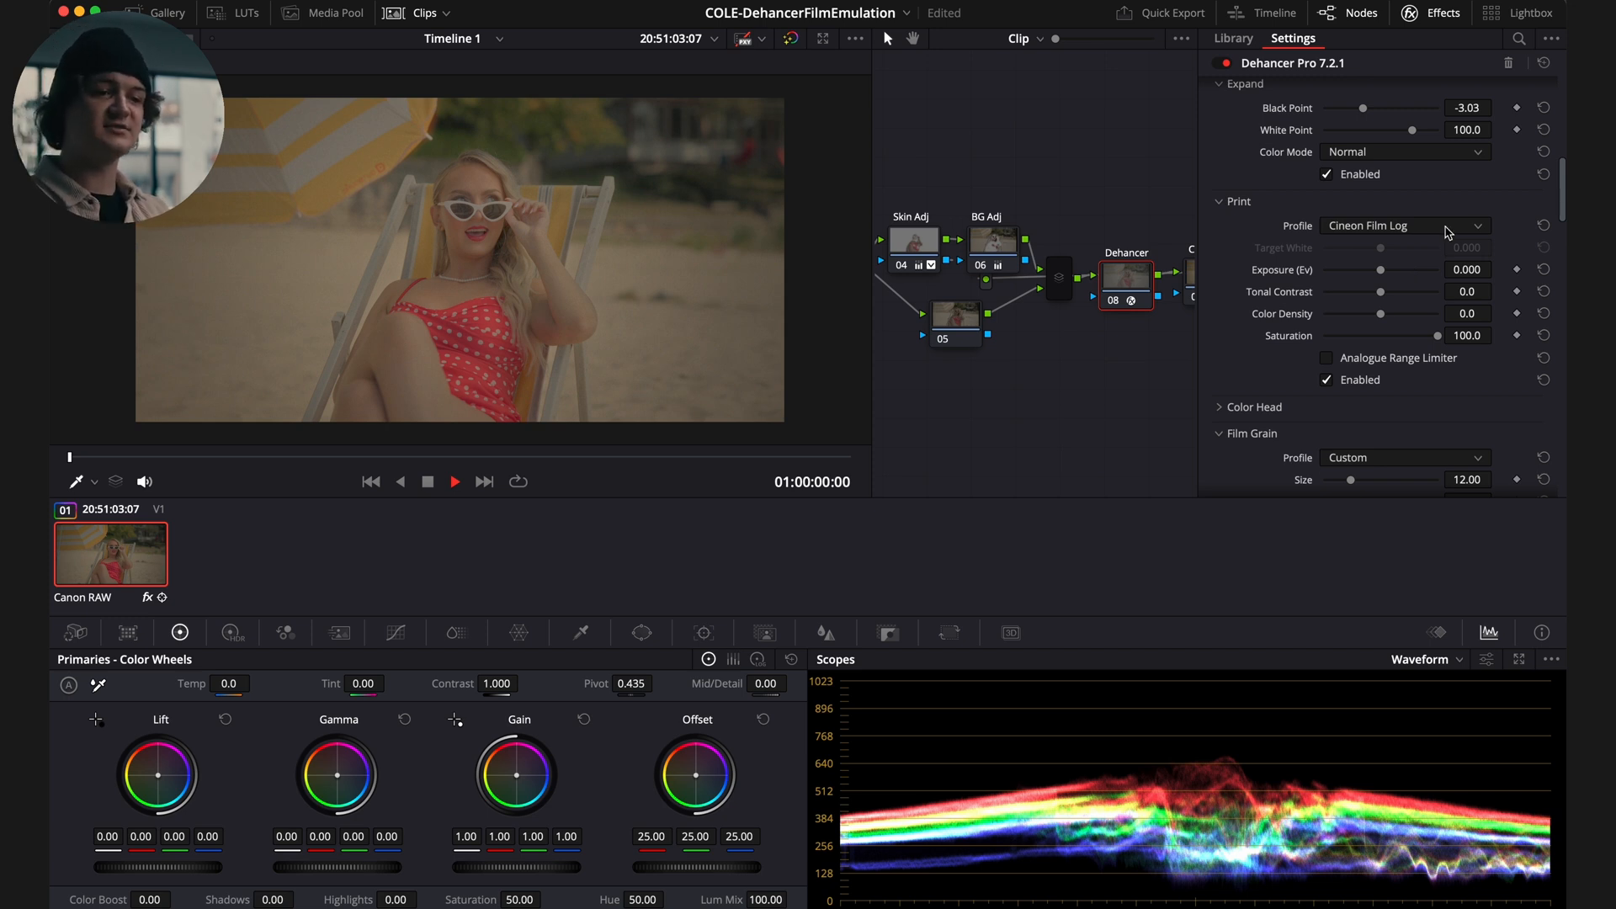
Look over the Film Grain settings and the list of available grain profiles, keeping the Custom profile
{"action": "scroll", "coordinate": [1447, 233], "scroll_direction": "down", "scroll_amount": 2}
{"action": "scroll", "coordinate": [1276, 280], "scroll_direction": "down", "scroll_amount": 10}
{"action": "scroll", "coordinate": [1277, 280], "scroll_direction": "down", "scroll_amount": 4}
{"action": "scroll", "coordinate": [1276, 280], "scroll_direction": "up", "scroll_amount": 12}
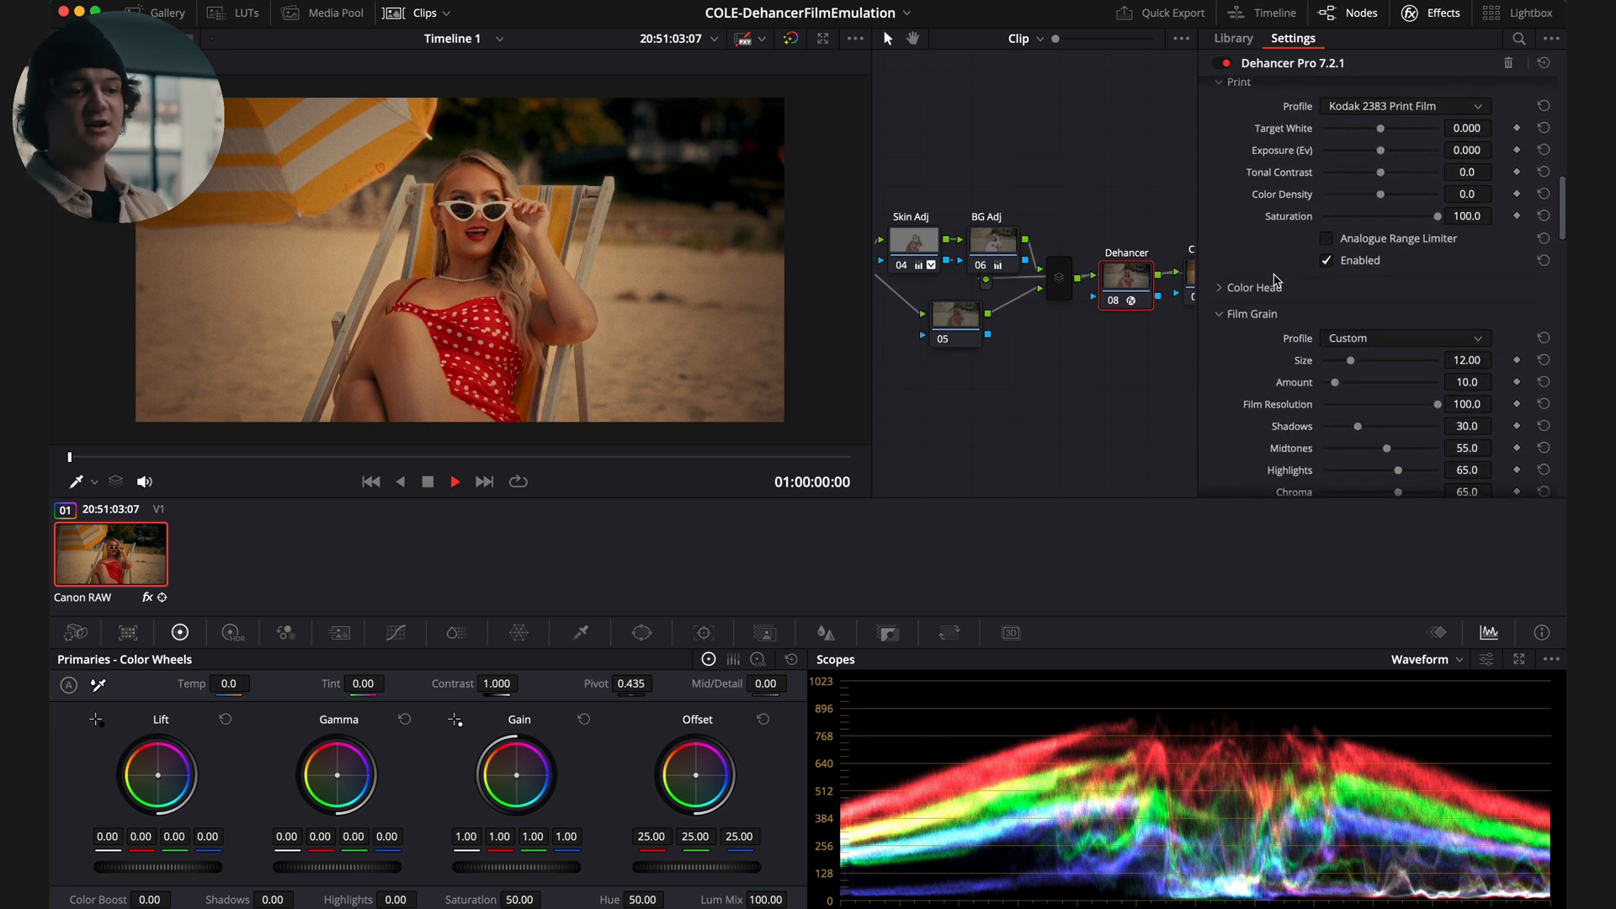
{"action": "scroll", "coordinate": [1277, 280], "scroll_direction": "down", "scroll_amount": 1}
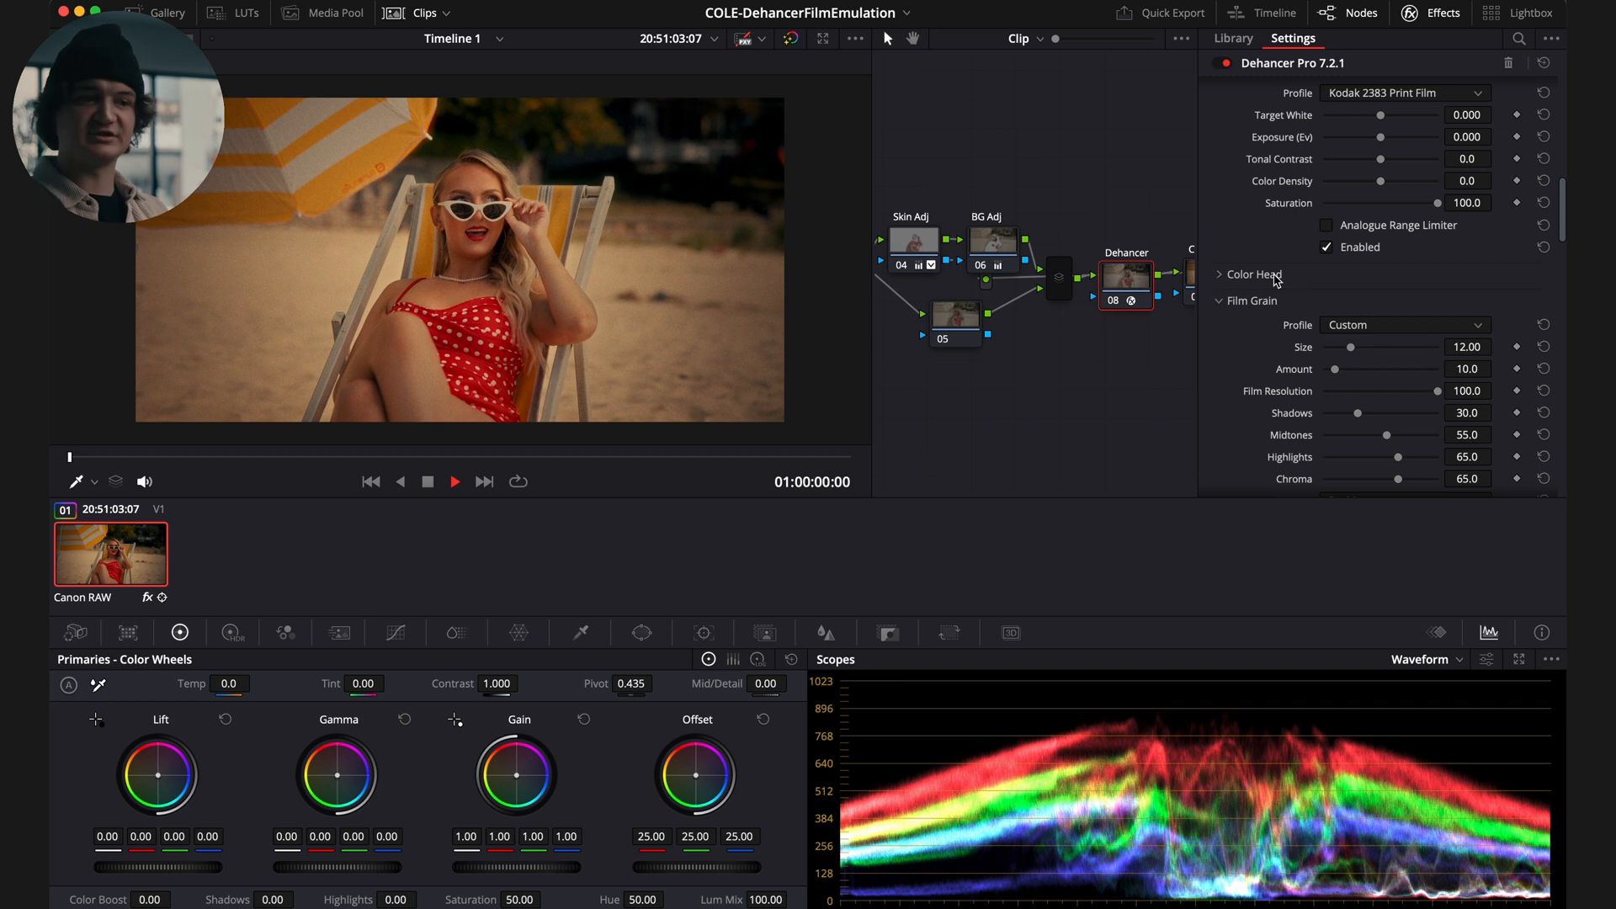
{"action": "scroll", "coordinate": [1277, 280], "scroll_direction": "down", "scroll_amount": 3}
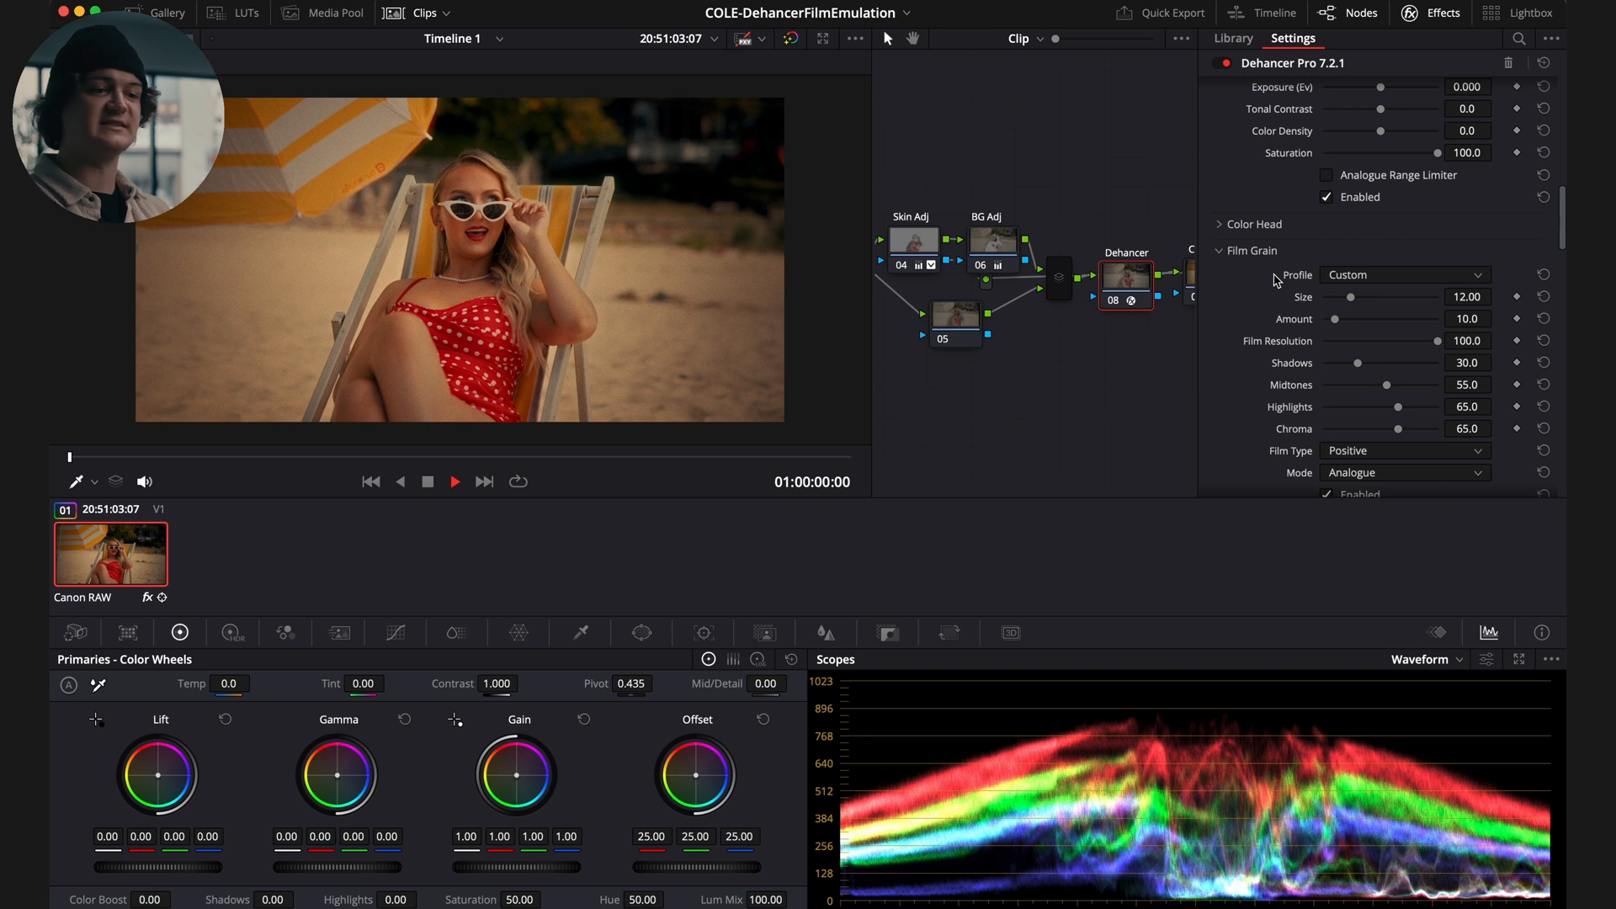
{"action": "scroll", "coordinate": [1277, 280], "scroll_direction": "down", "scroll_amount": 2}
{"action": "scroll", "coordinate": [1277, 280], "scroll_direction": "down", "scroll_amount": 2}
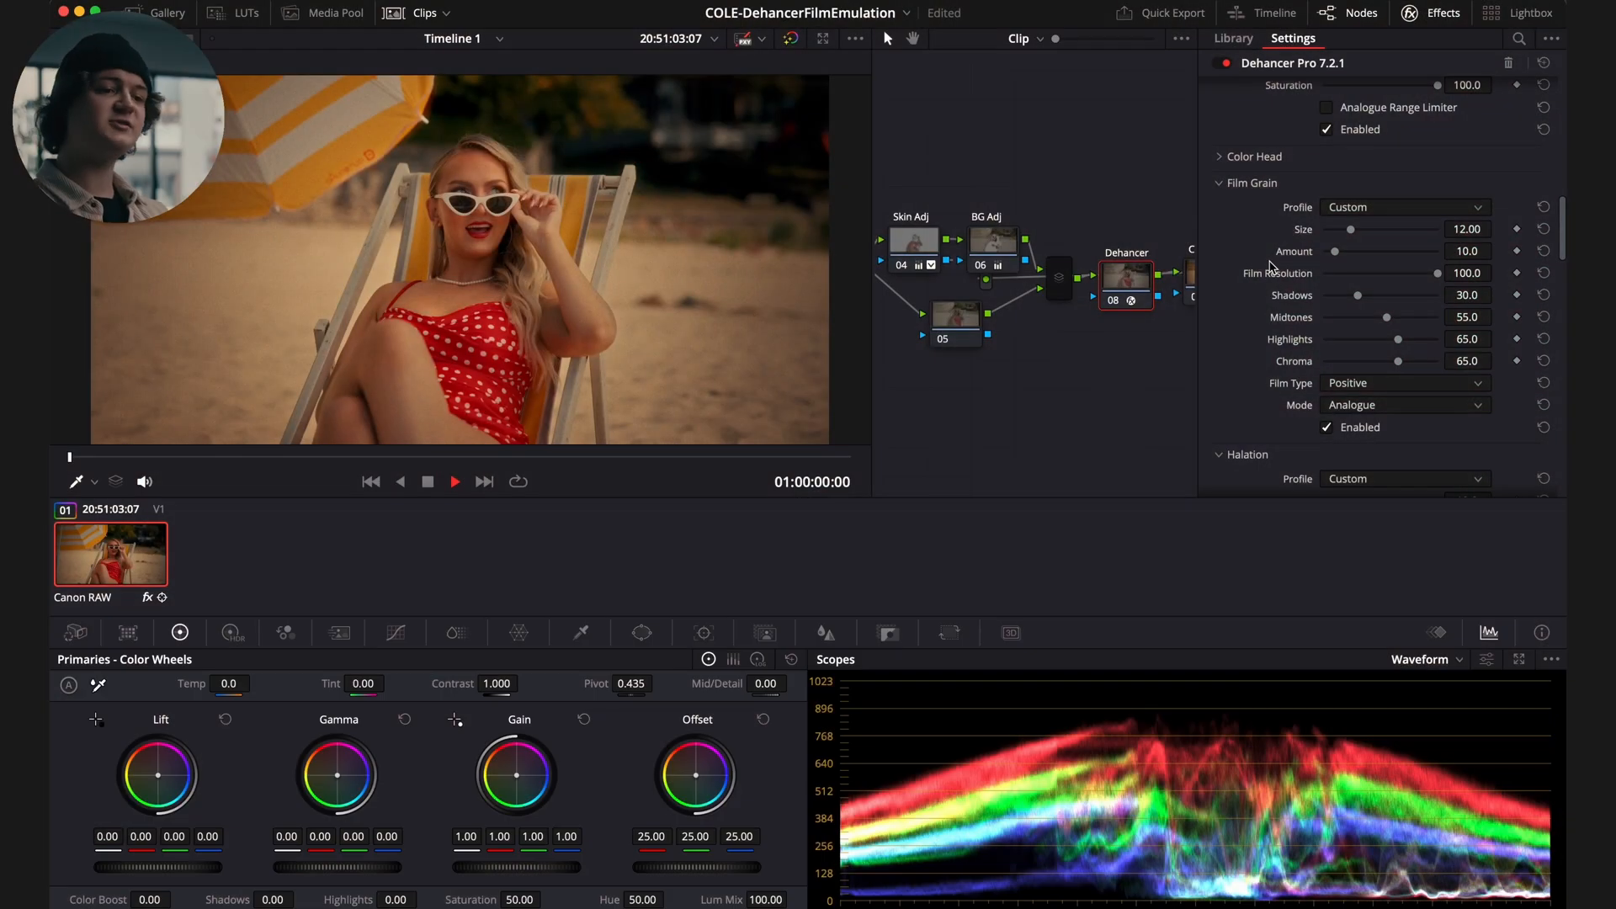
{"action": "left_click", "coordinate": [1361, 207]}
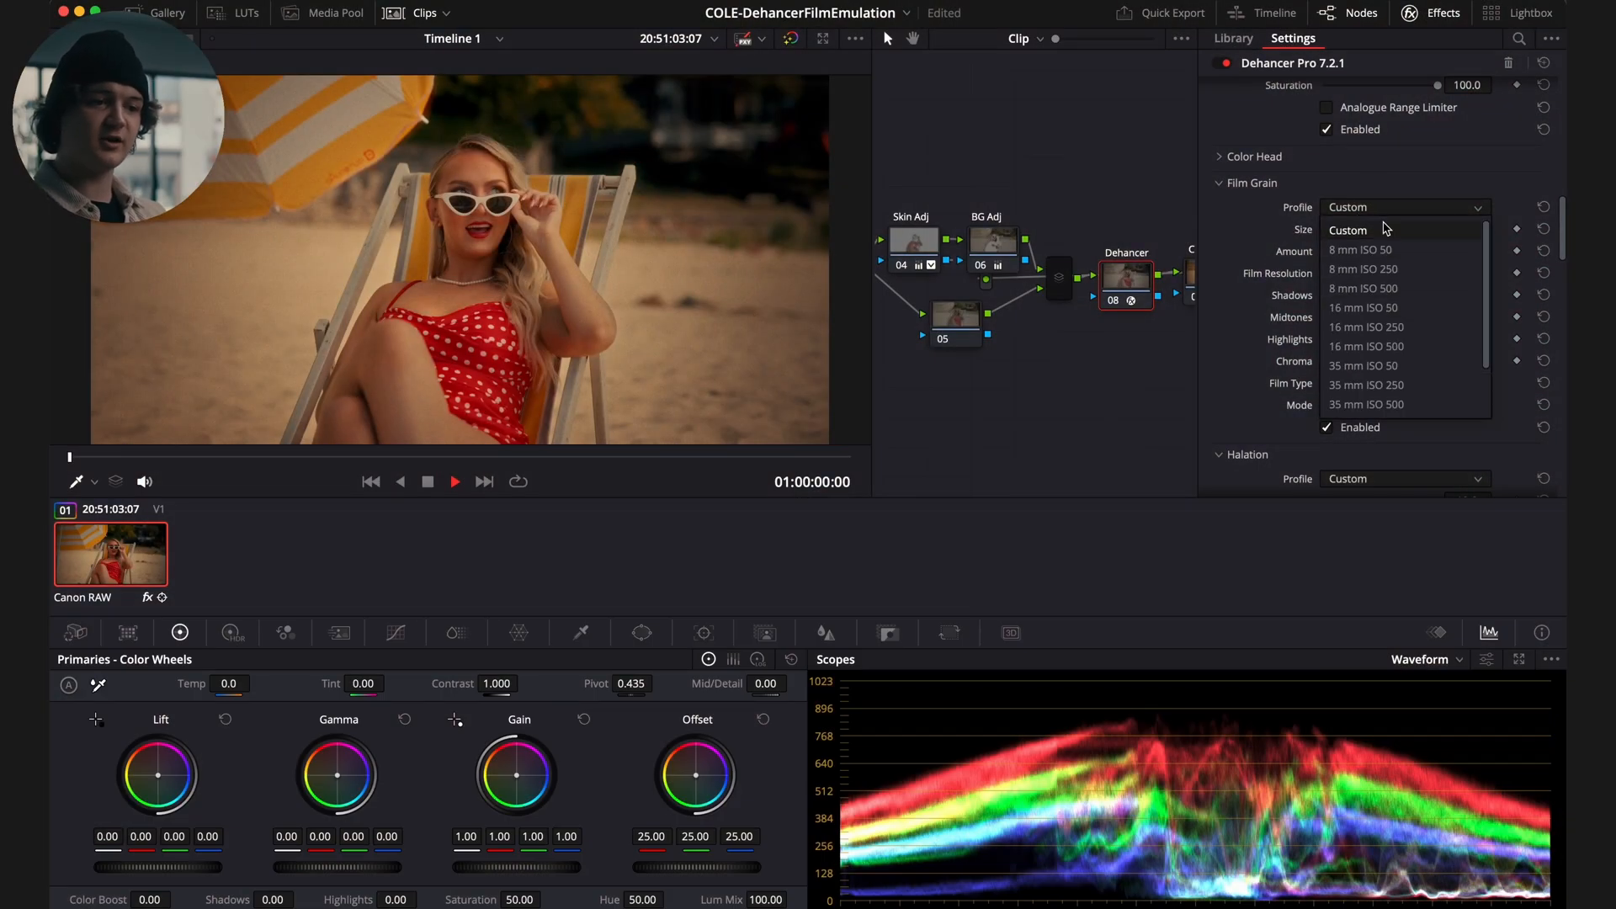
{"action": "left_click", "coordinate": [1354, 209]}
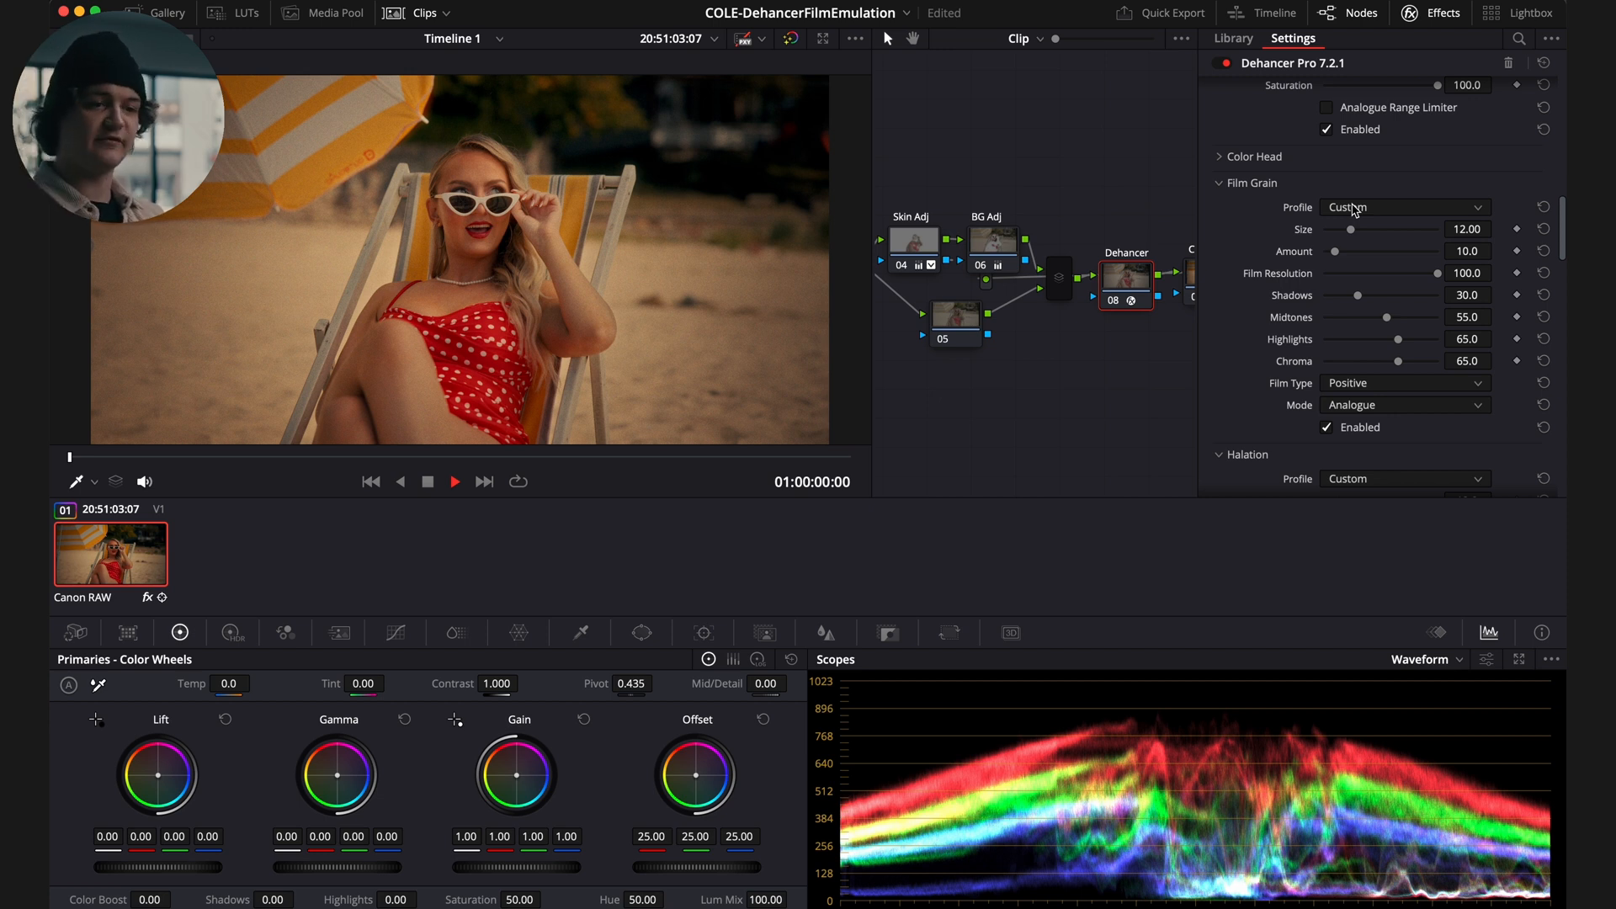
Toggle the Film Grain off and on, comparing the image both at the current view and close up on the woman's face
{"action": "left_click", "coordinate": [1326, 427]}
{"action": "left_click", "coordinate": [1327, 428]}
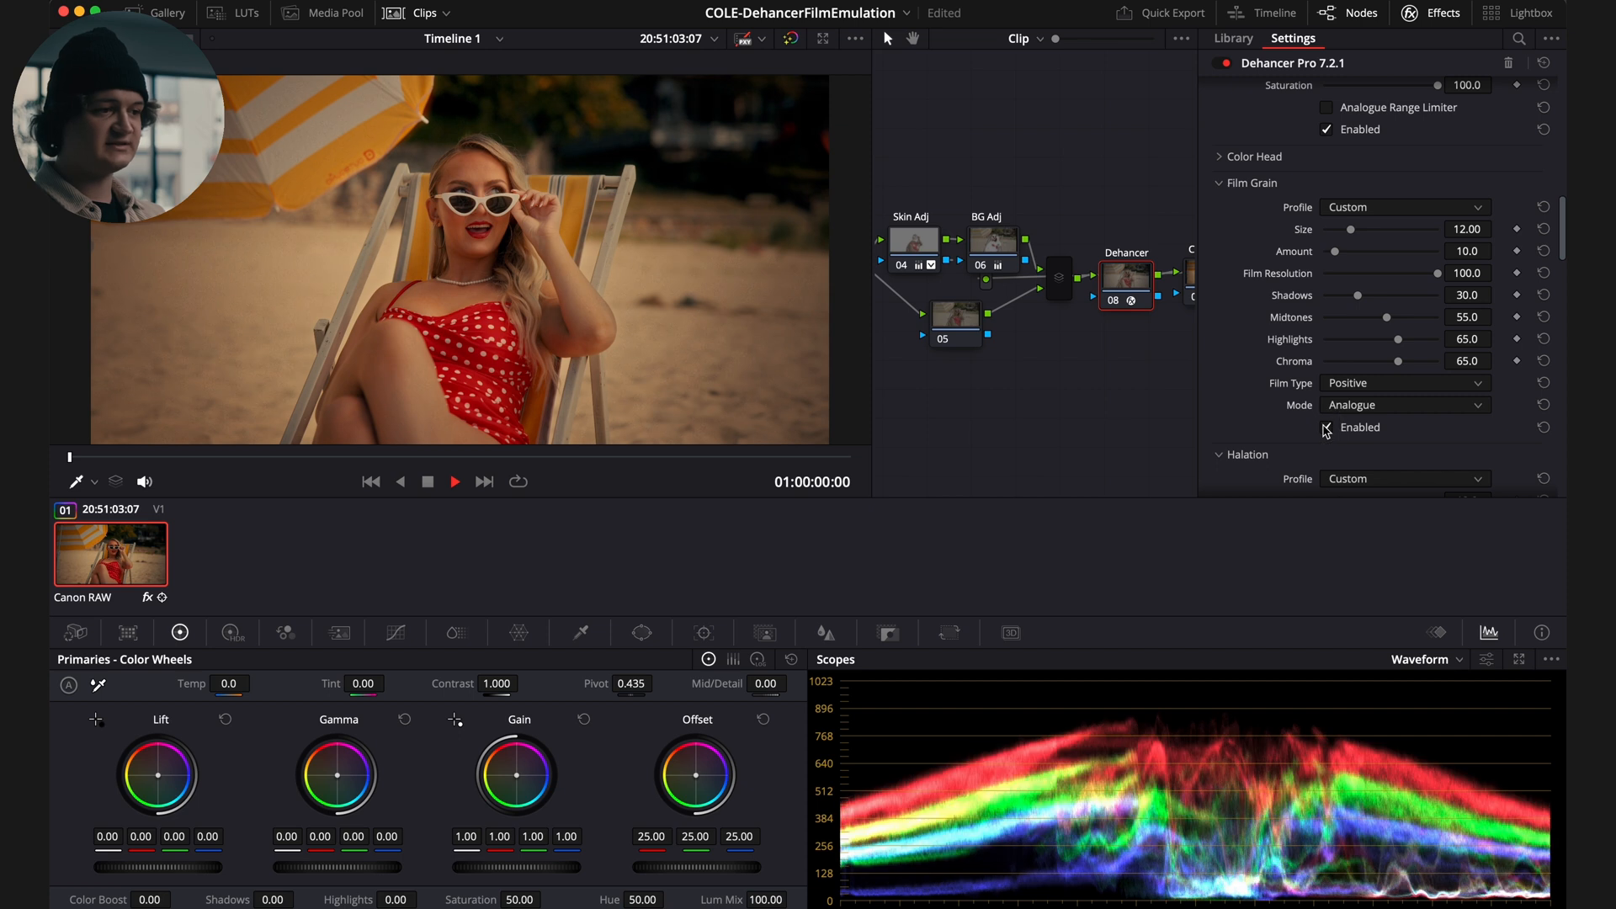
{"action": "scroll", "coordinate": [569, 184], "scroll_direction": "up", "scroll_amount": 3}
{"action": "scroll", "coordinate": [568, 184], "scroll_direction": "down", "scroll_amount": 3}
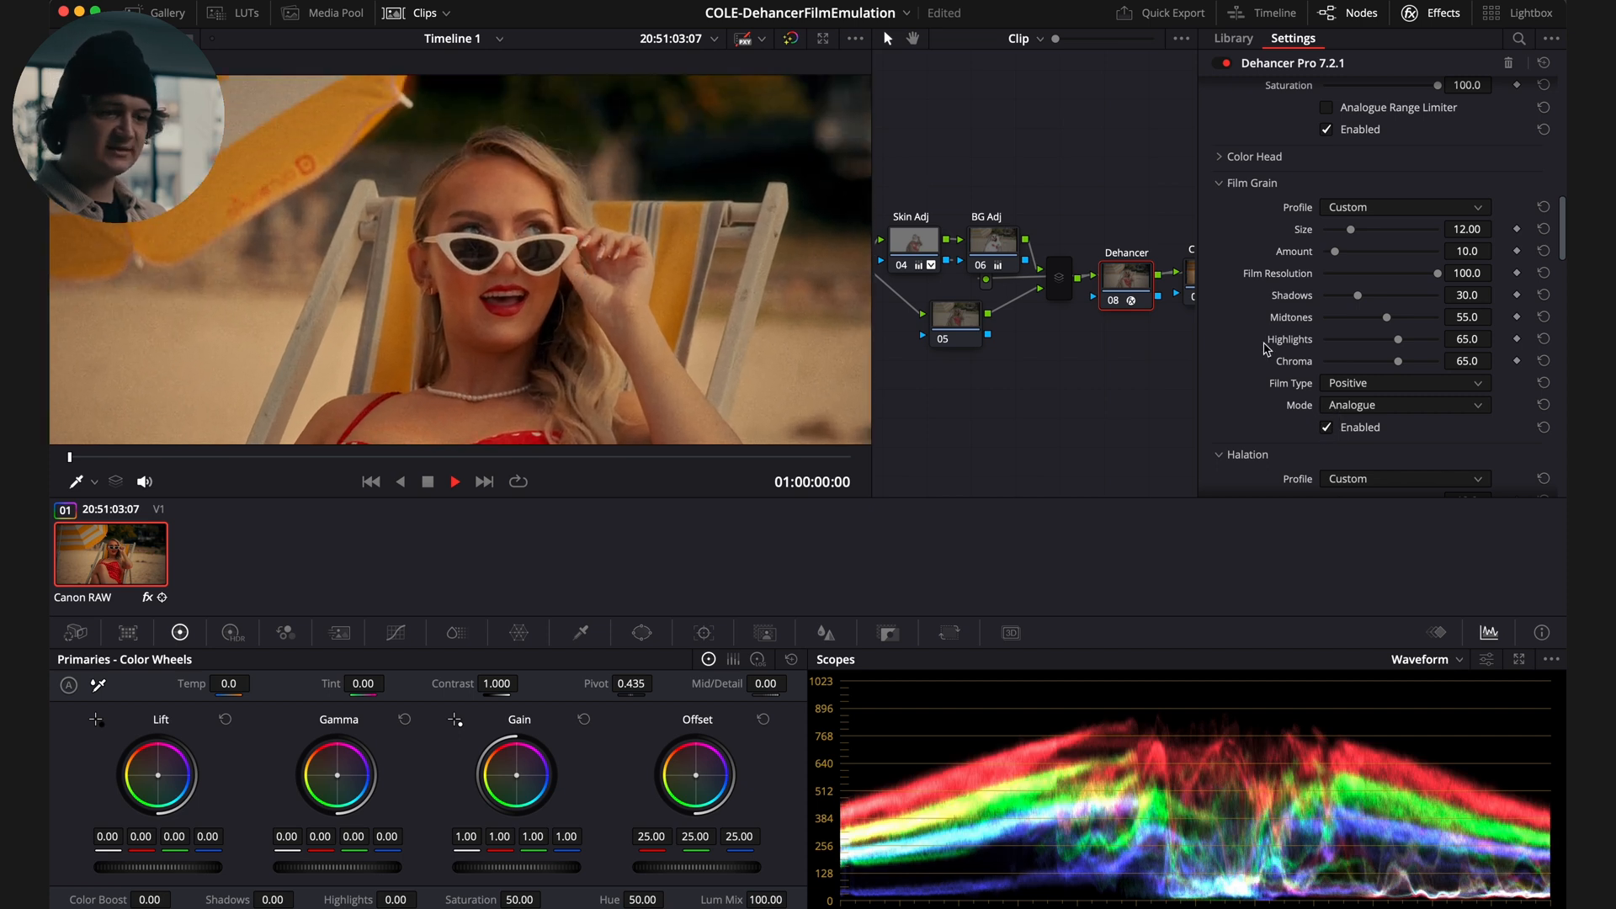
{"action": "left_click", "coordinate": [1327, 428]}
{"action": "left_click", "coordinate": [1328, 428]}
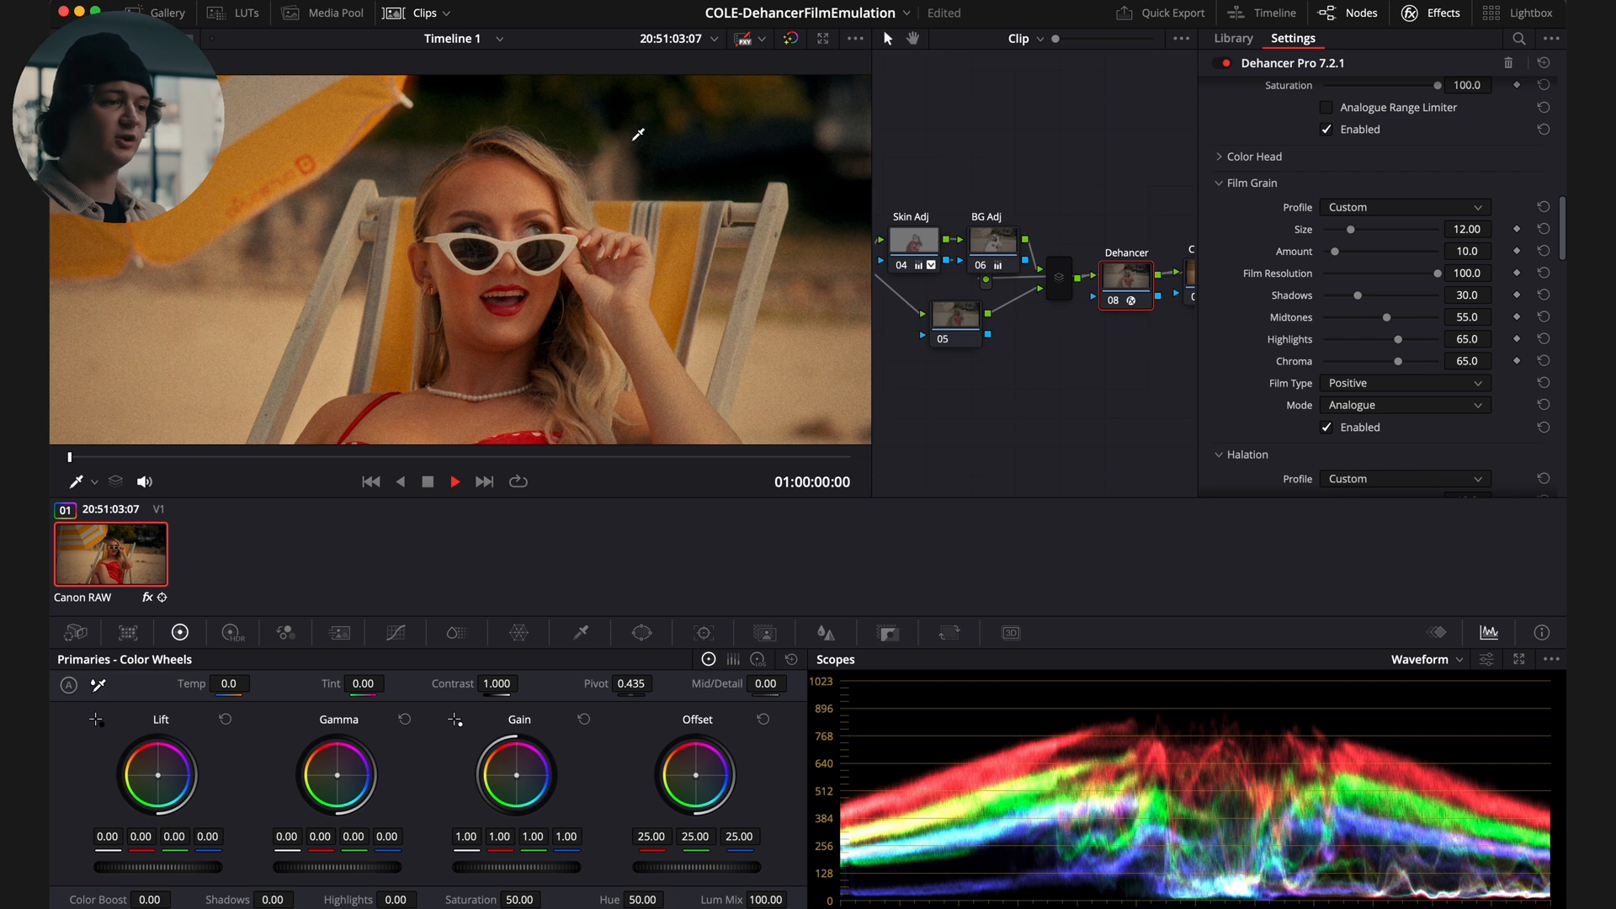
Raise the Halation Amplify to 53.5, try 100, and undo that last increase
{"action": "scroll", "coordinate": [608, 178], "scroll_direction": "down", "scroll_amount": 2}
{"action": "scroll", "coordinate": [1262, 320], "scroll_direction": "down", "scroll_amount": 5}
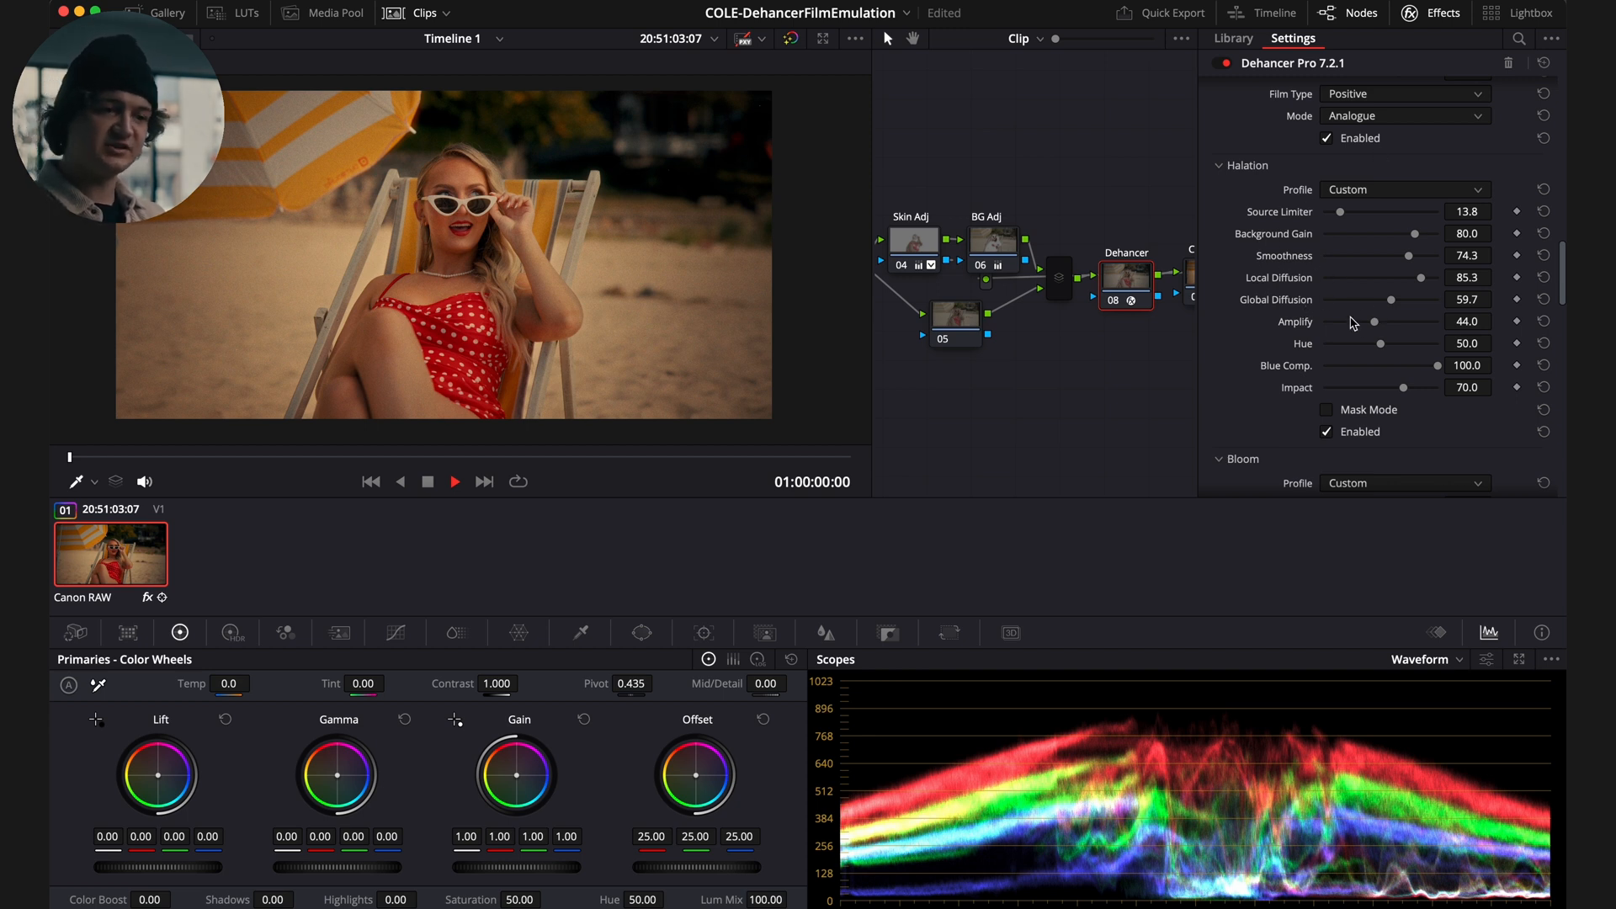
{"action": "left_click", "coordinate": [1385, 323]}
{"action": "left_click_drag", "start_coordinate": [1385, 323], "coordinate": [1444, 327]}
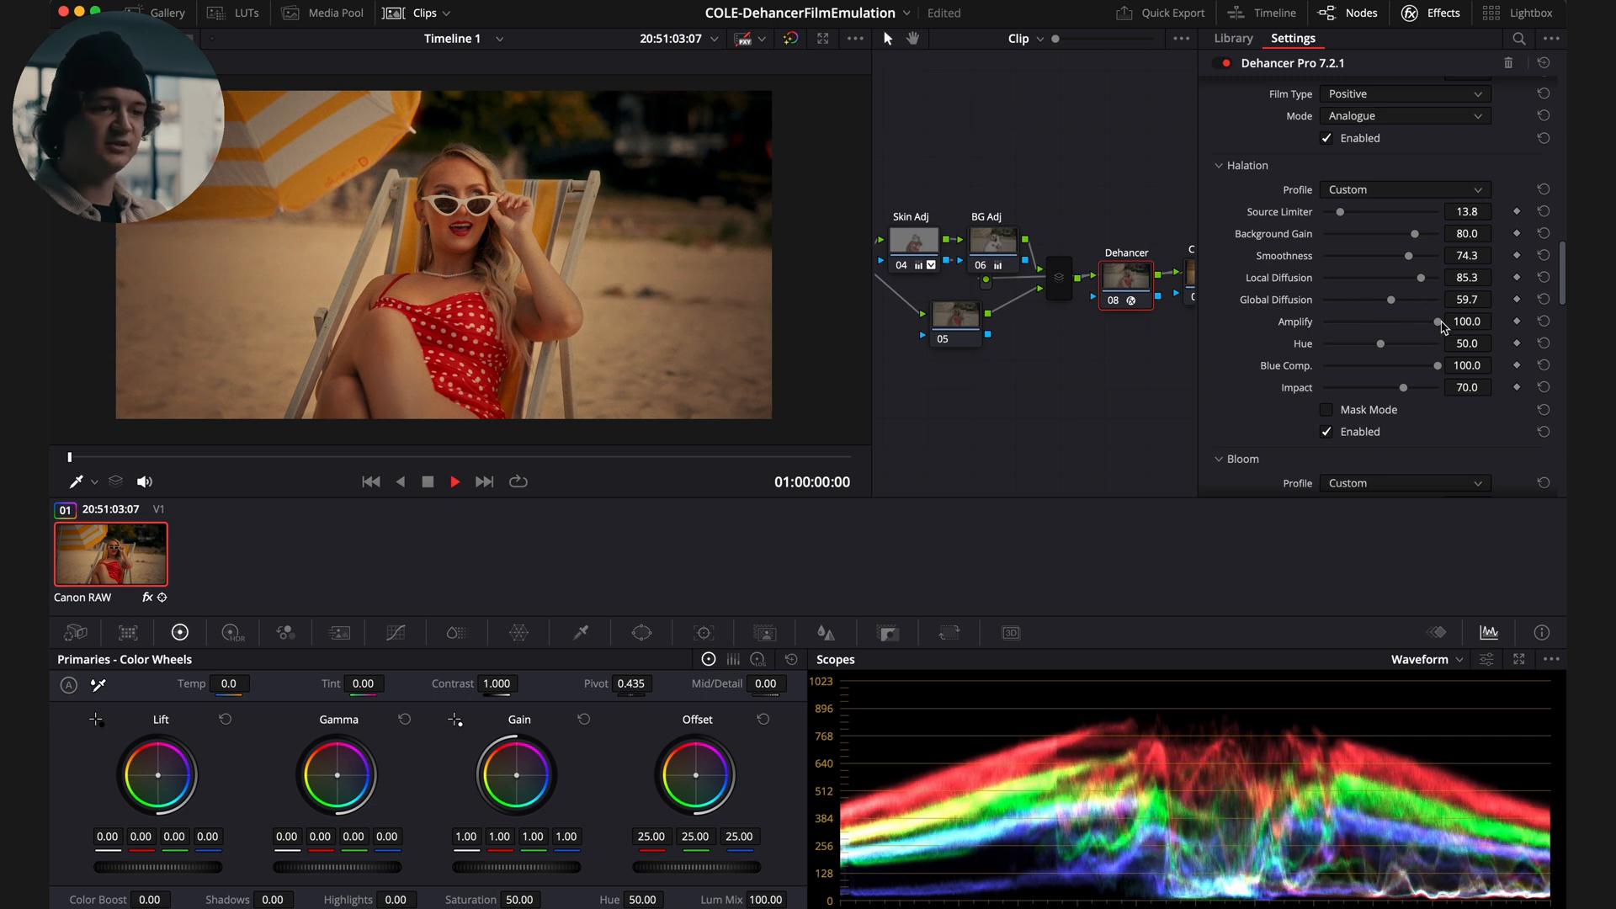
{"action": "key", "text": "ctrl+z"}
Toggle the Halation effect off and on twice to compare the image with and without it
{"action": "scroll", "coordinate": [1430, 328], "scroll_direction": "down", "scroll_amount": 1}
{"action": "left_click", "coordinate": [1328, 412]}
{"action": "left_click", "coordinate": [1328, 413]}
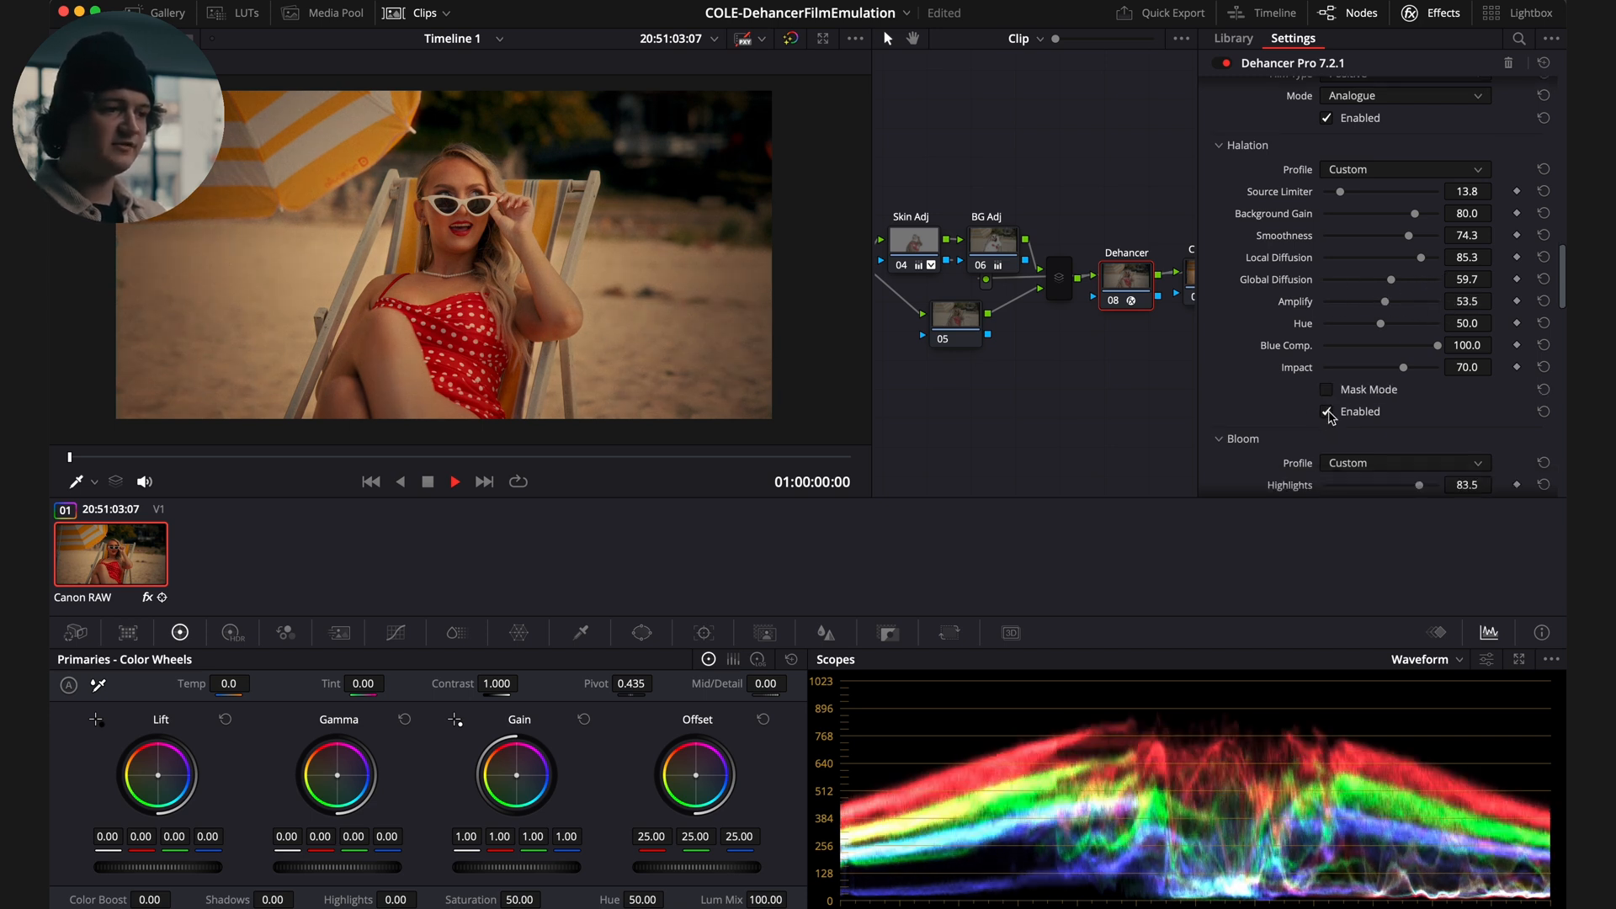
{"action": "left_click", "coordinate": [1328, 413]}
{"action": "left_click", "coordinate": [1328, 412]}
Look at the available Bloom profiles, keep Custom, and toggle the Bloom off and on to compare the image
{"action": "scroll", "coordinate": [1296, 418], "scroll_direction": "down", "scroll_amount": 10}
{"action": "scroll", "coordinate": [1265, 414], "scroll_direction": "down", "scroll_amount": 1}
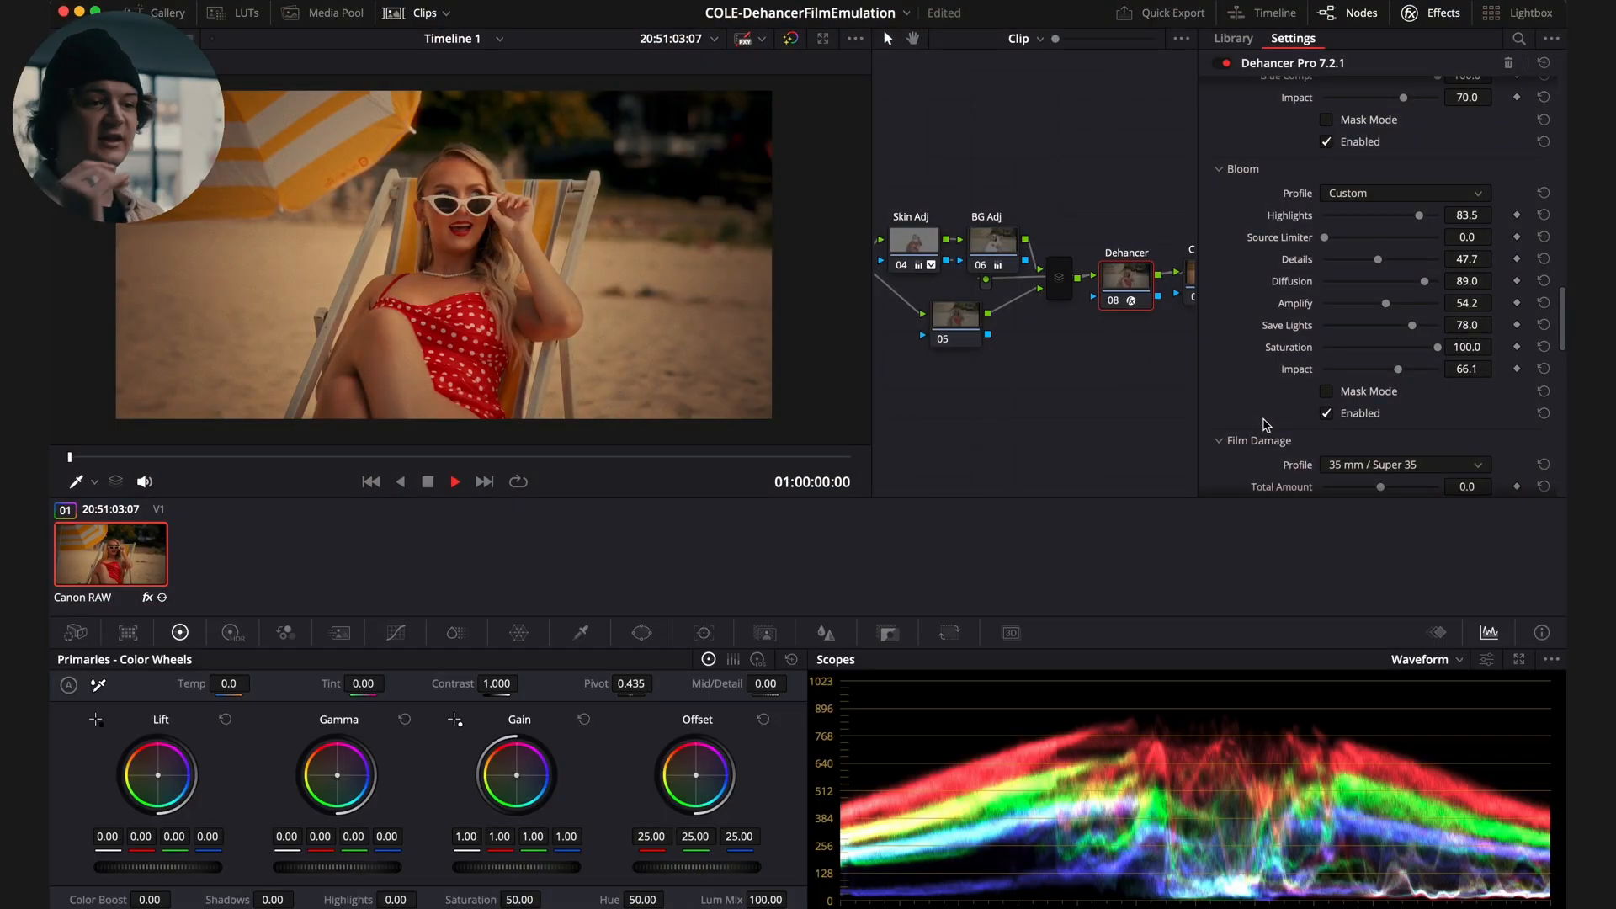
{"action": "left_click", "coordinate": [1347, 193]}
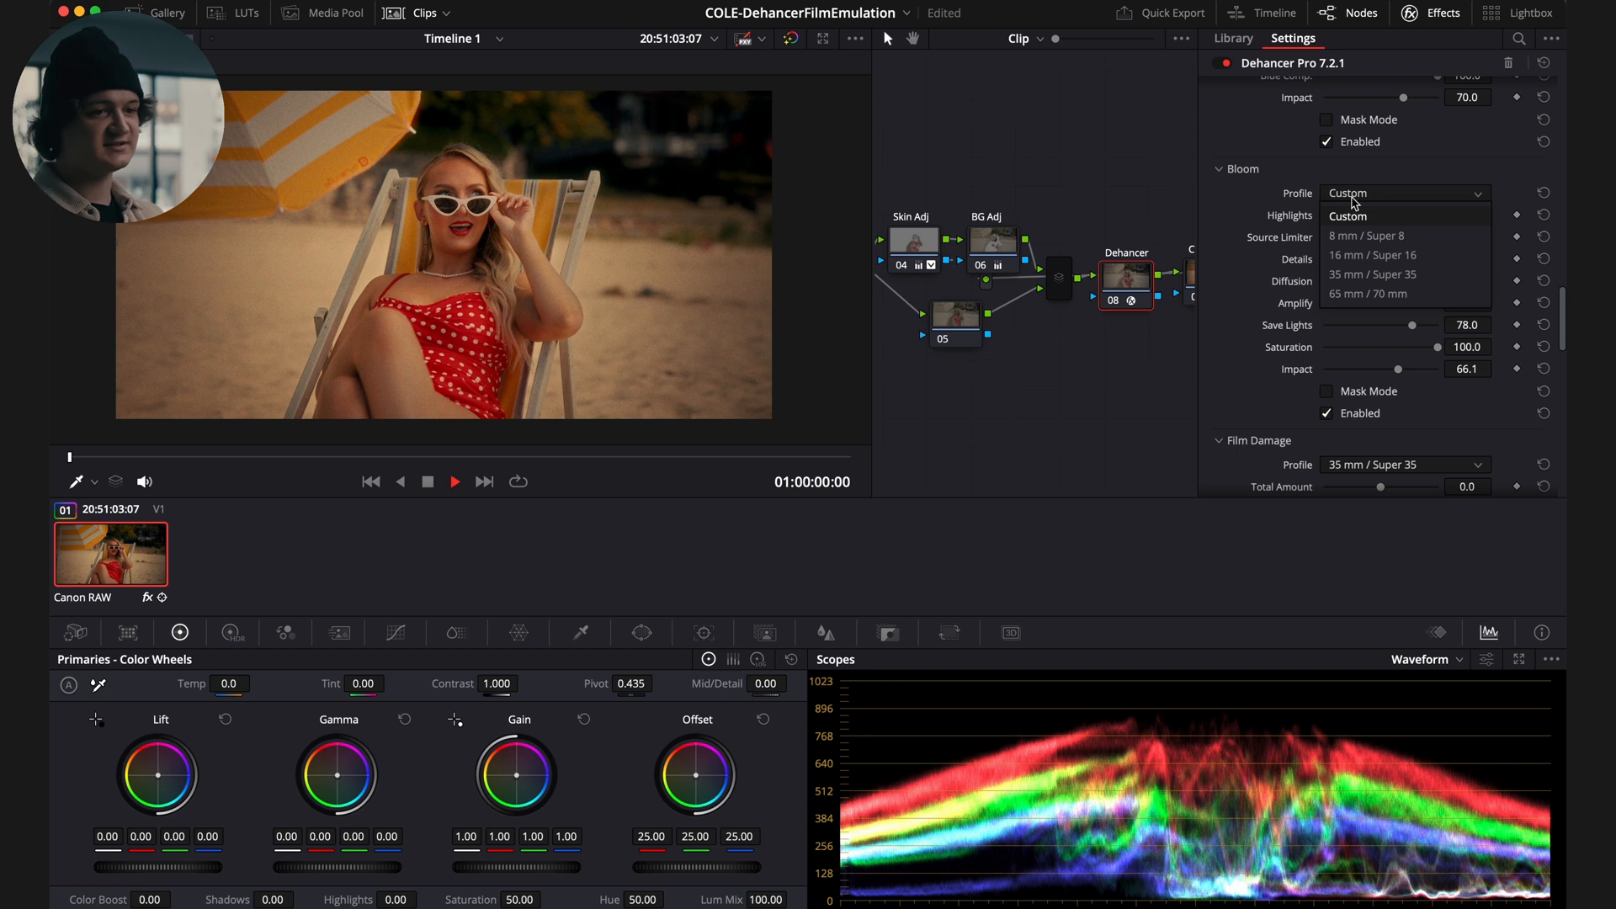
{"action": "left_click", "coordinate": [1355, 206]}
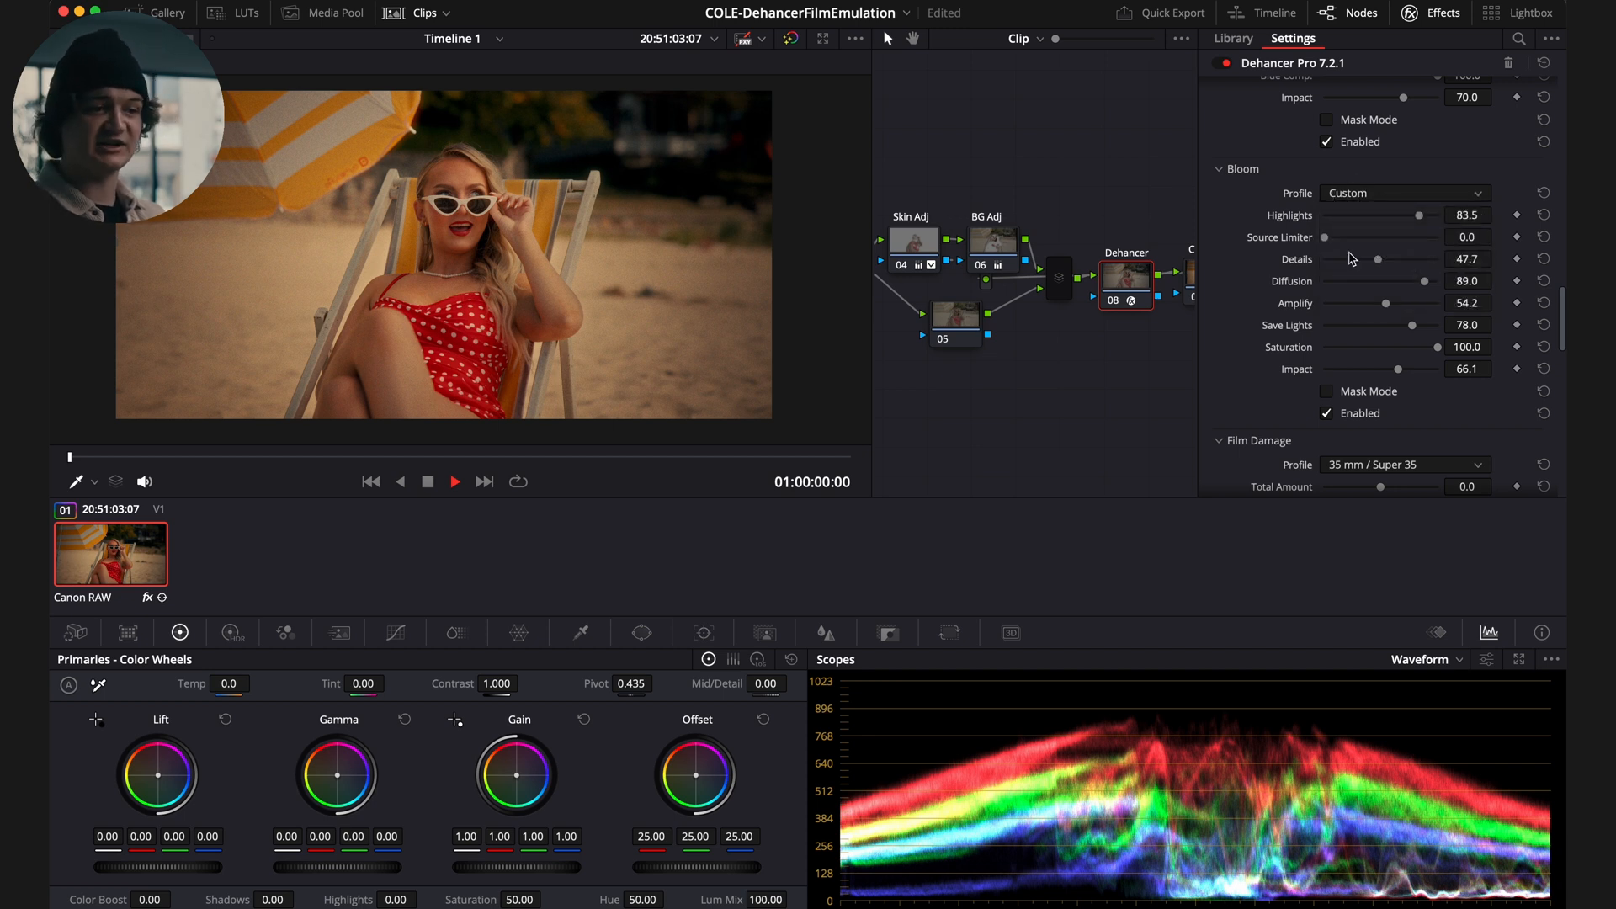
{"action": "left_click", "coordinate": [1327, 414]}
{"action": "left_click", "coordinate": [1327, 414]}
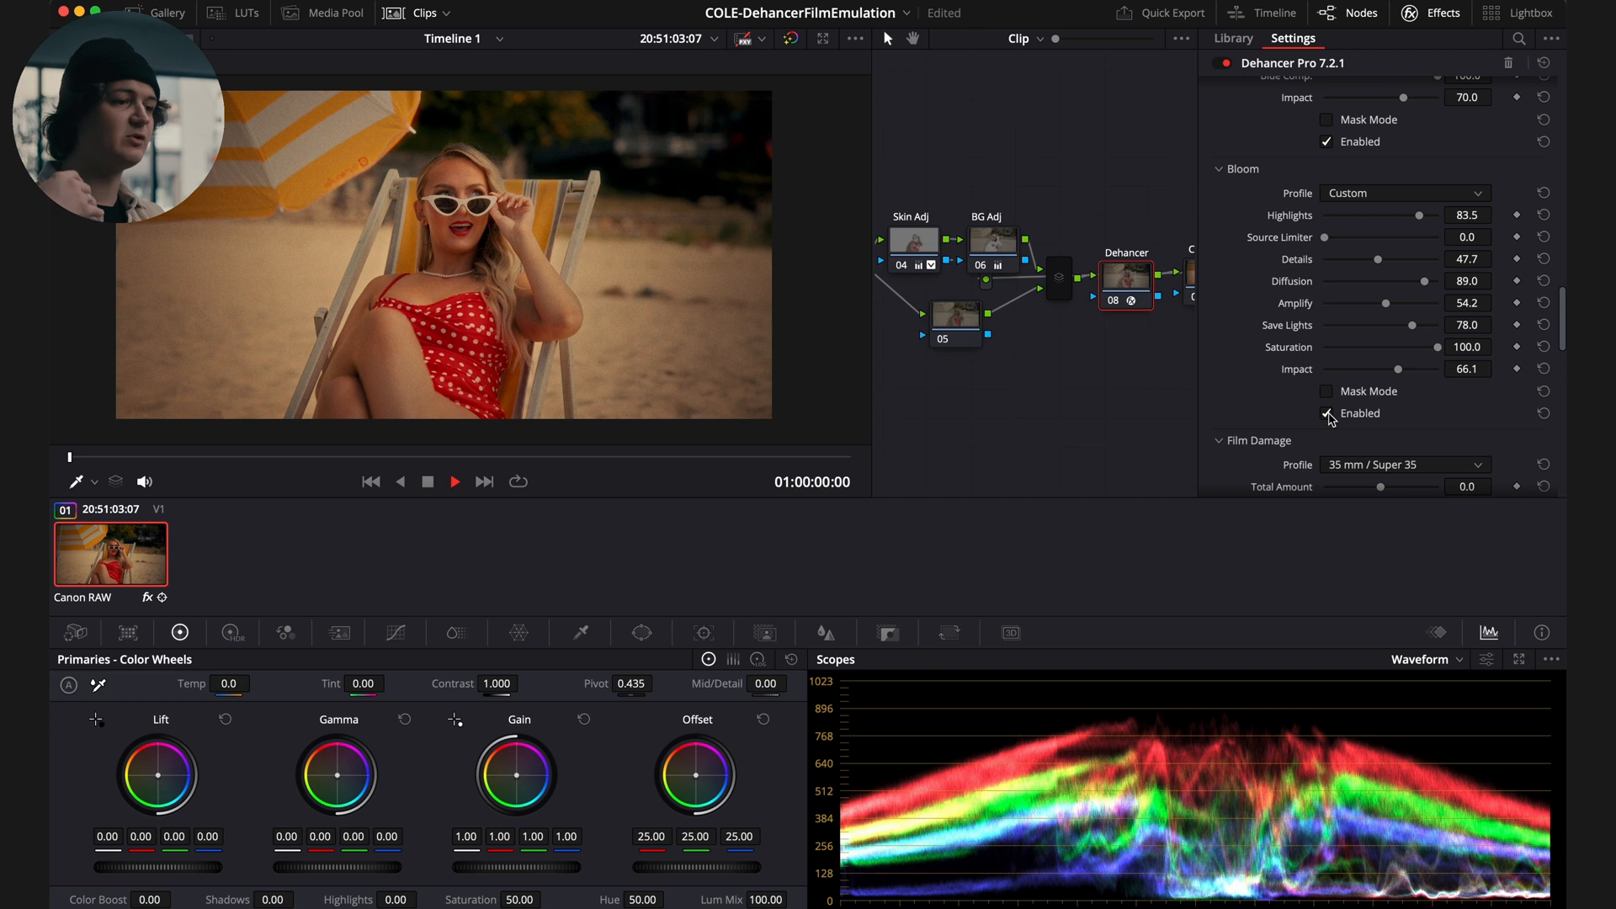
Look through the Film Damage, Film Breath and Overscan settings, and toggle the Vignette off and on to compare
{"action": "scroll", "coordinate": [1329, 418], "scroll_direction": "down", "scroll_amount": 3}
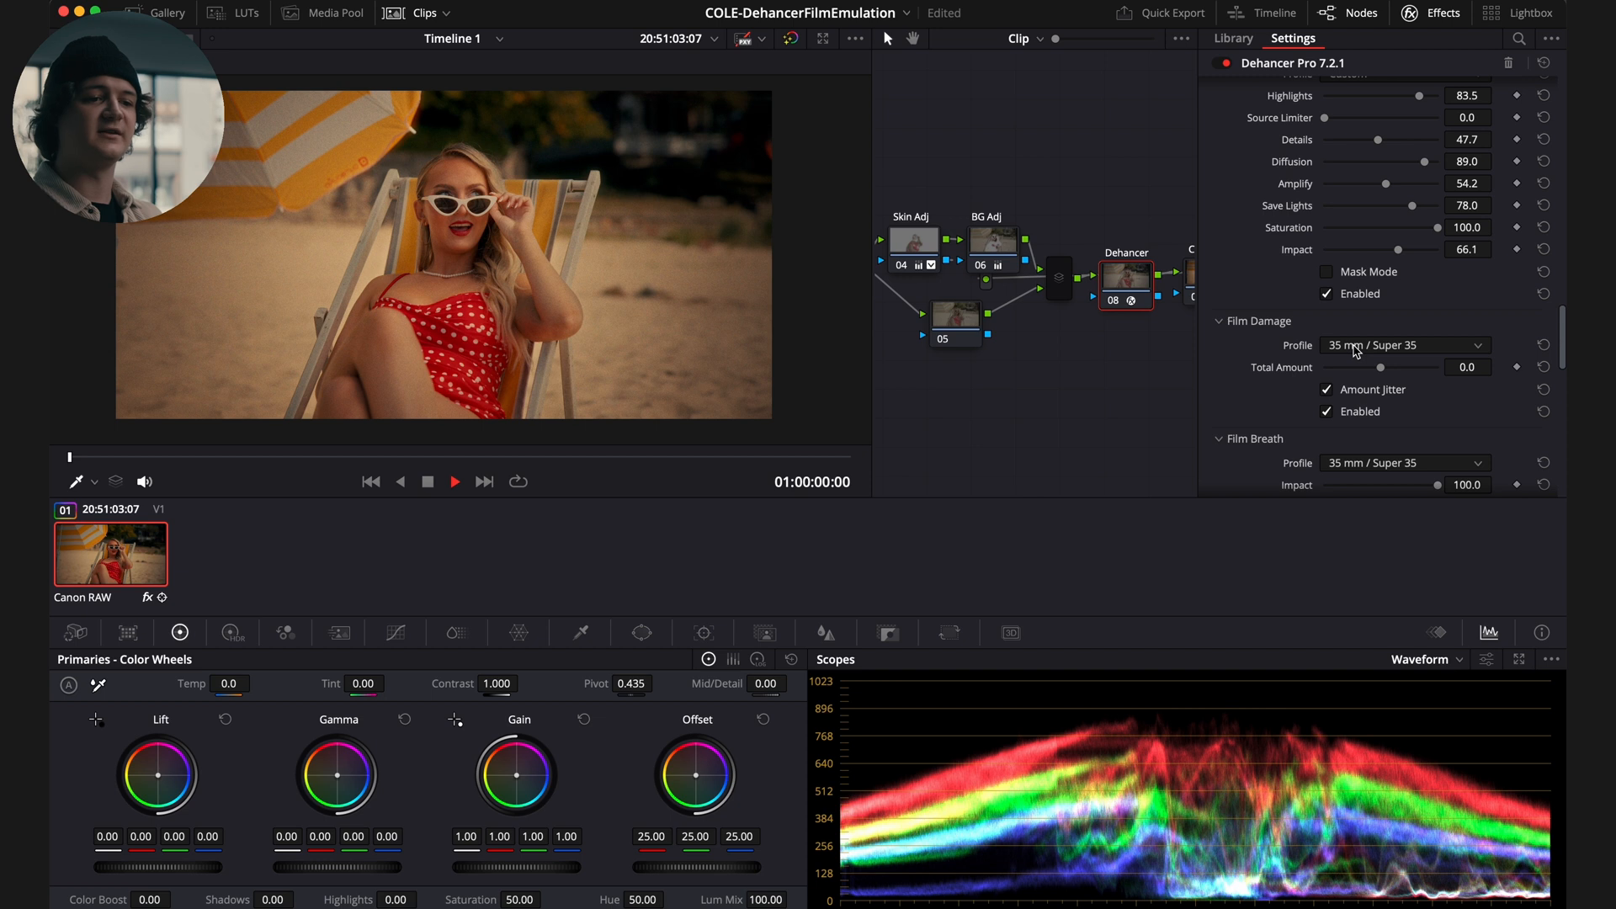
{"action": "scroll", "coordinate": [1313, 353], "scroll_direction": "down", "scroll_amount": 5}
{"action": "scroll", "coordinate": [1301, 303], "scroll_direction": "down", "scroll_amount": 6}
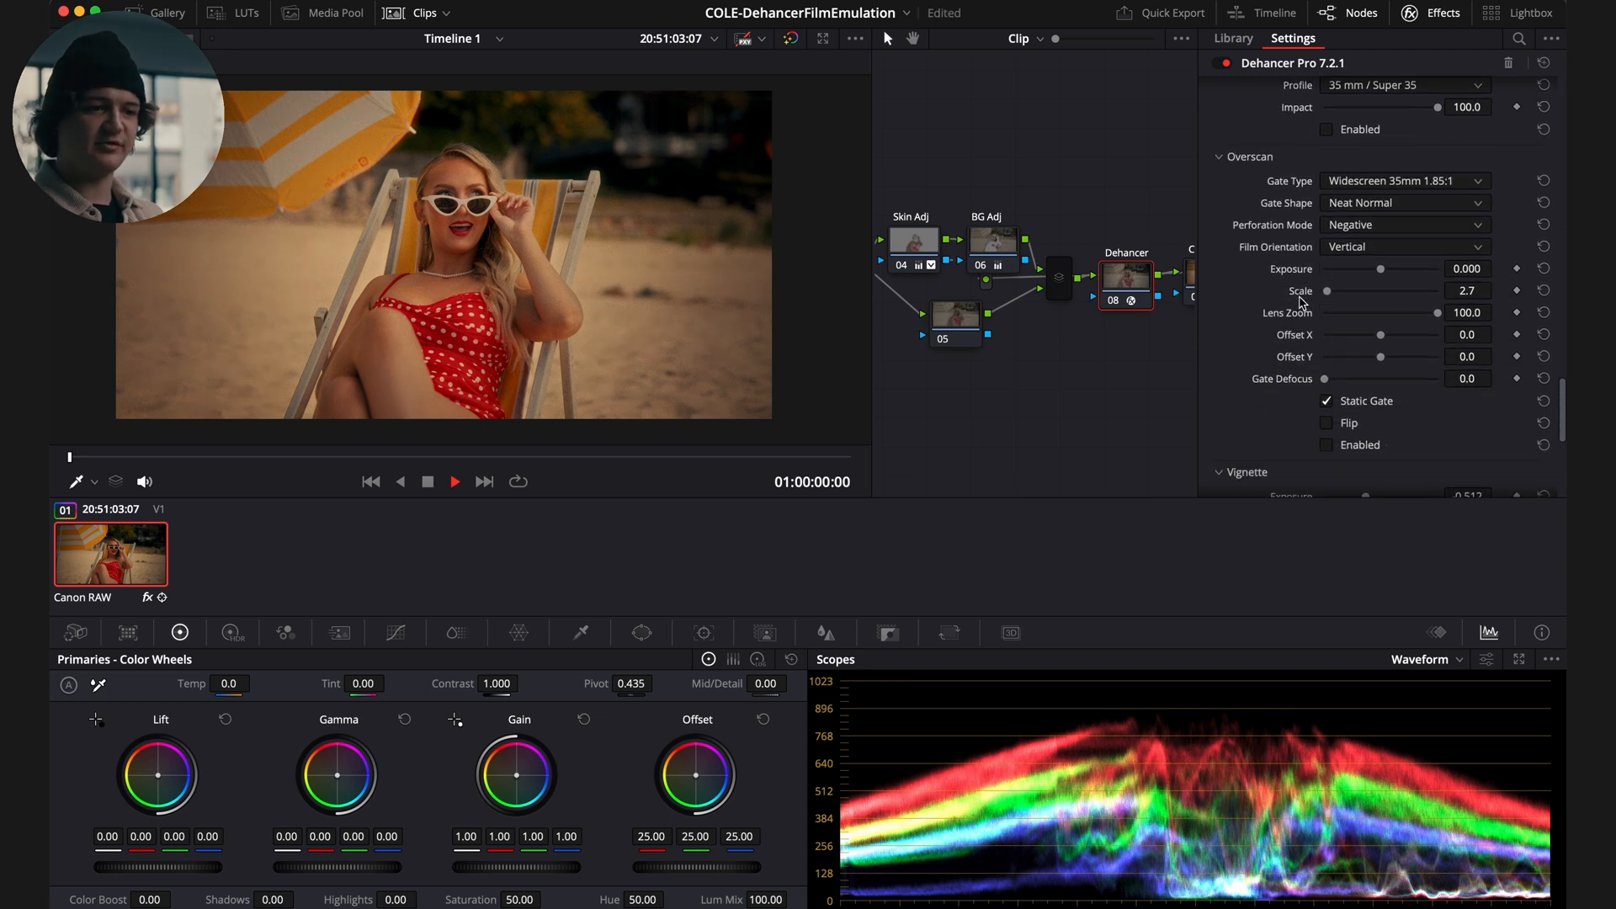
{"action": "scroll", "coordinate": [1301, 303], "scroll_direction": "down", "scroll_amount": 2}
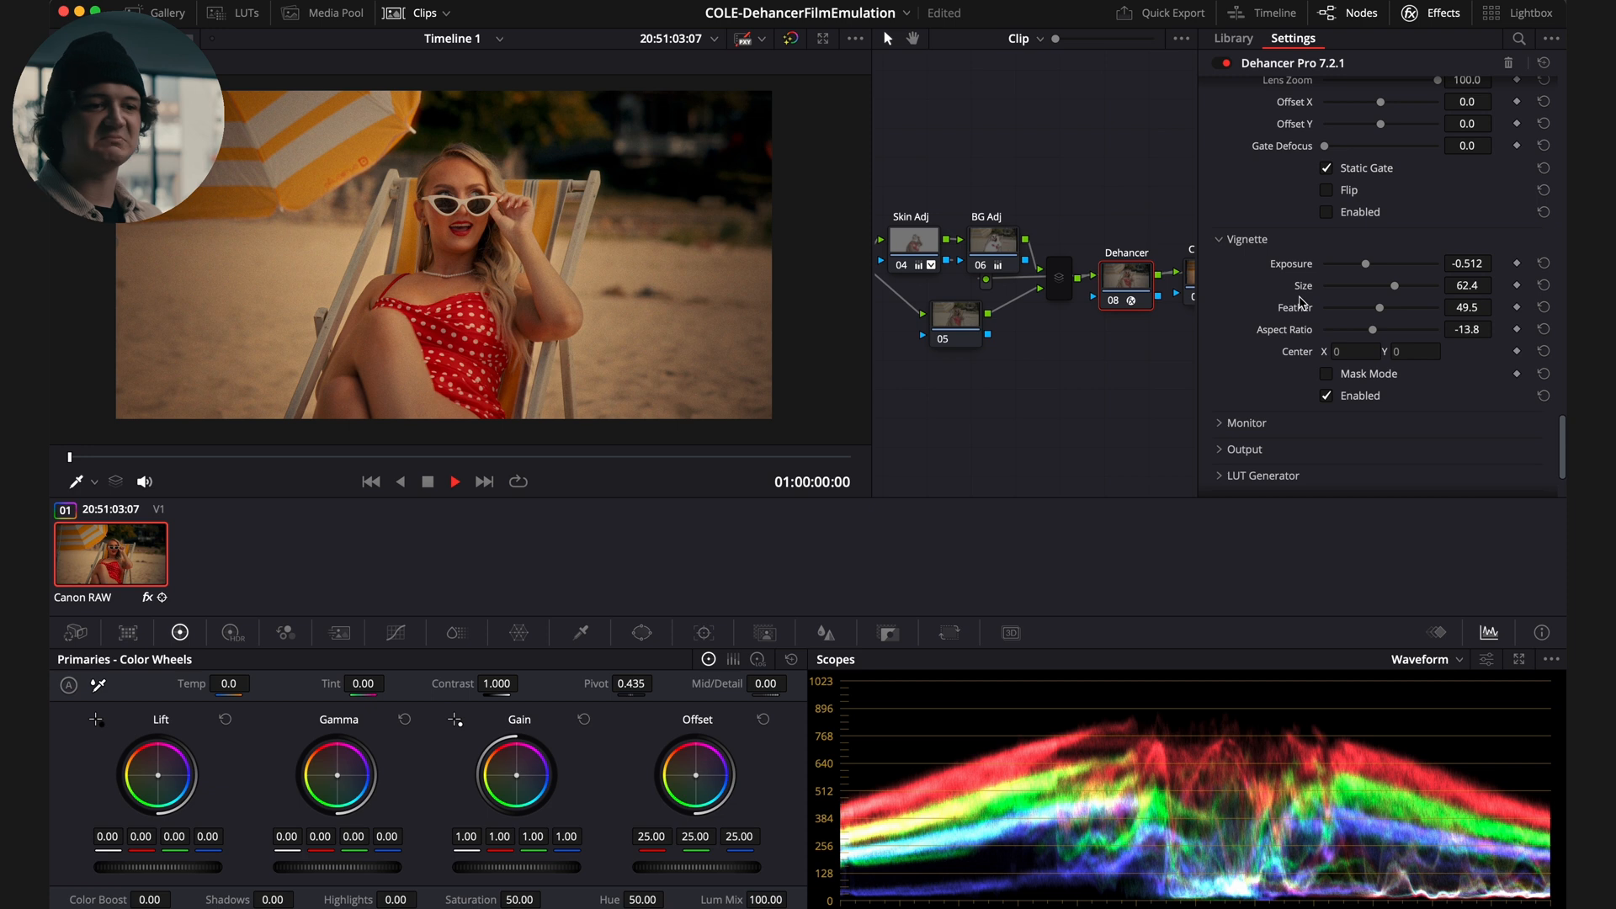
{"action": "left_click", "coordinate": [1327, 395]}
{"action": "left_click", "coordinate": [1326, 395]}
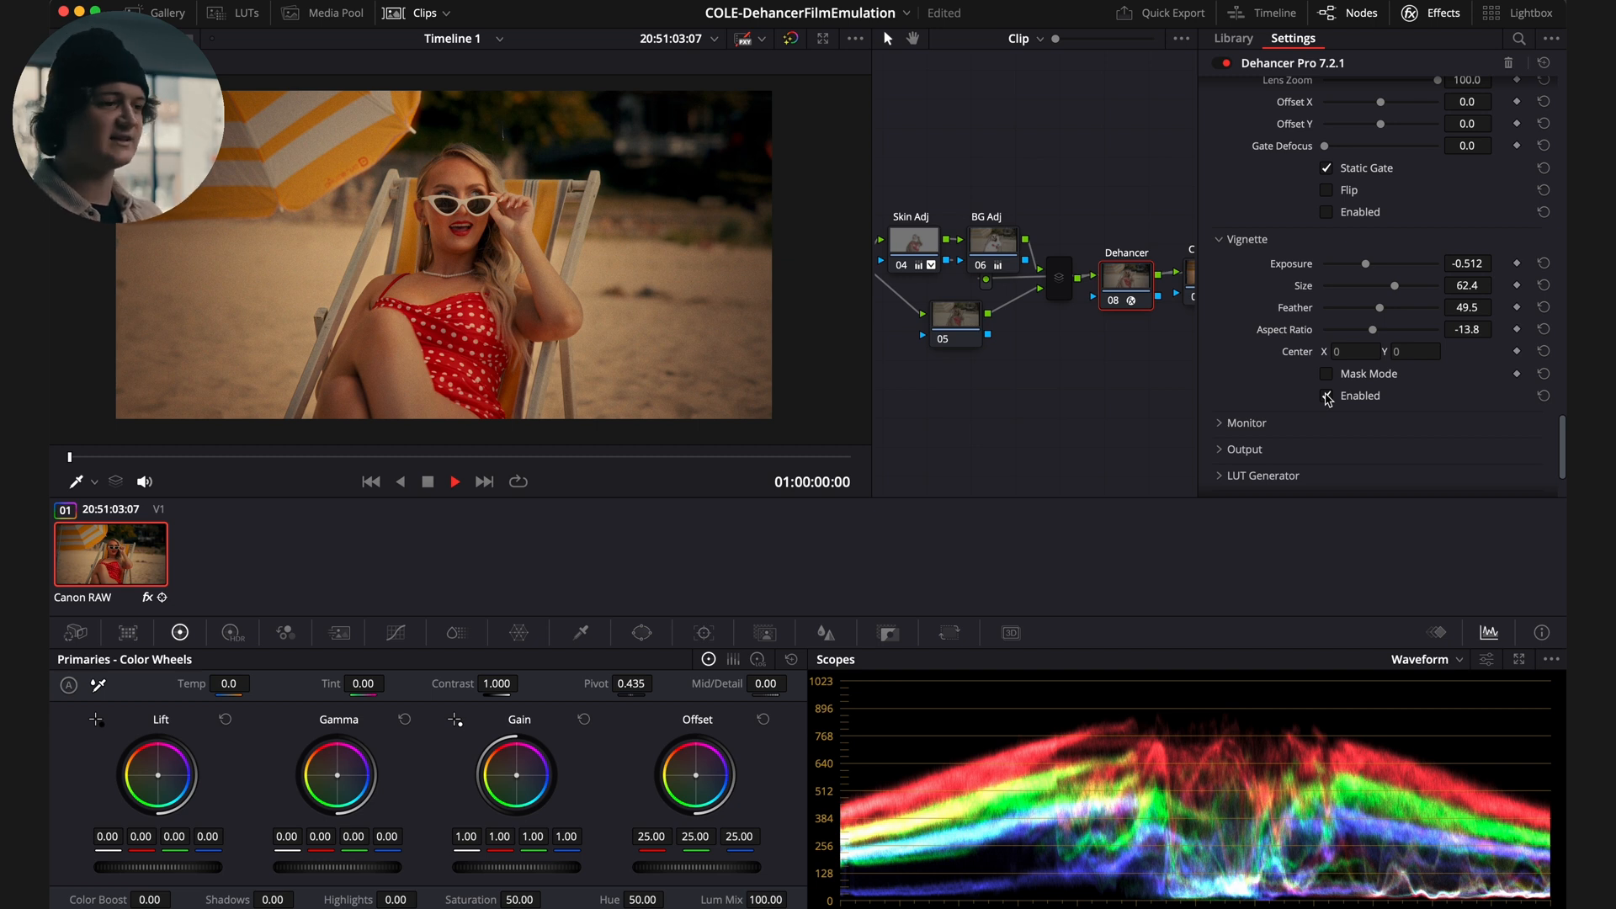
Show the vignette mask, try an Aspect Ratio of -100 and a Size of 96.9, and hide the mask
{"action": "left_click", "coordinate": [1327, 373]}
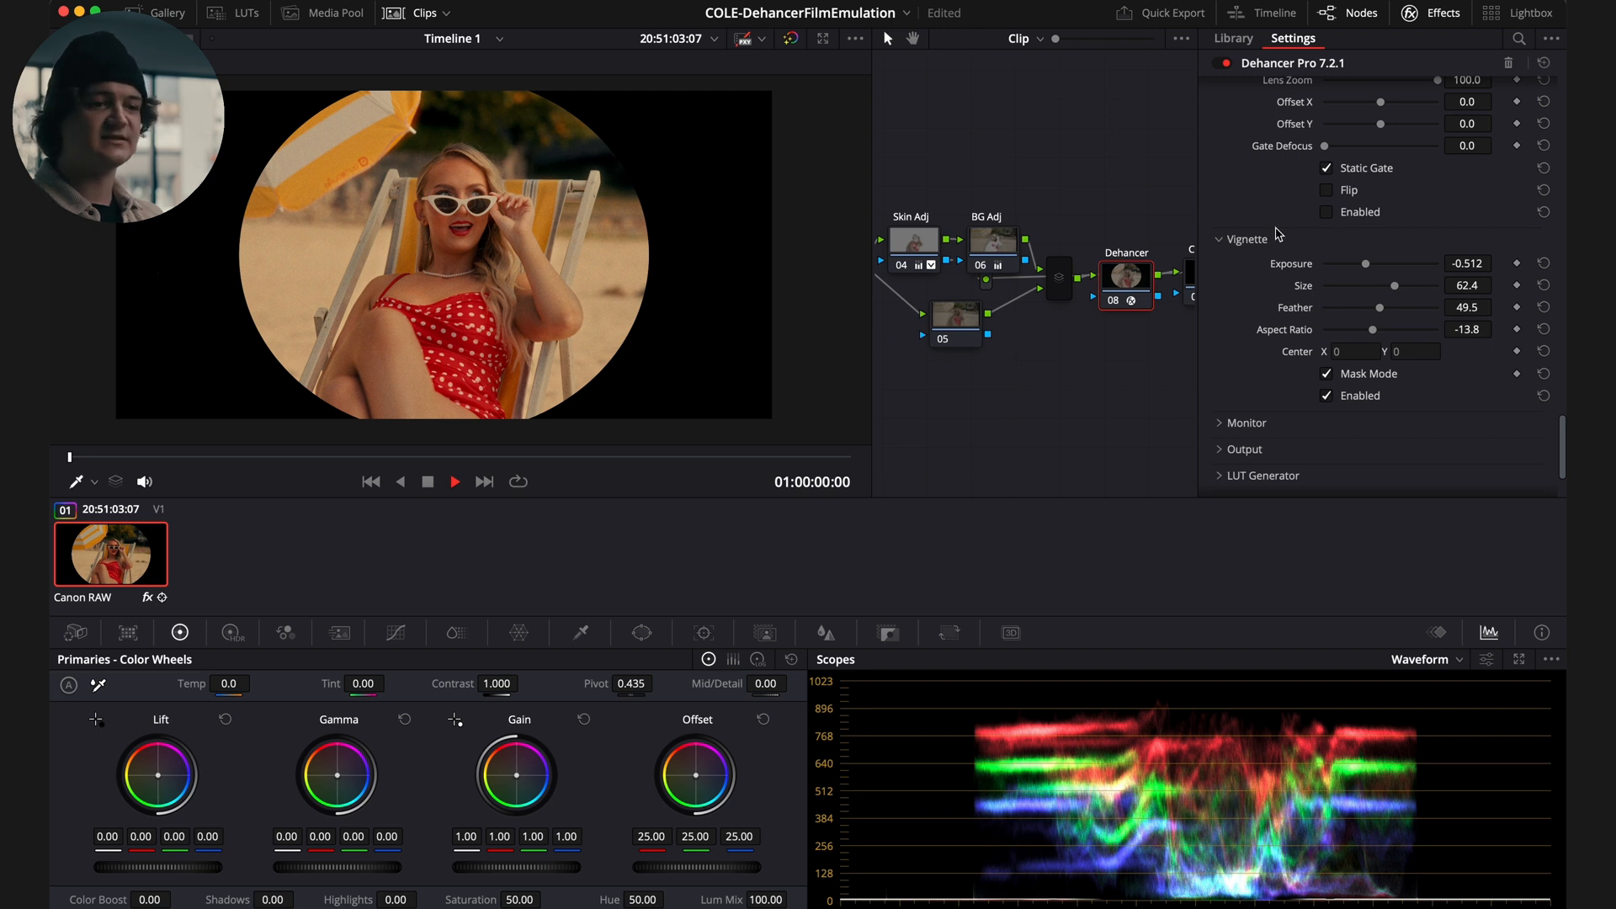
{"action": "left_click_drag", "start_coordinate": [1372, 329], "coordinate": [1300, 337]}
{"action": "left_click_drag", "start_coordinate": [1395, 286], "coordinate": [1436, 294]}
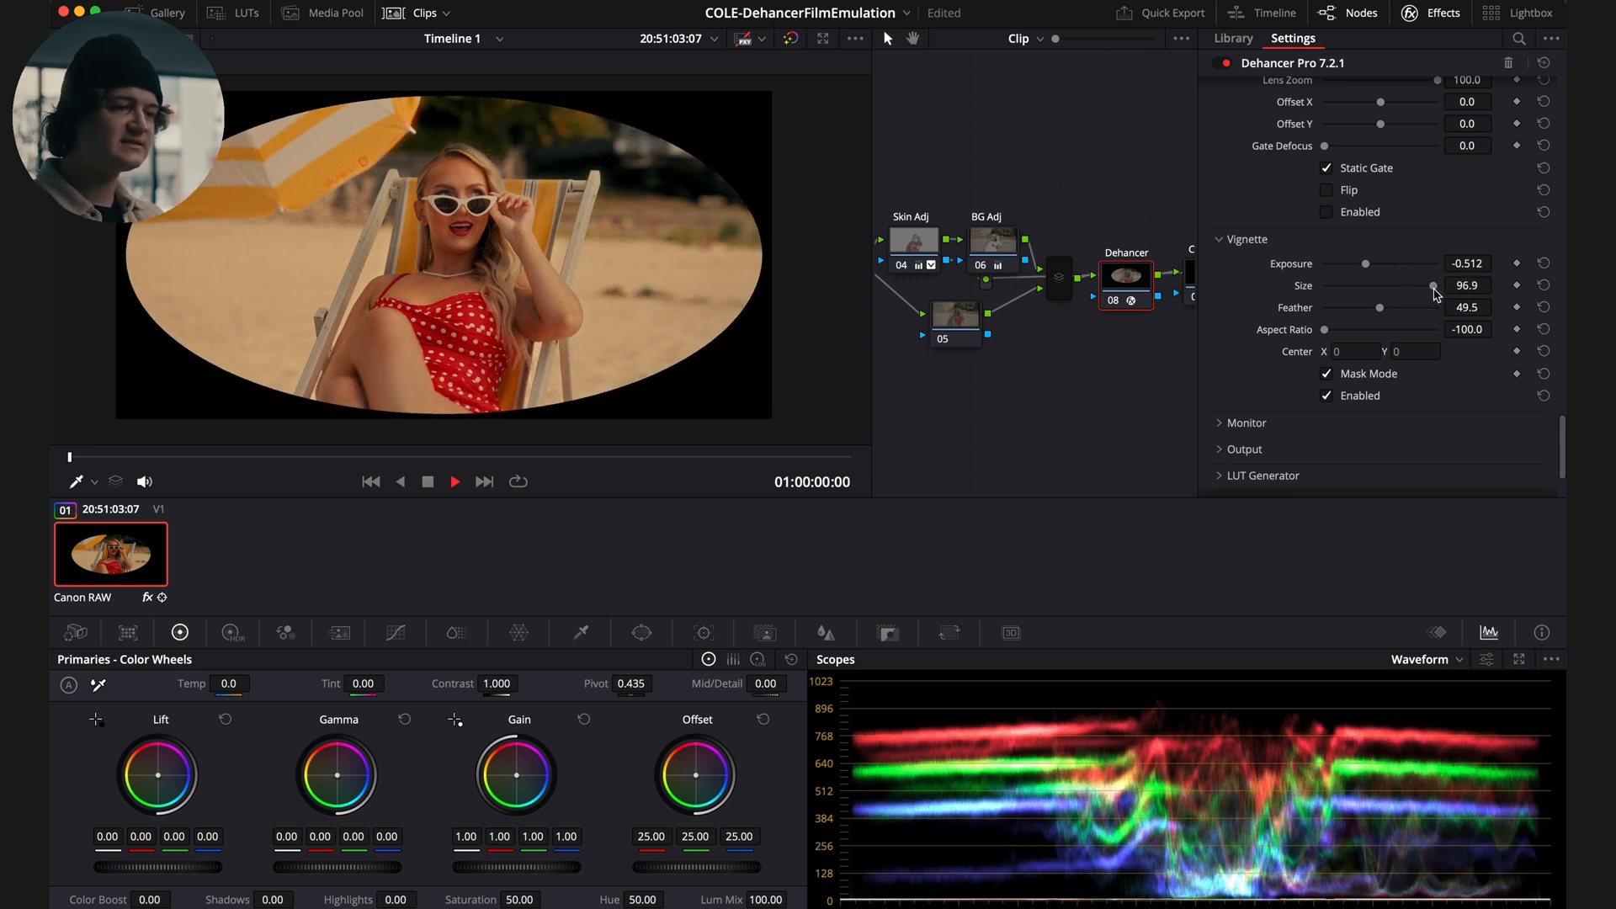
{"action": "left_click", "coordinate": [1327, 374]}
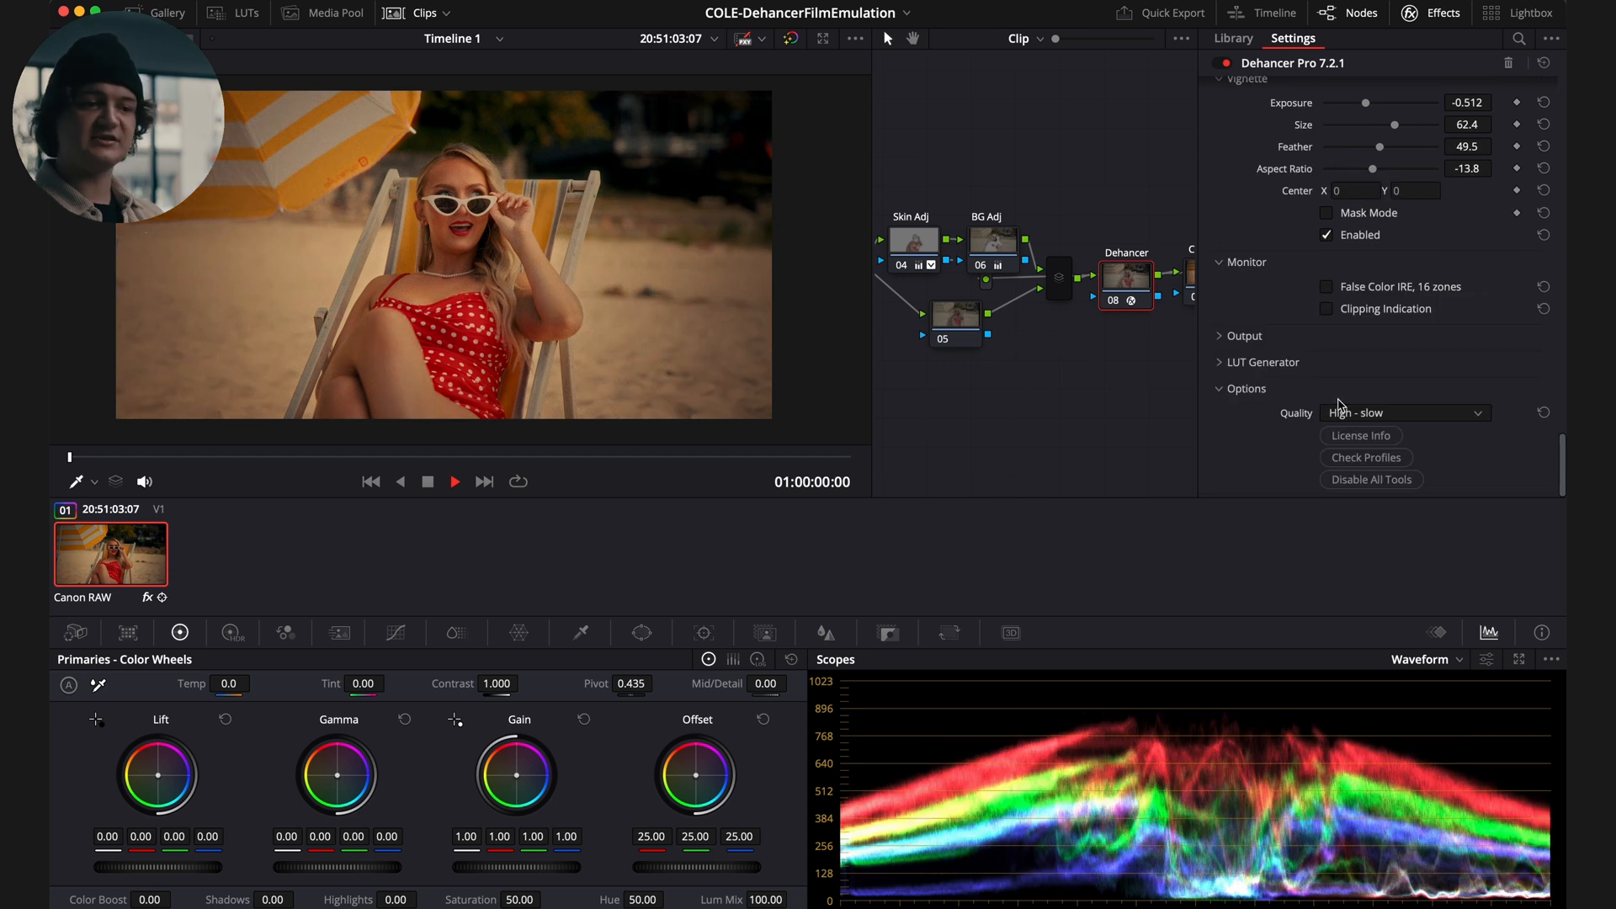
Choose High - slow as the Quality in Dehancer's Options and collapse the Monitor section
{"action": "left_click", "coordinate": [1369, 412]}
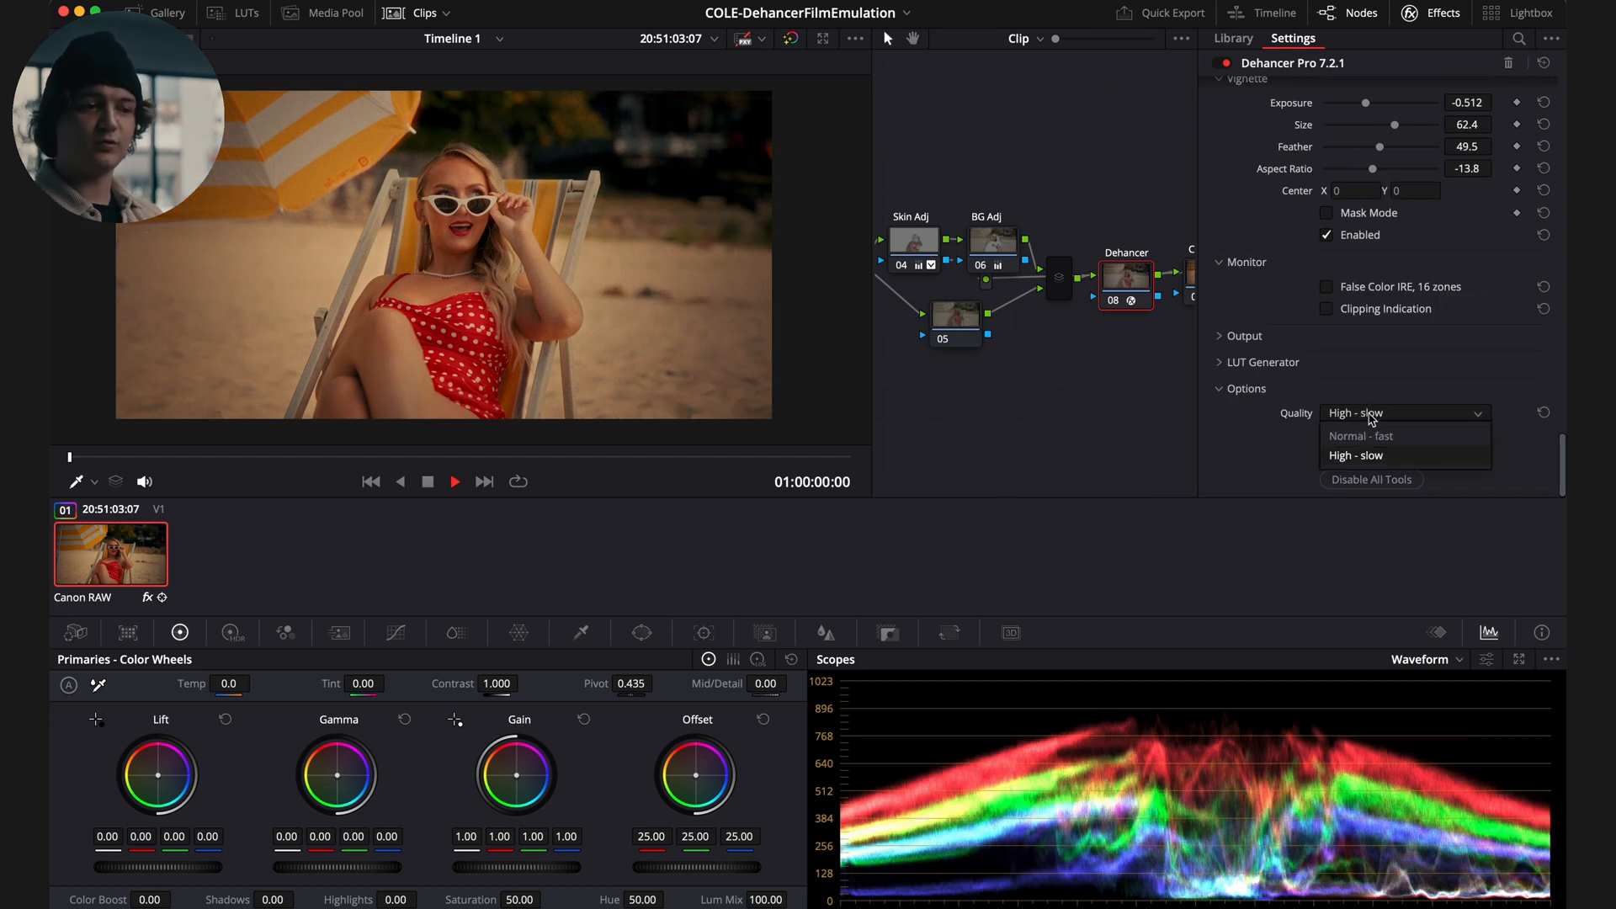
{"action": "left_click", "coordinate": [1359, 455]}
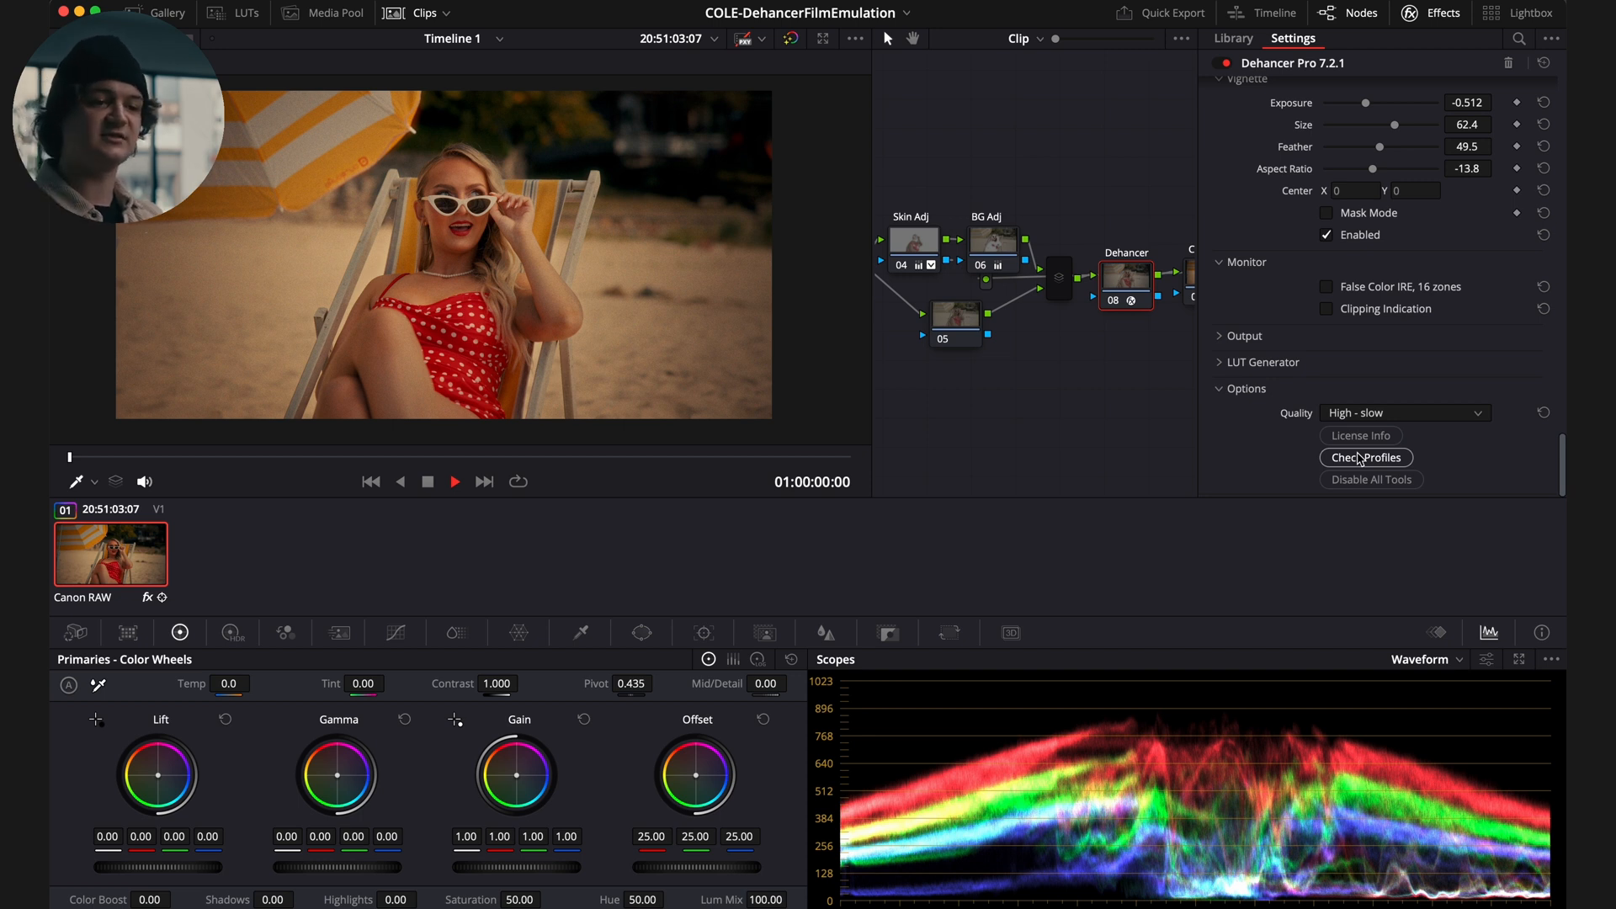
{"action": "left_click", "coordinate": [1249, 261]}
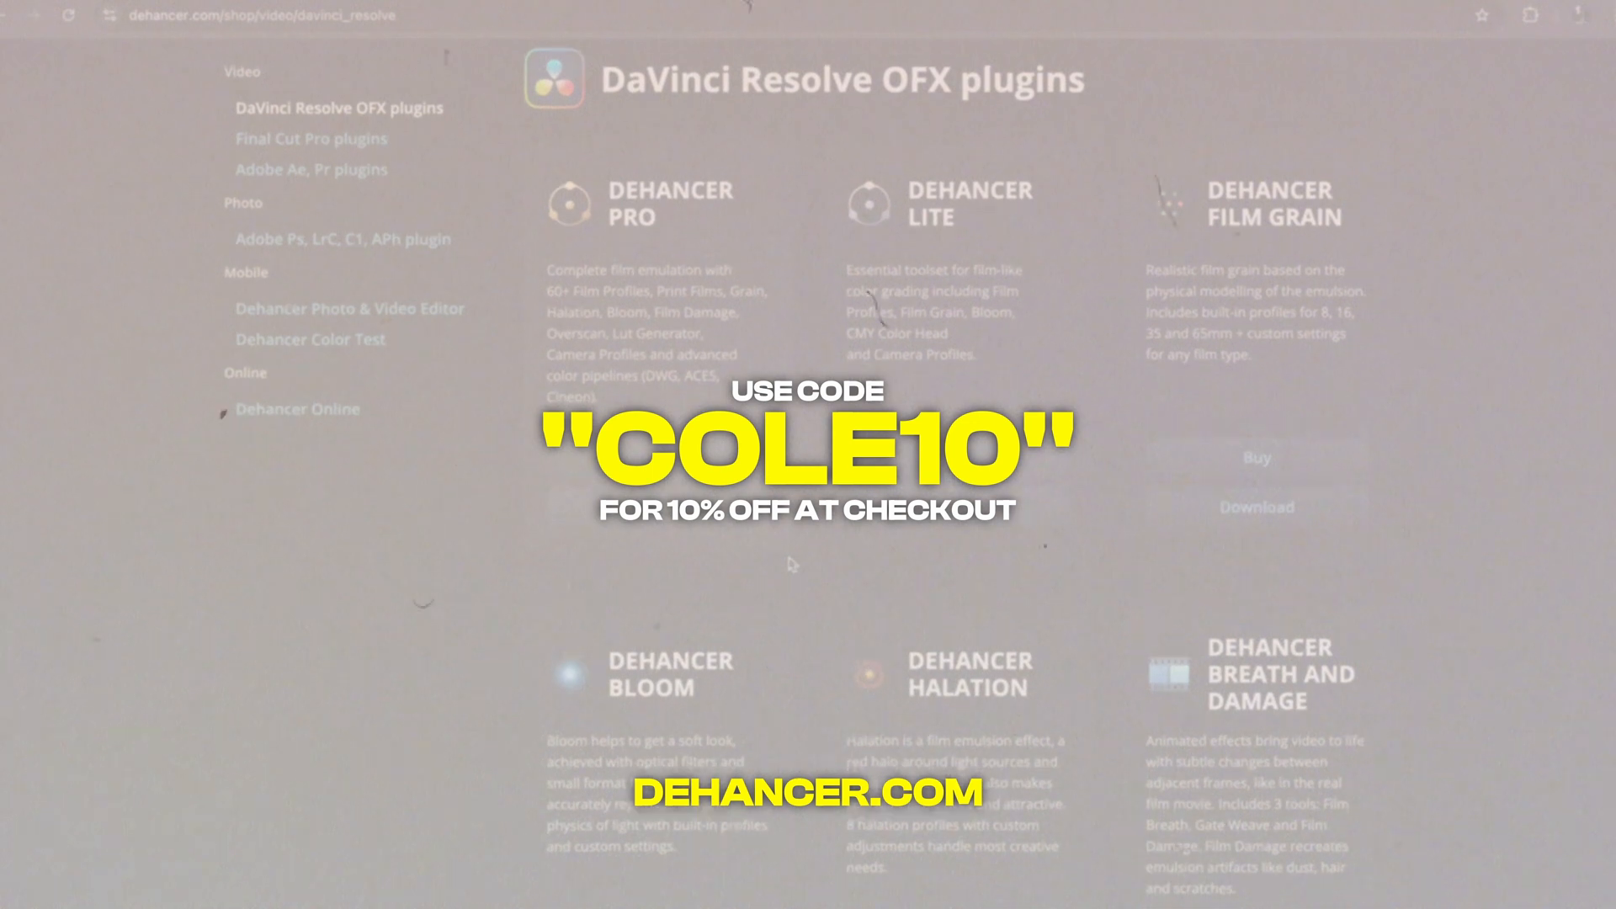
Switch to the Dehancer website and open the Dehancer Pro page from the DaVinci Resolve OFX plugins list
{"action": "left_click", "coordinate": [695, 447]}
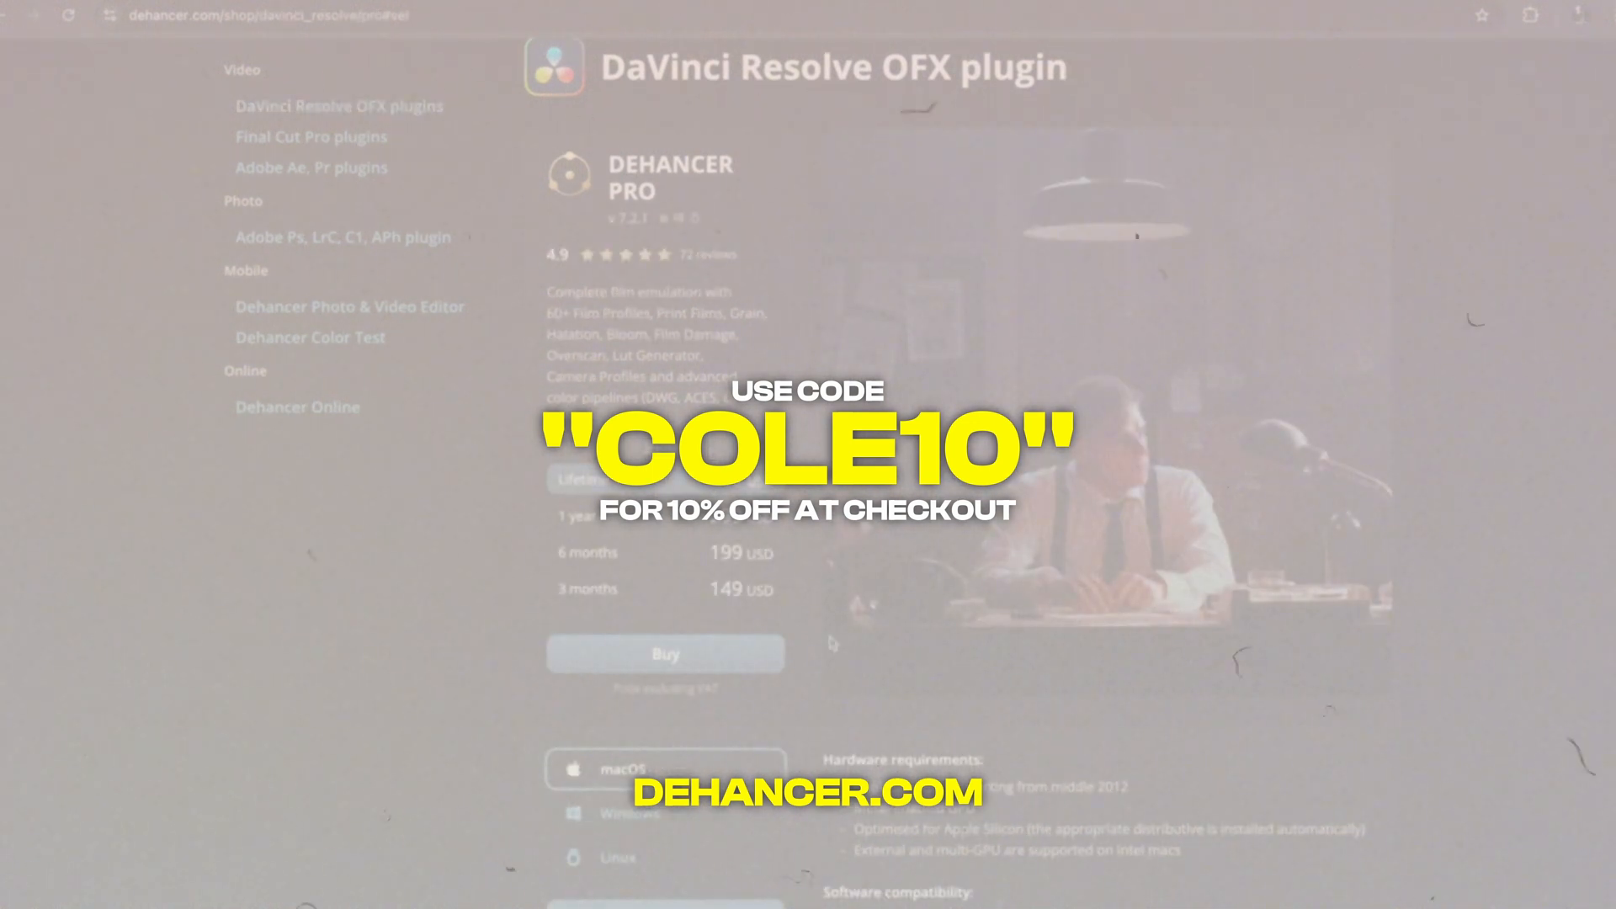